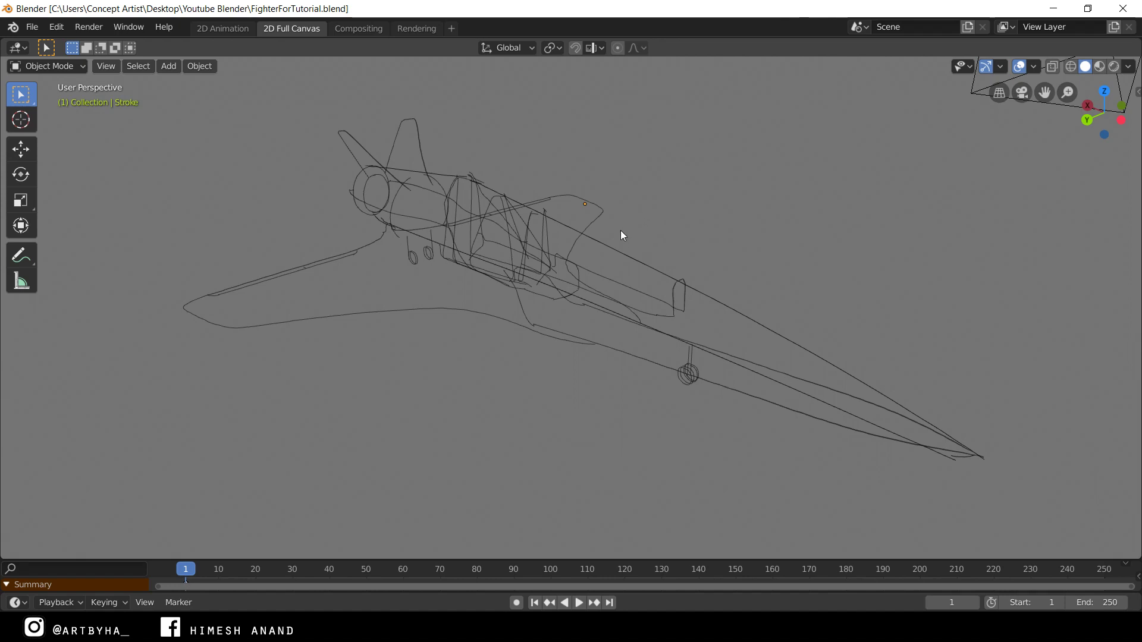
- Switch to the 2D Animation workspace with the fighter sketch shown
mouse_move(584, 252)
middle_mouse_down()
mouse_move(565, 255)
mouse_move(588, 225)
mouse_move(515, 215)
mouse_move(684, 217)
mouse_move(608, 200)
mouse_move(637, 196)
mouse_move(678, 217)
mouse_move(667, 213)
middle_mouse_up()
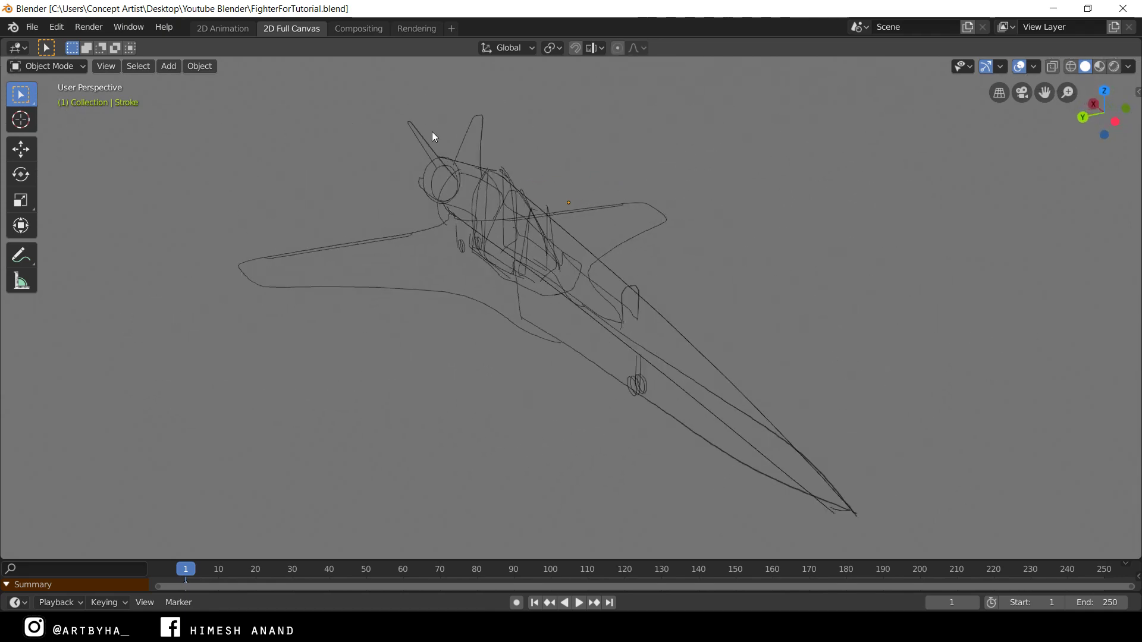
mouse_move(393, 147)
middle_mouse_down()
mouse_move(405, 163)
mouse_move(678, 209)
mouse_move(649, 187)
mouse_move(579, 191)
mouse_move(609, 183)
middle_mouse_up()
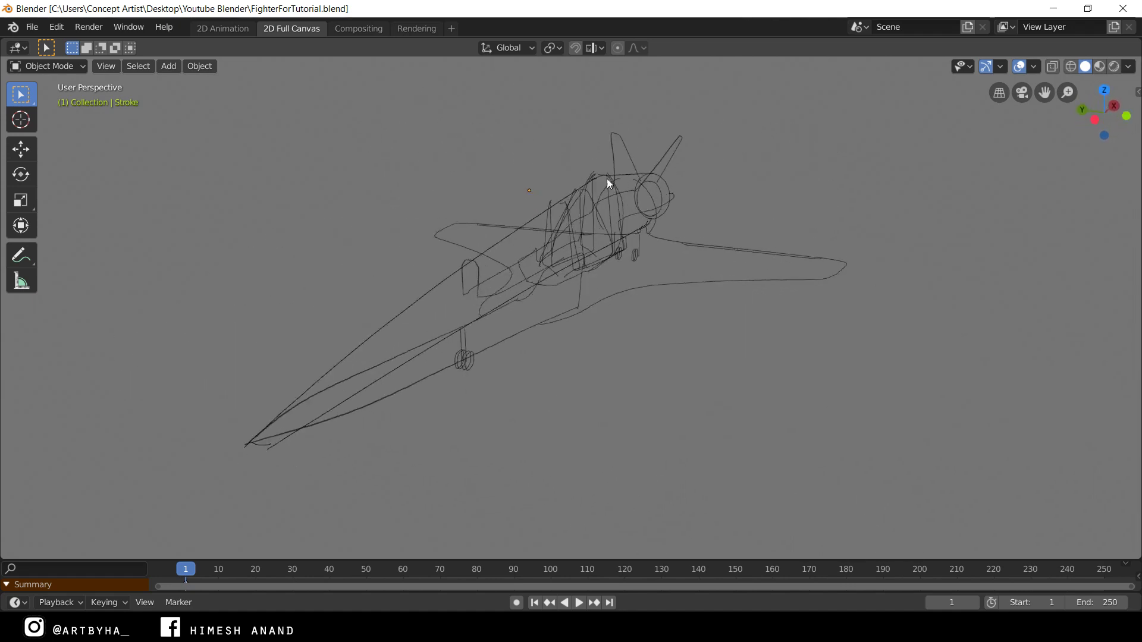
left_click(232, 29)
mouse_move(383, 130)
middle_mouse_down()
mouse_move(516, 202)
mouse_move(484, 231)
mouse_move(496, 215)
middle_mouse_up()
mouse_move(847, 98)
left_mouse_down()
mouse_move(886, 145)
mouse_move(463, 180)
left_mouse_up()
mouse_move(537, 195)
middle_mouse_down()
mouse_move(529, 175)
mouse_move(510, 202)
middle_mouse_up()
mouse_move(532, 269)
middle_mouse_down()
mouse_move(648, 230)
mouse_move(399, 199)
middle_mouse_up()
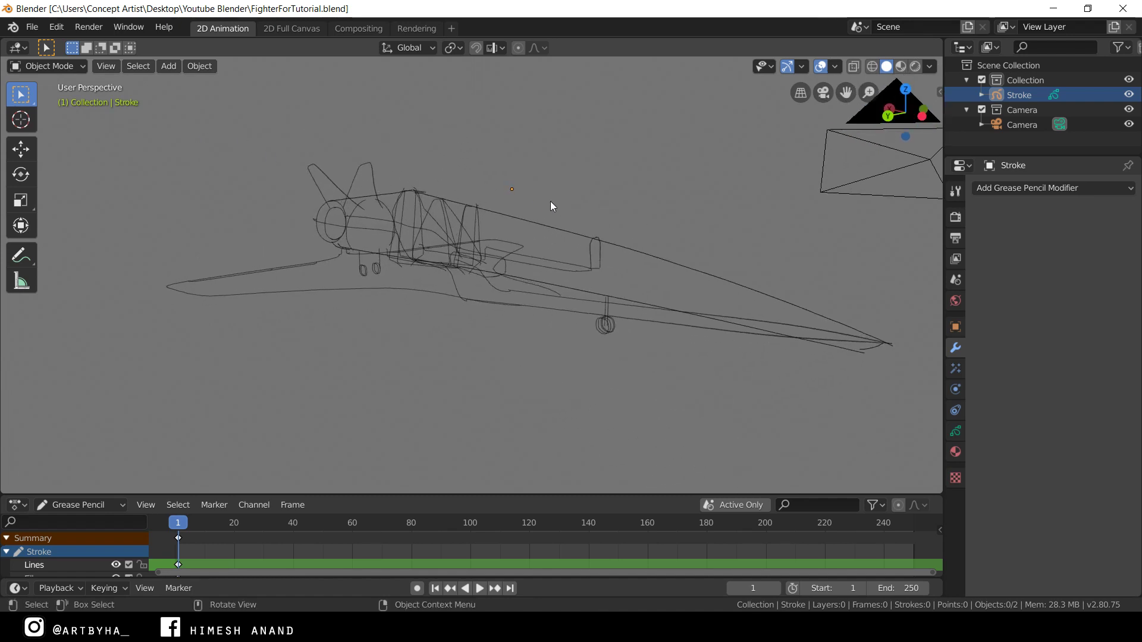
mouse_move(552, 200)
middle_mouse_down()
mouse_move(587, 219)
mouse_move(620, 196)
middle_mouse_up()
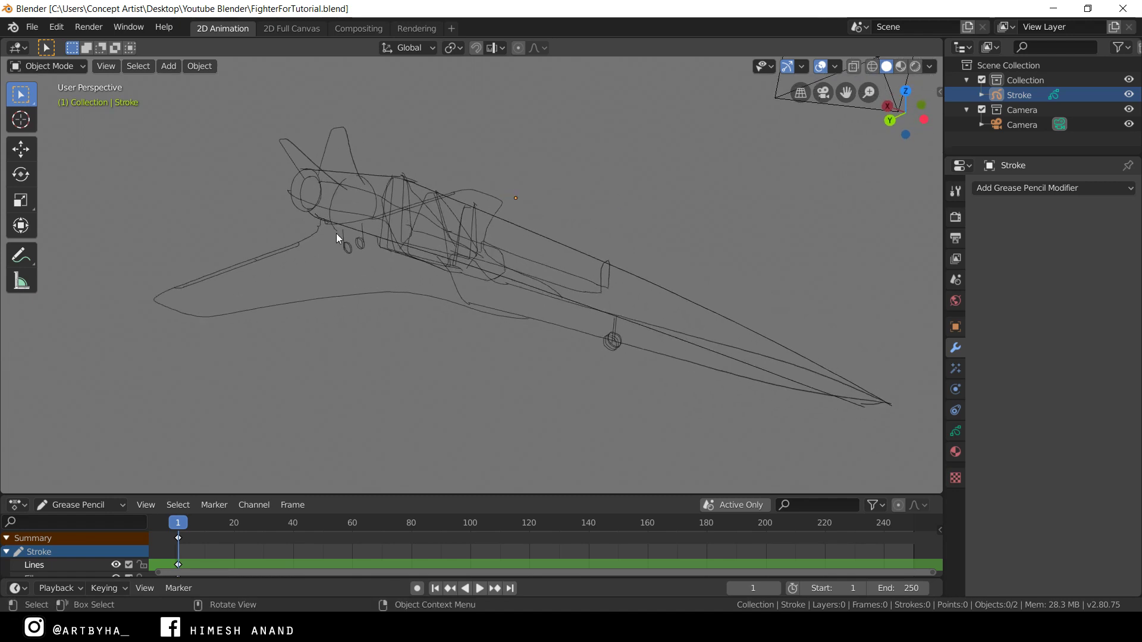
- Select everything in the scene and convert the grease pencil fighter sketch to a Bezier curve
key("a")
mouse_move(515, 196)
middle_mouse_down()
mouse_move(499, 178)
mouse_move(510, 180)
middle_mouse_up()
left_click(200, 66)
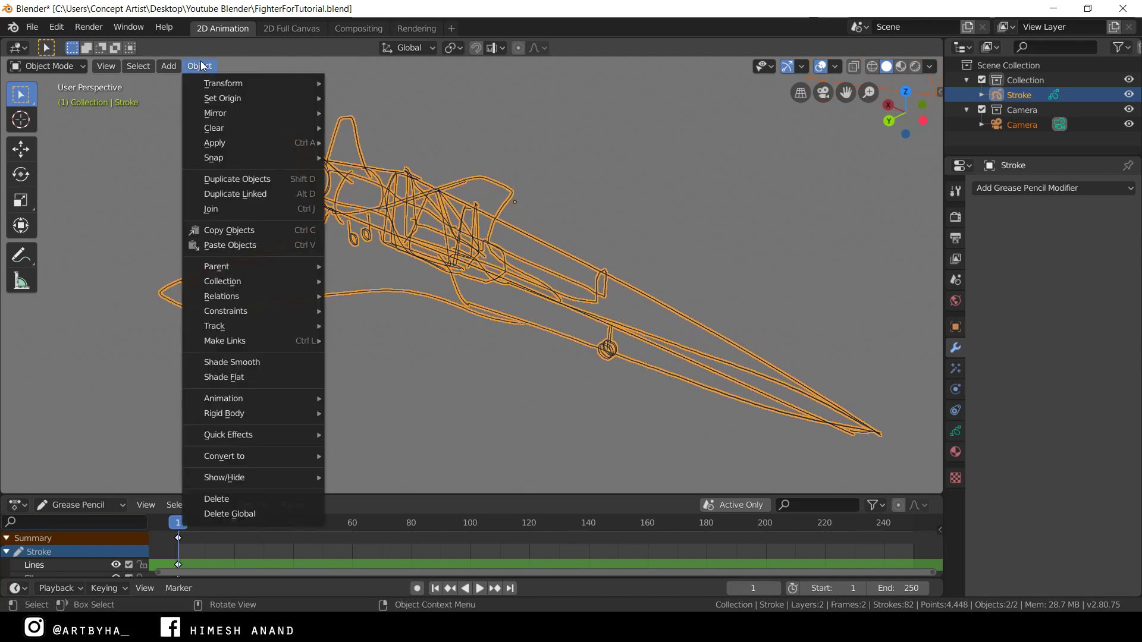
mouse_move(296, 457)
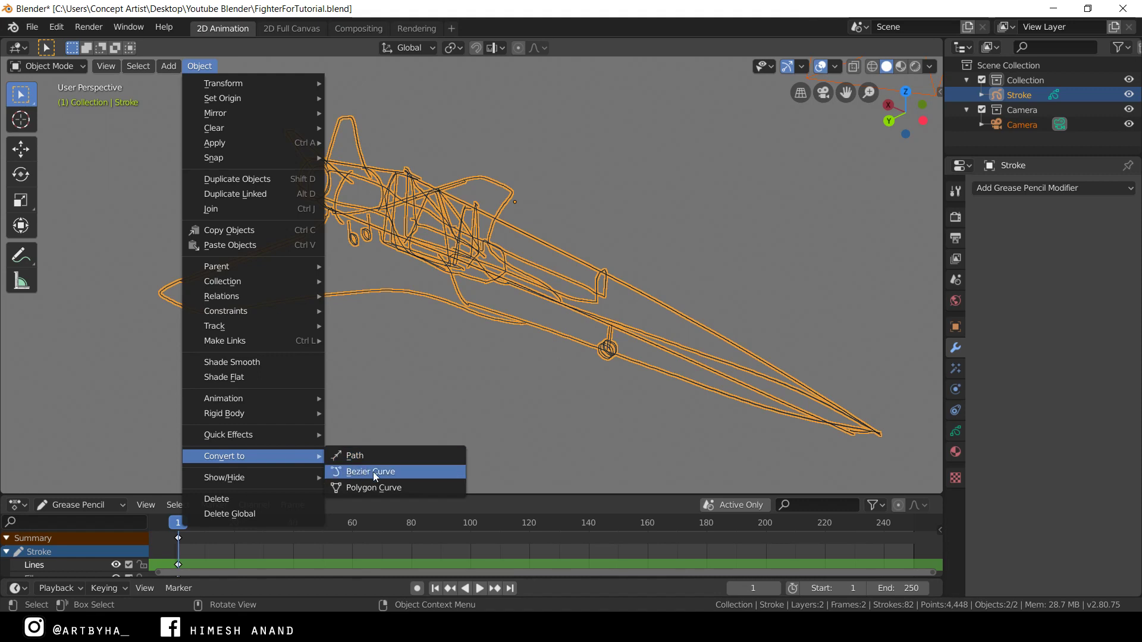
left_click(395, 472)
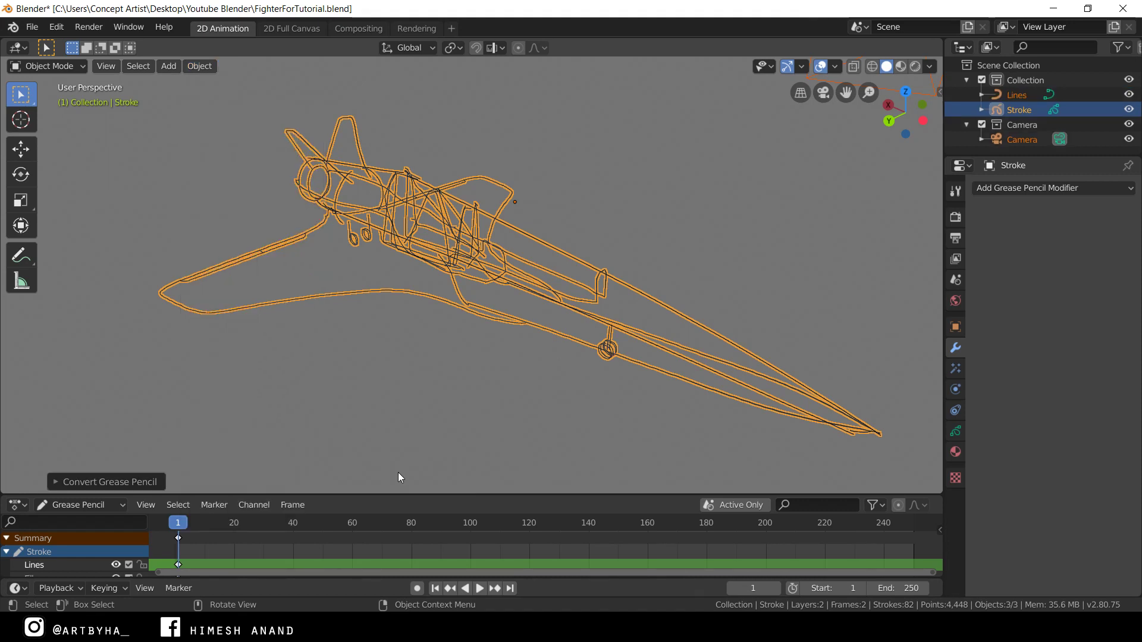
- Select the converted Lines curve on its own and hide the original Stroke object
left_click(1033, 96)
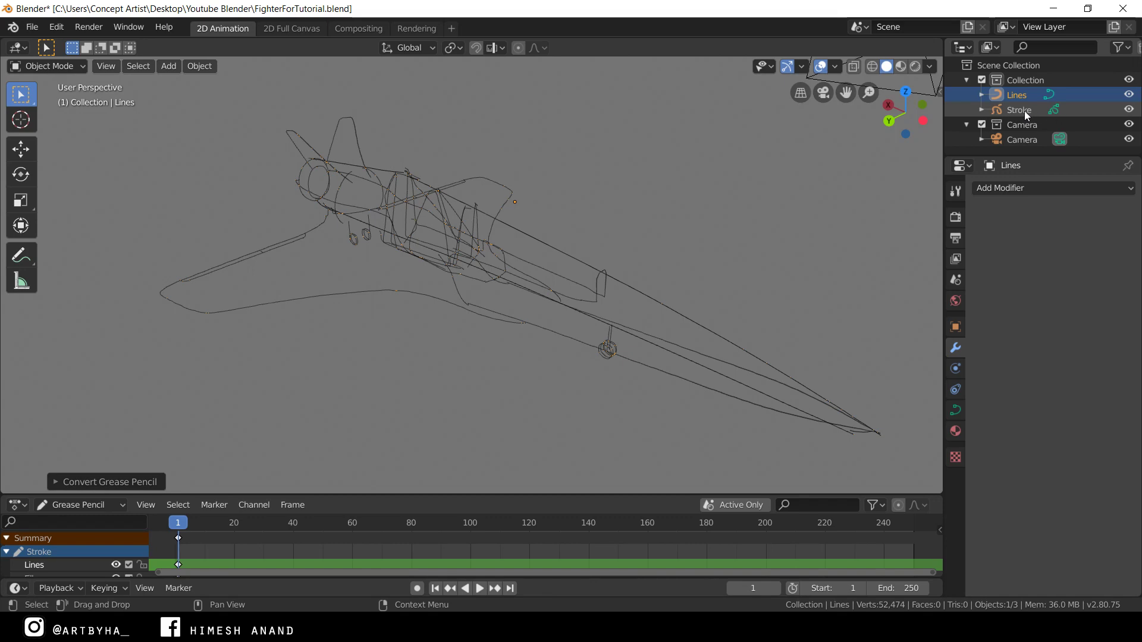
left_click(1129, 110)
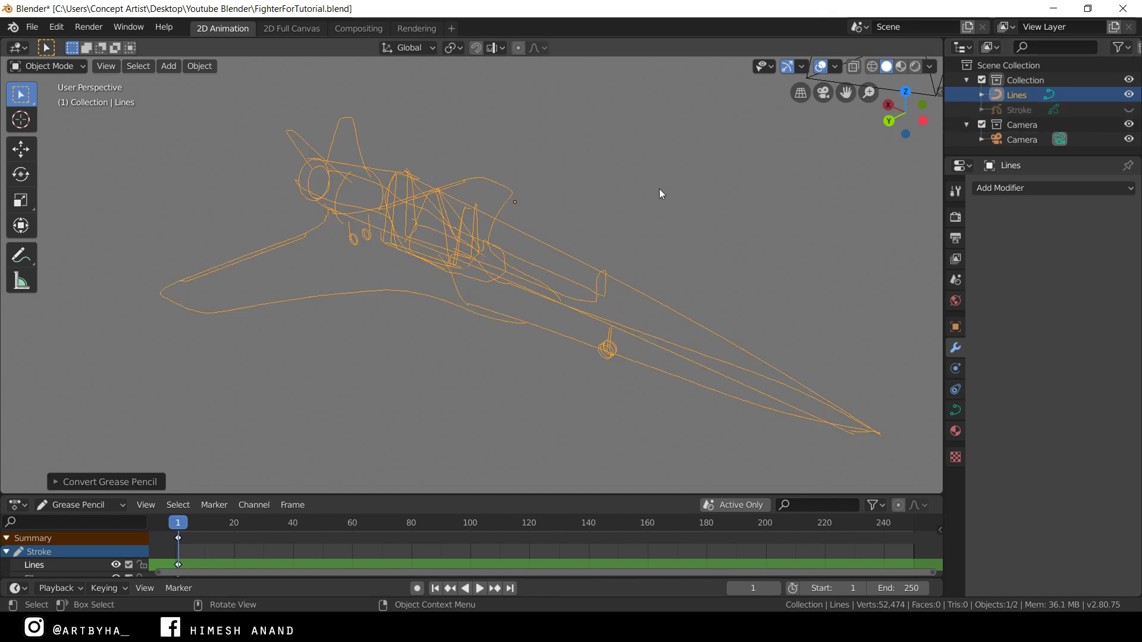
mouse_move(631, 191)
middle_mouse_down()
mouse_move(561, 176)
mouse_move(476, 196)
mouse_move(570, 181)
mouse_move(576, 235)
mouse_move(553, 254)
mouse_move(495, 252)
mouse_move(471, 273)
mouse_move(546, 252)
mouse_move(592, 271)
middle_mouse_up()
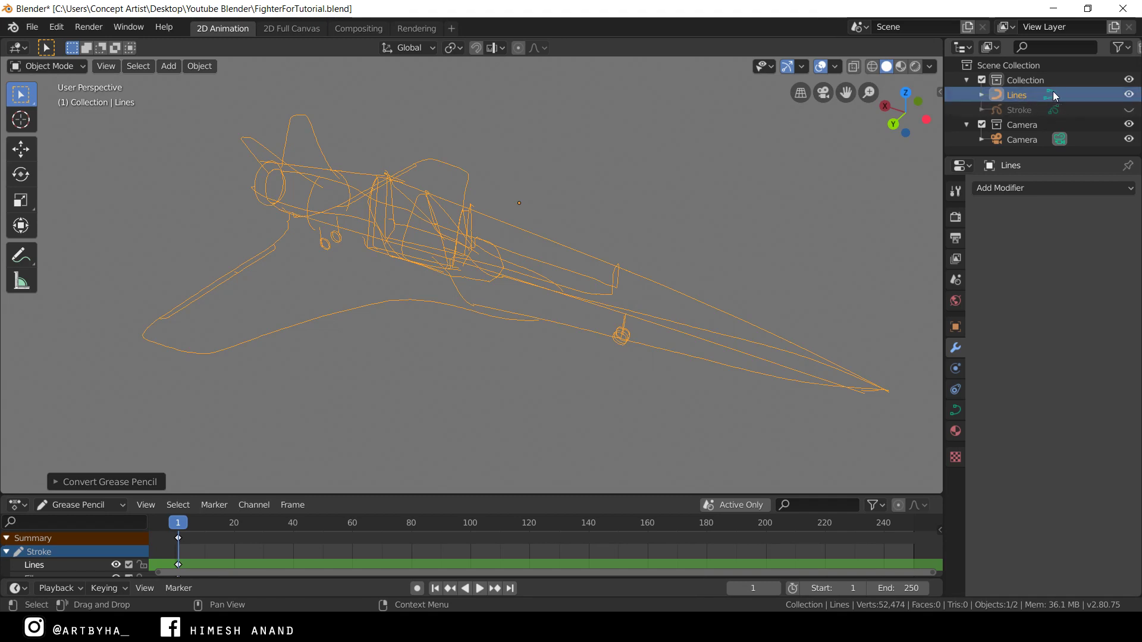
- Show the Lines curve's Geometry and Bevel settings, with the Shape settings collapsed
left_click(957, 412)
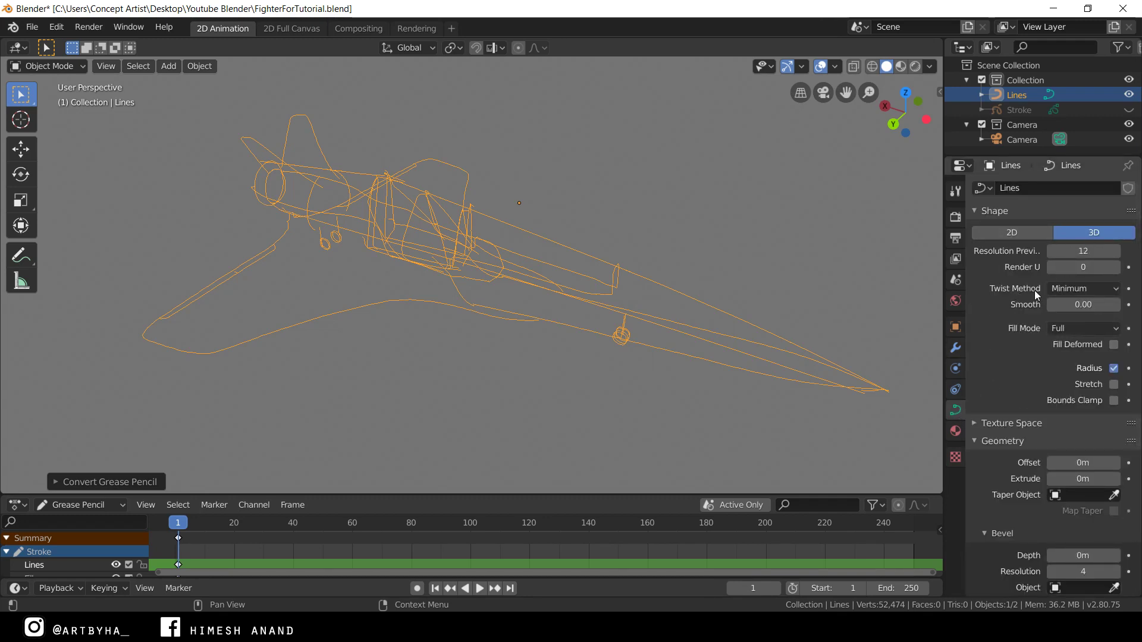
left_click(979, 211)
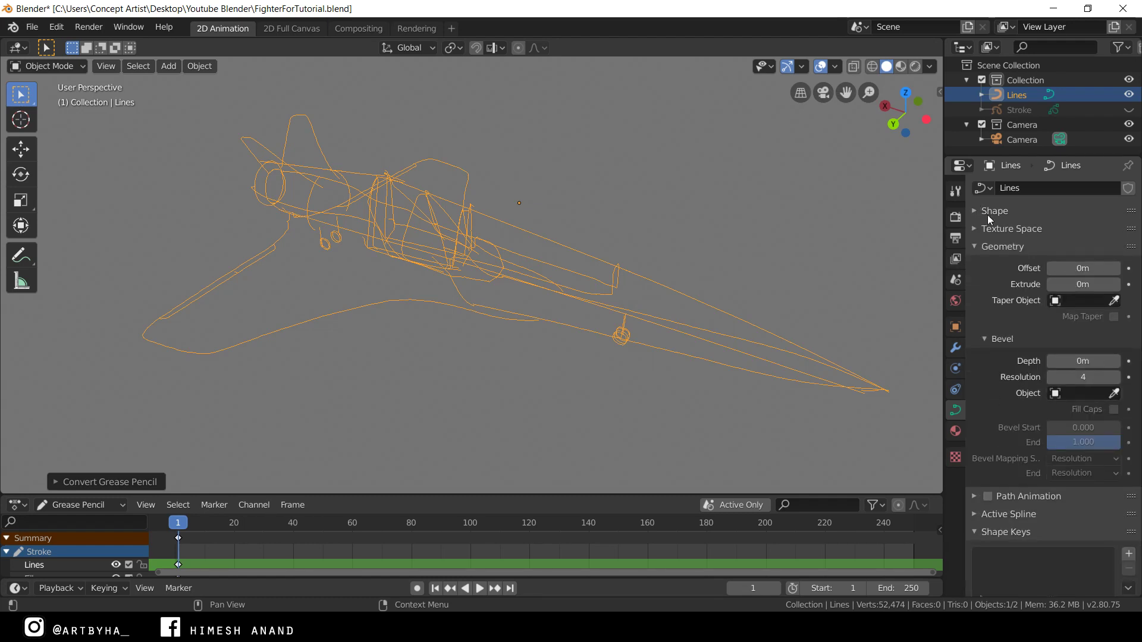
left_click(1000, 341)
left_click(981, 247)
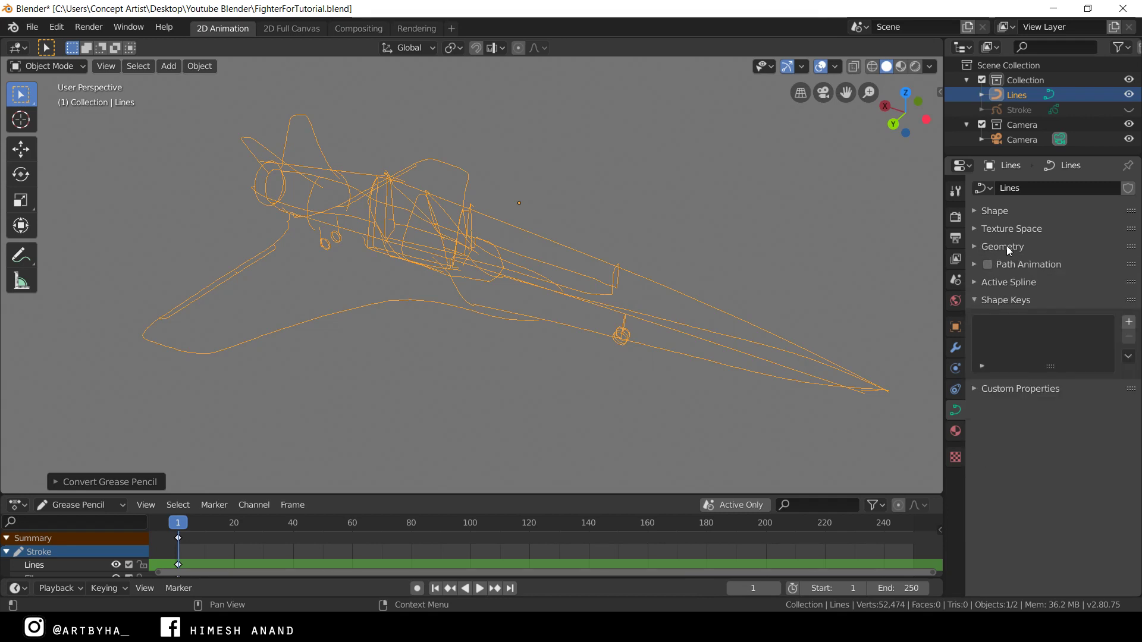
left_click(983, 246)
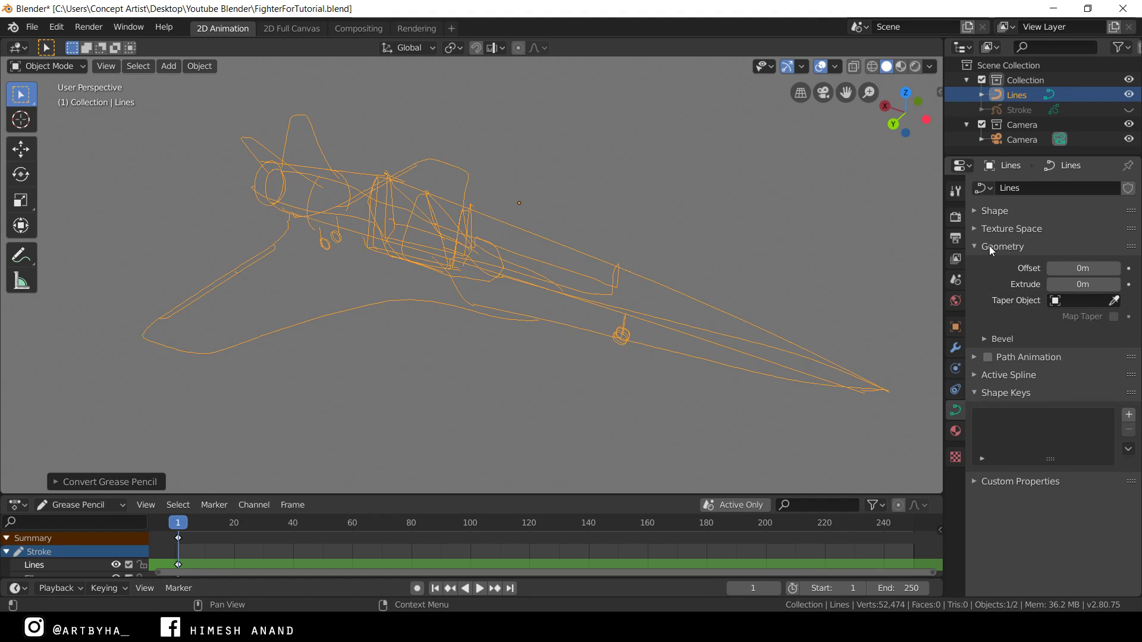
left_click(997, 340)
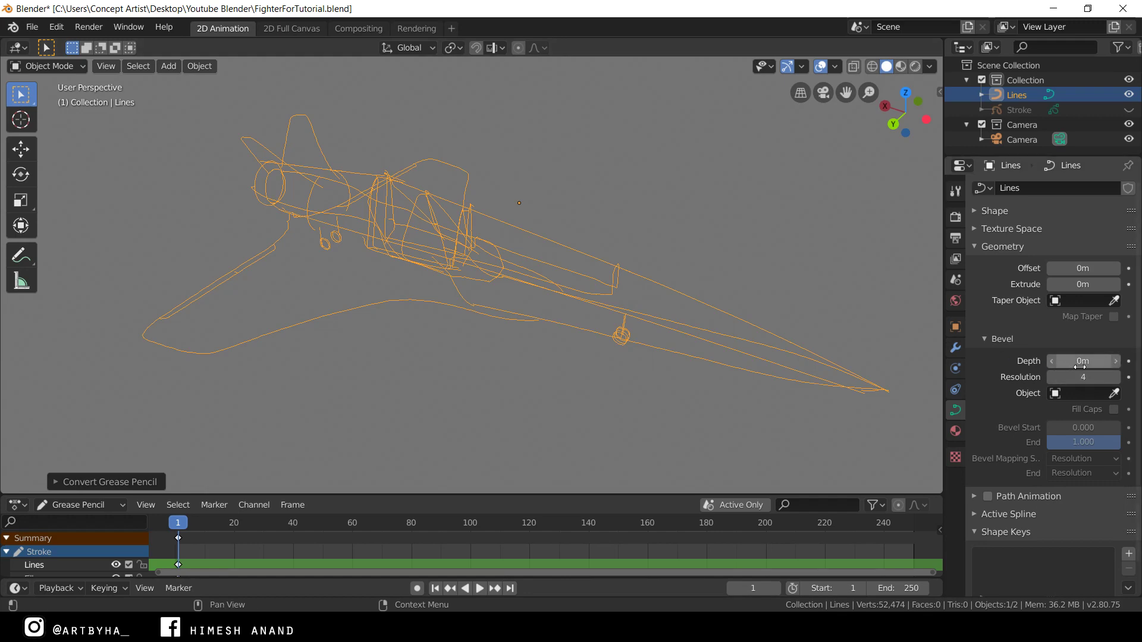
- Give the Lines curve thickness with a bevel depth of 0.05 m
left_click_drag(1083, 361, 1098, 361)
mouse_move(714, 239)
middle_mouse_down()
mouse_move(643, 209)
mouse_move(534, 208)
mouse_move(687, 239)
mouse_move(751, 229)
mouse_move(677, 213)
mouse_move(423, 209)
mouse_move(714, 235)
middle_mouse_up()
left_click_drag(1081, 361, 1074, 362)
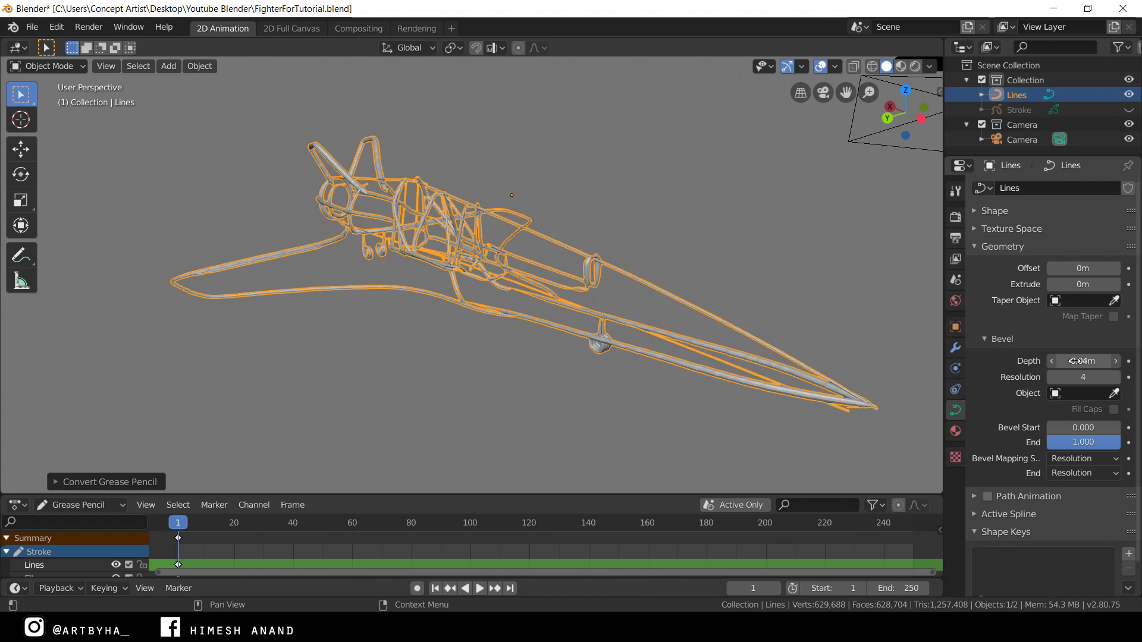
left_click(754, 290)
middle_click_drag(754, 290, 568, 268)
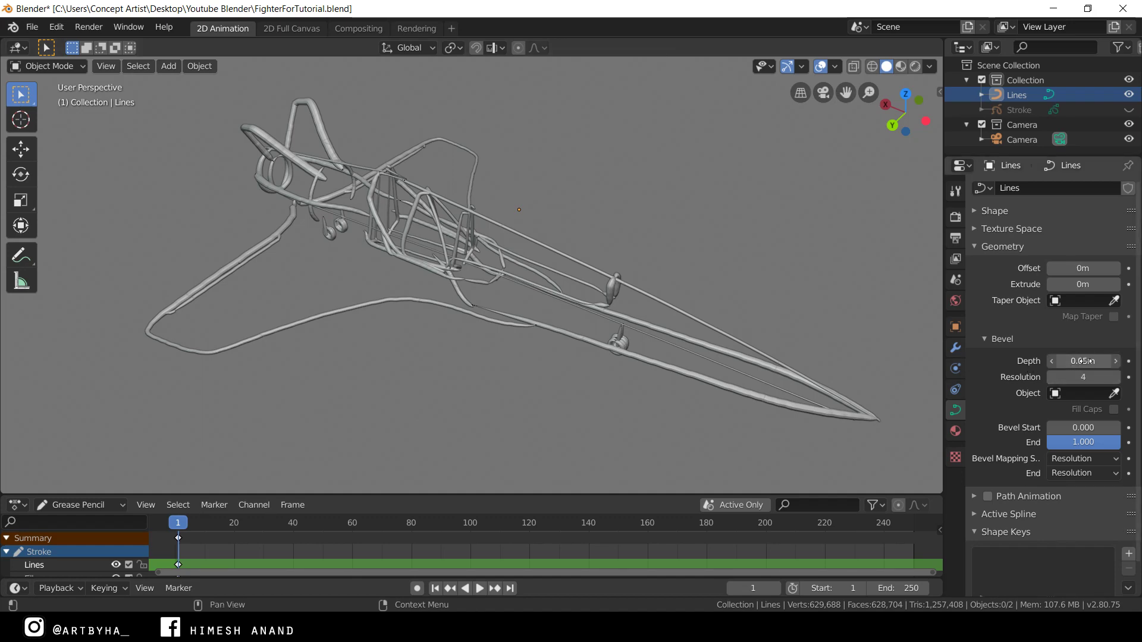
mouse_move(1082, 361)
left_mouse_down()
mouse_move(1052, 361)
mouse_move(1083, 368)
left_mouse_up()
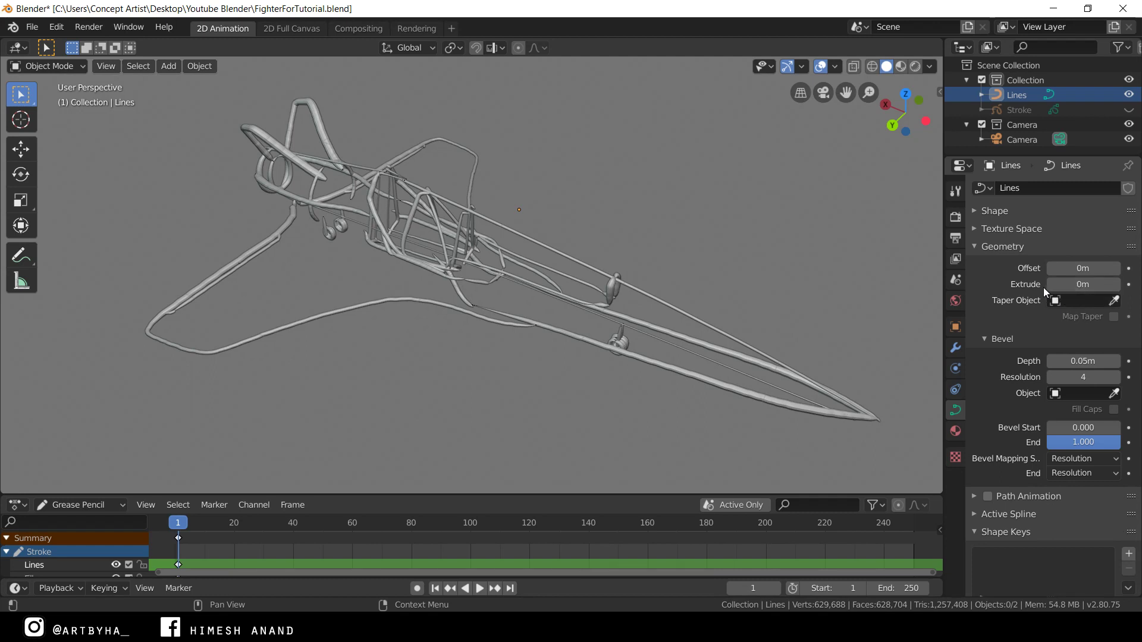
- Extrude the Lines curve by 0.17 m and inspect the resulting bands around the fighter
left_click_drag(1079, 284, 1068, 284)
middle_click_drag(732, 277, 597, 249)
mouse_move(868, 93)
left_mouse_down()
mouse_move(863, 119)
mouse_move(862, 100)
left_mouse_up()
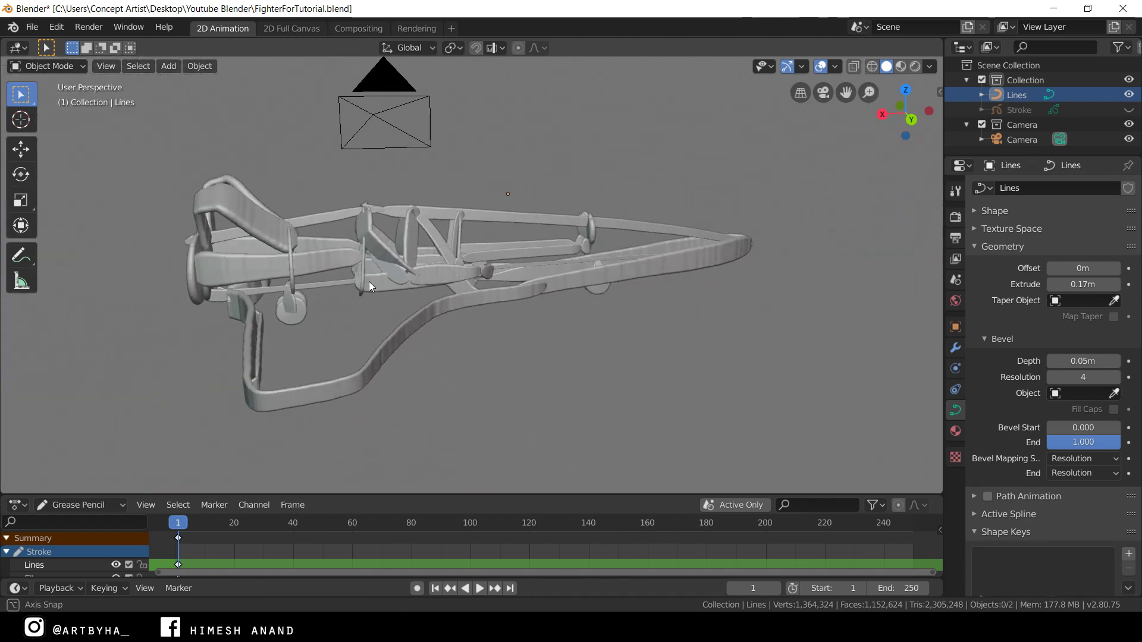
middle_click_drag(391, 283, 589, 255)
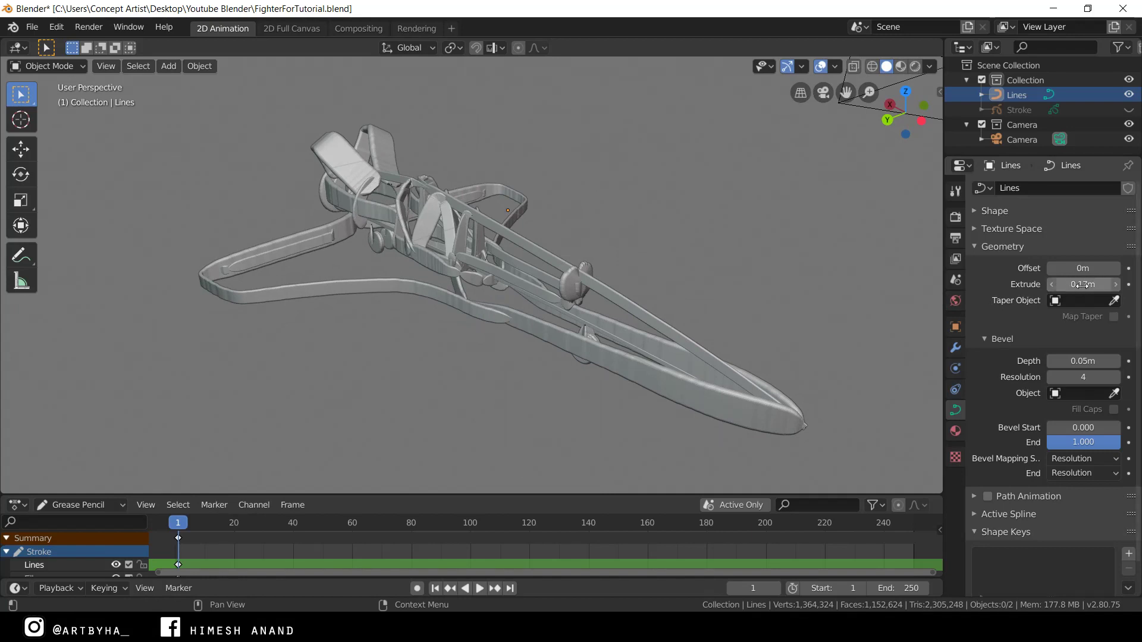
- Reset the Lines curve's extrude and bevel depth to 0 m
left_click_drag(1081, 285, 1047, 285)
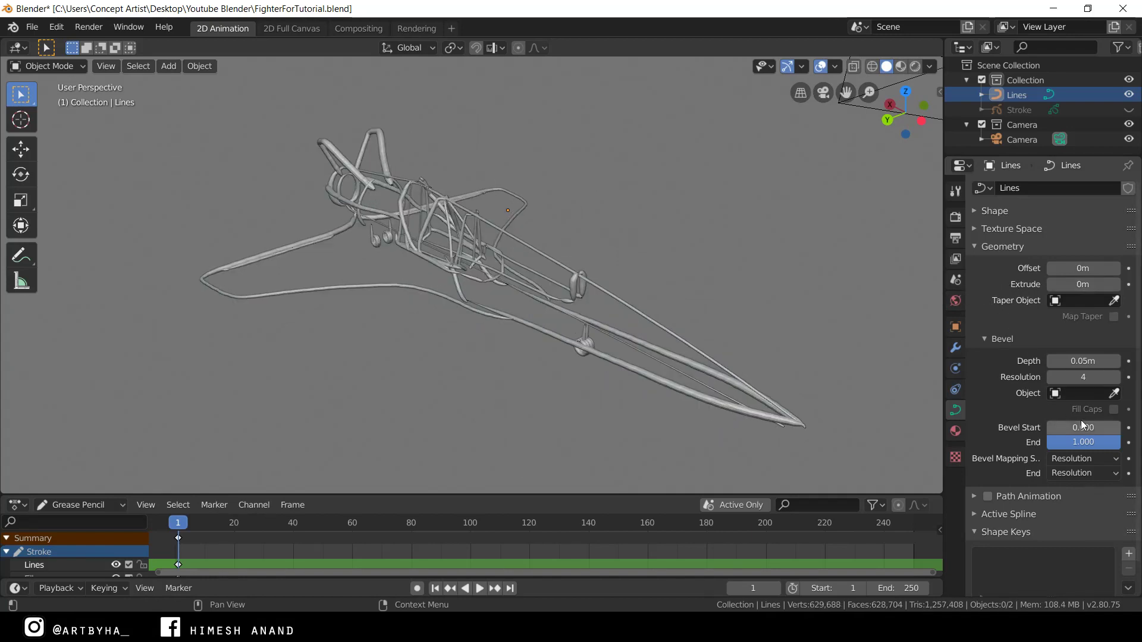
double_click(1072, 361)
type("0")
key("Return")
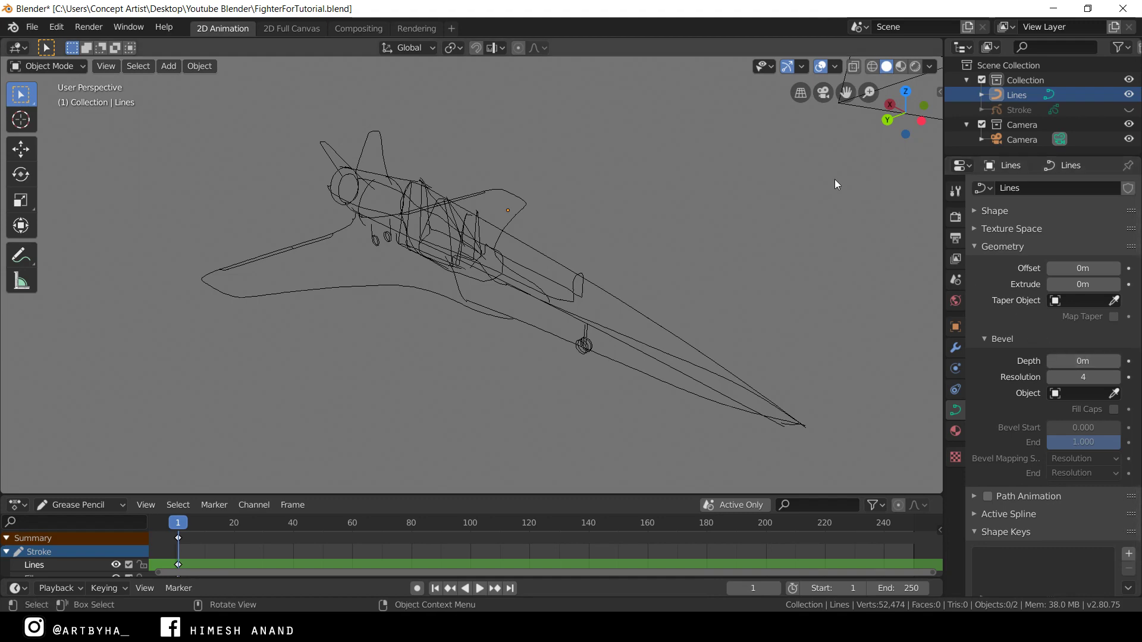
- Select all objects, convert the Lines curve to a mesh, and clear the selection
left_click_drag(886, 127, 455, 258)
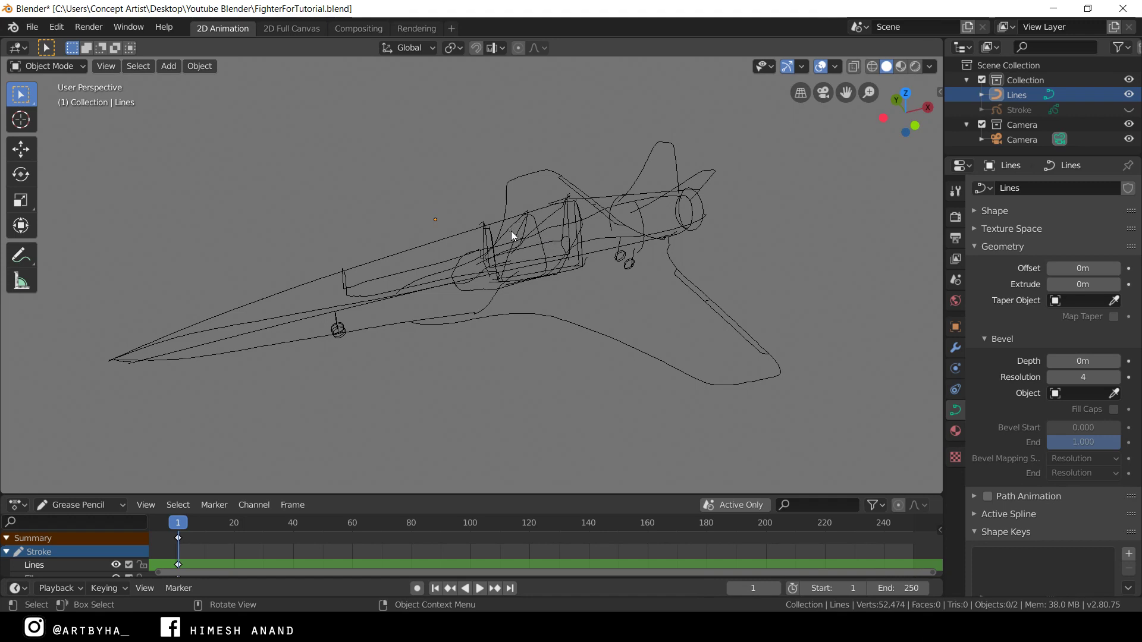
key("a")
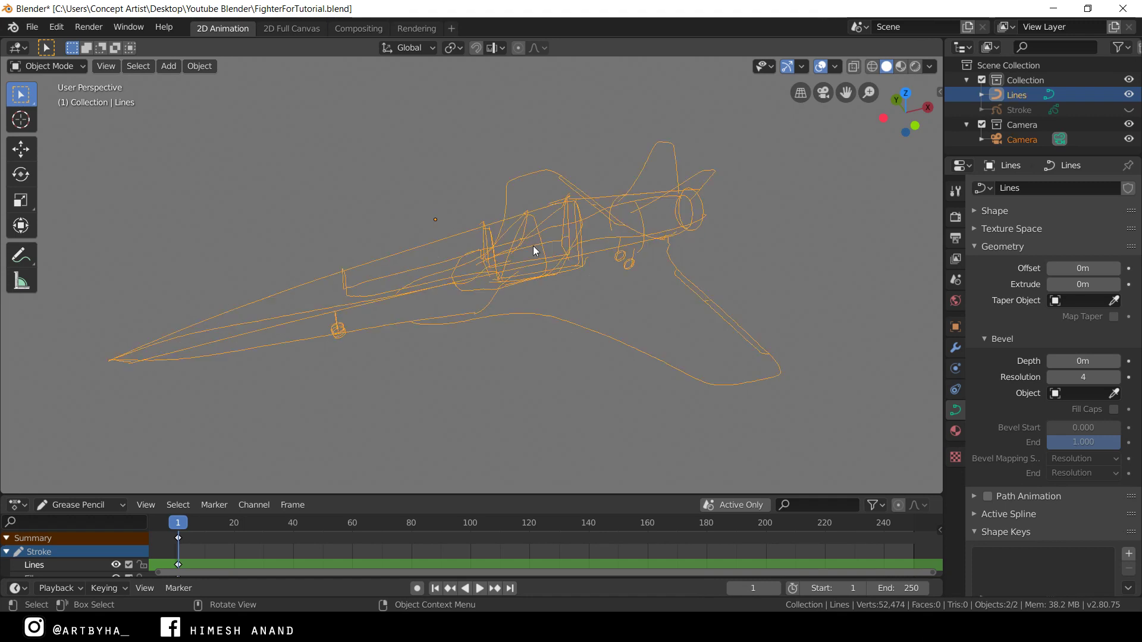
left_click(199, 66)
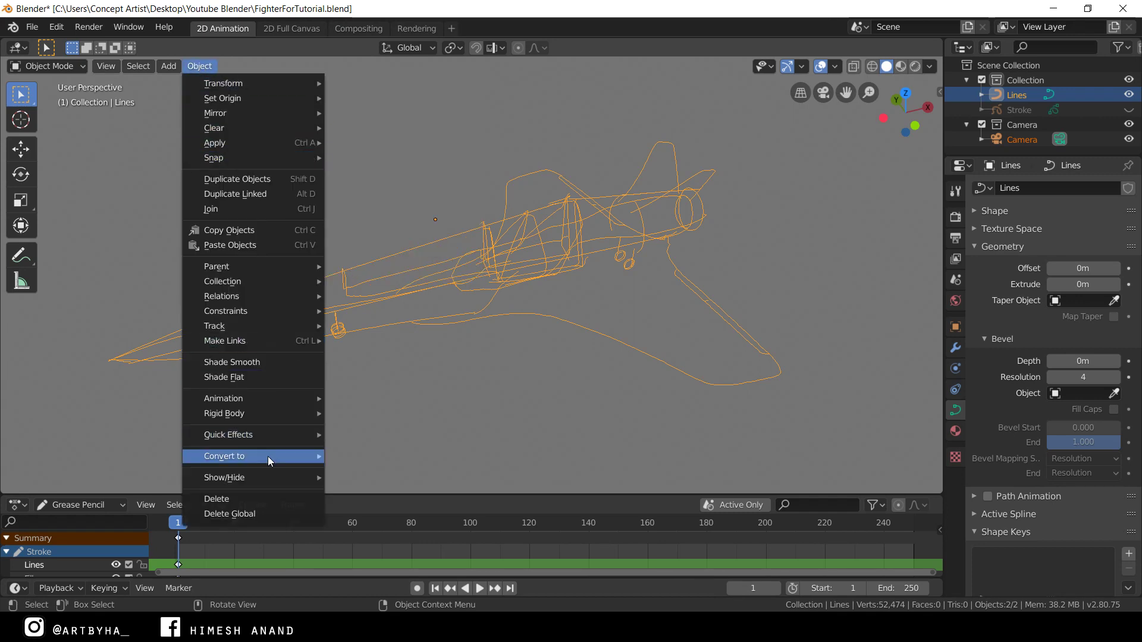
mouse_move(273, 456)
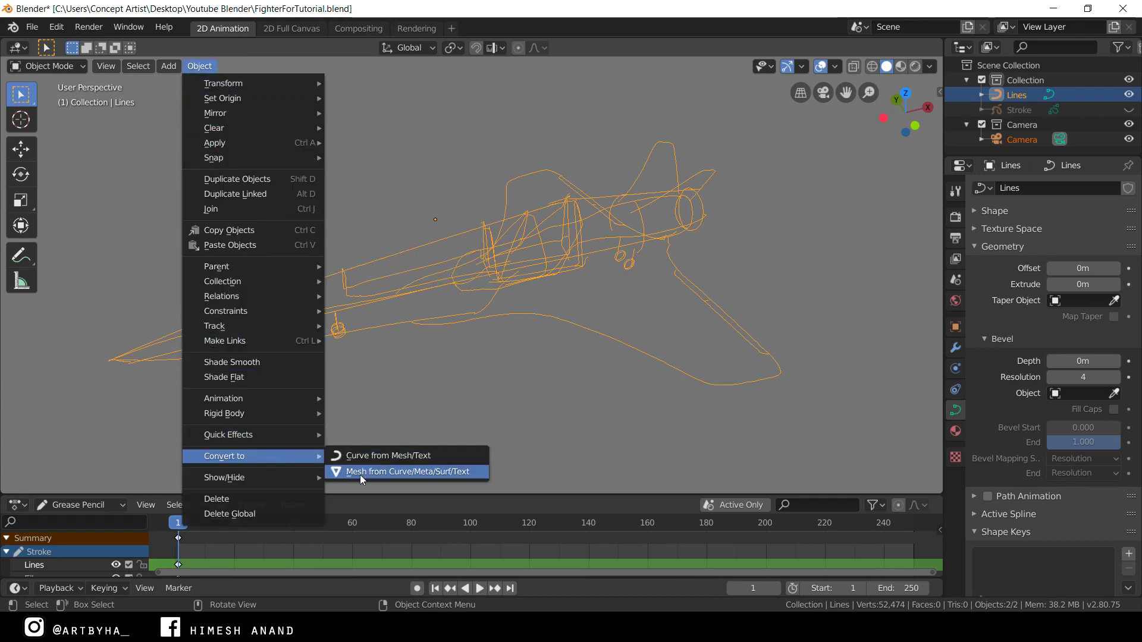
left_click(393, 472)
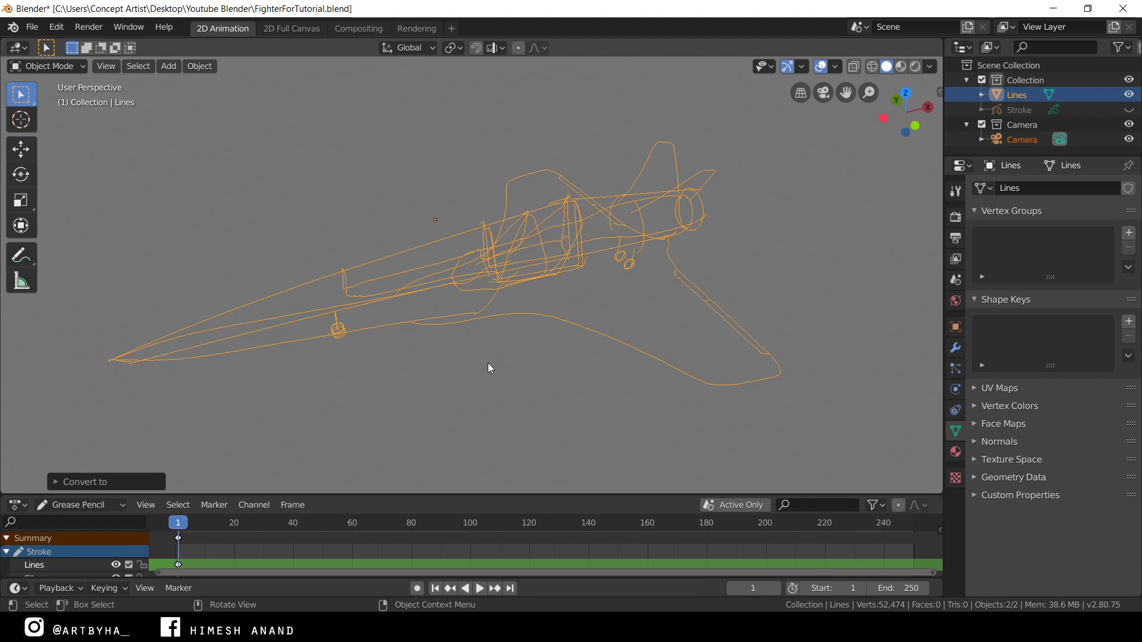
left_click(463, 365)
middle_click_drag(478, 349, 399, 267)
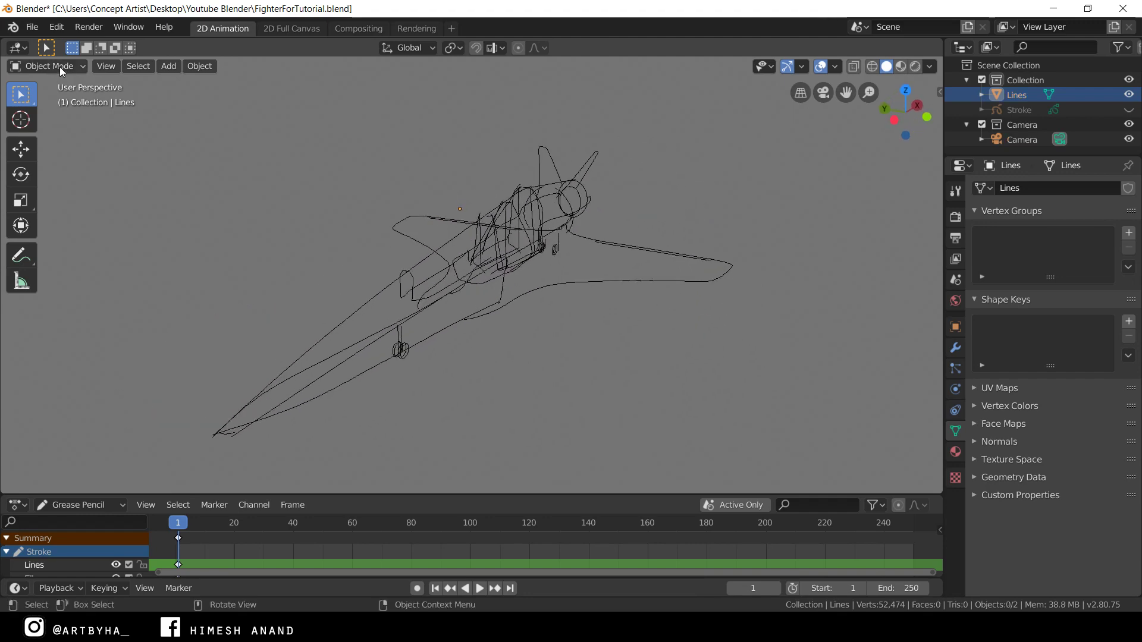
- Select the fighter's Lines mesh and enter Edit Mode
mouse_move(356, 168)
left_mouse_down()
mouse_move(542, 328)
mouse_move(678, 400)
left_mouse_up()
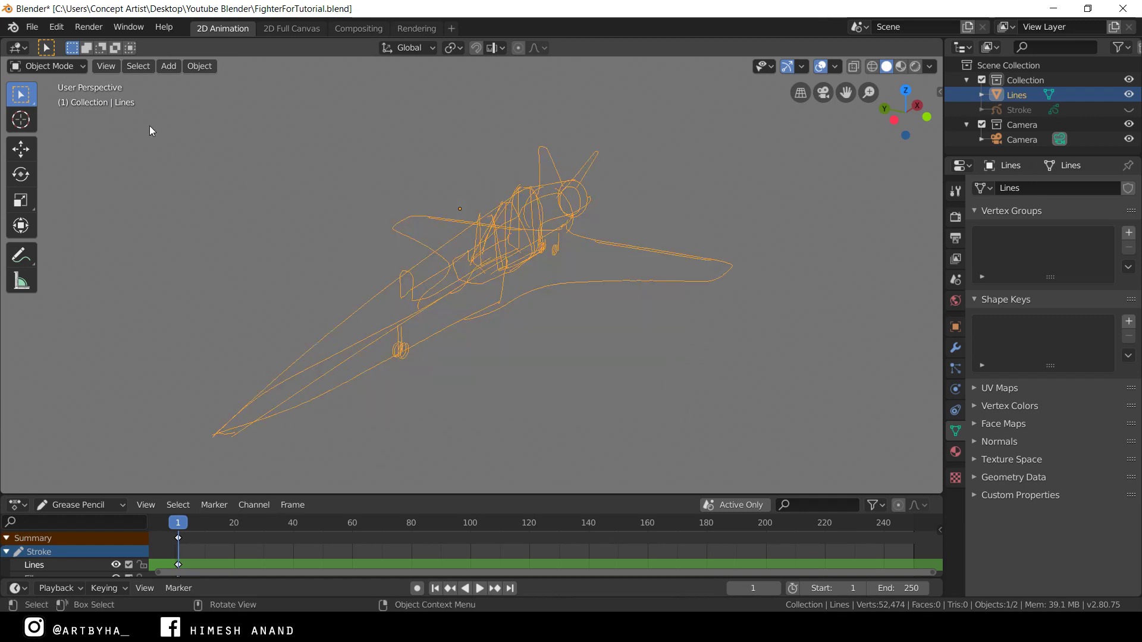
left_click(62, 66)
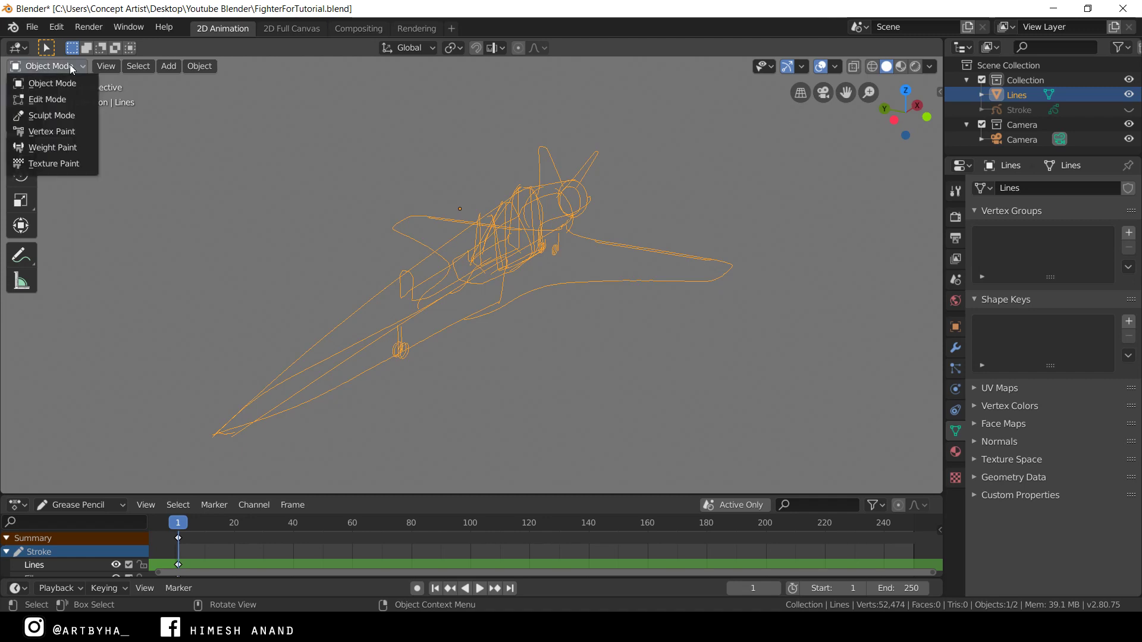
left_click(55, 98)
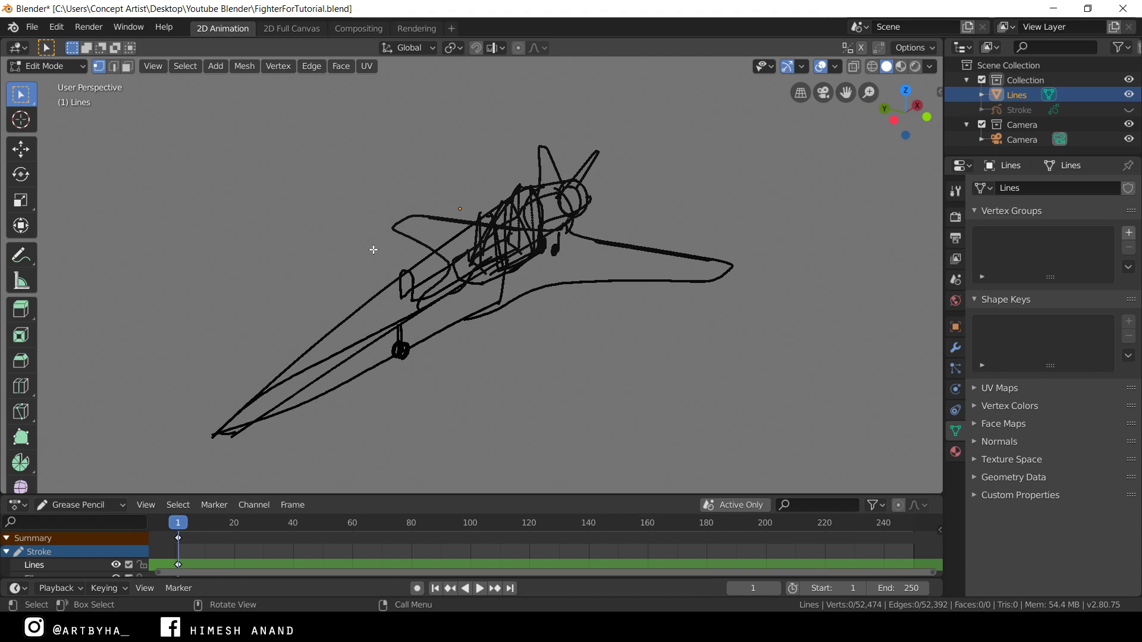
left_click(65, 64)
- Select a single vertex on the straight line along the underside of the rear fuselage
middle_click_drag(464, 249, 555, 255)
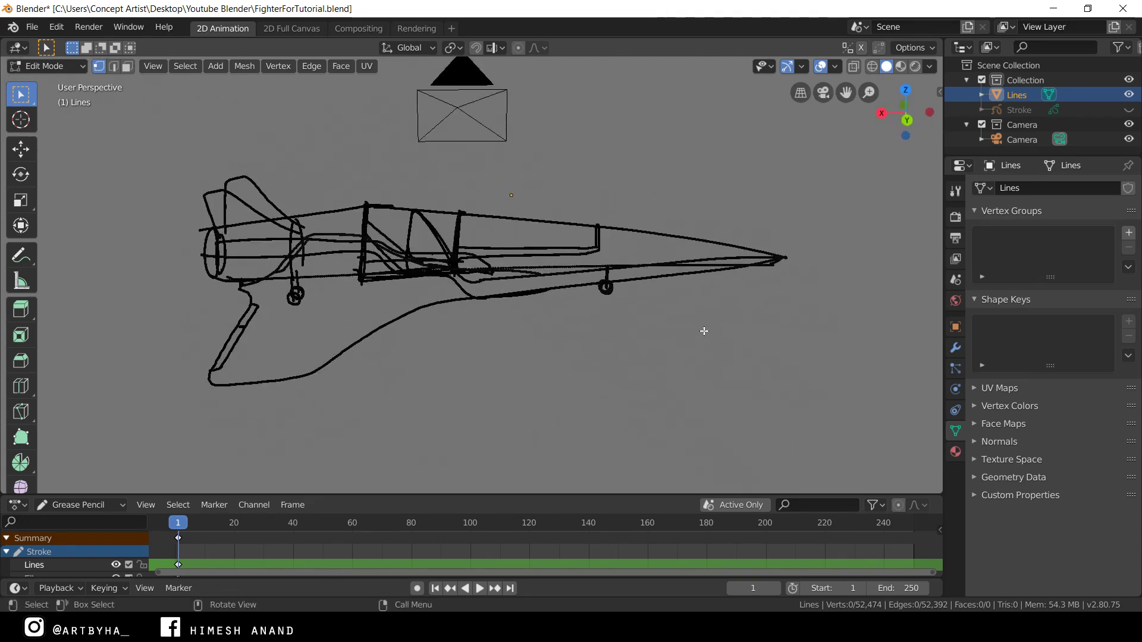
middle_click_drag(703, 321, 814, 109)
left_click_drag(869, 94, 926, 28)
middle_click_drag(558, 222, 599, 215)
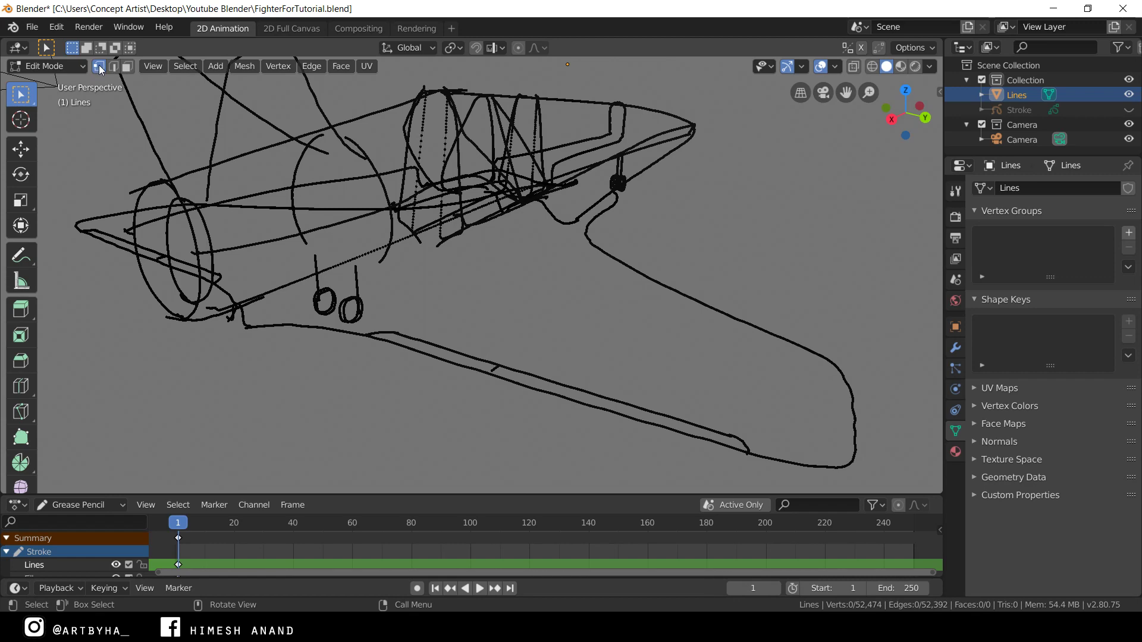
mouse_move(846, 92)
left_mouse_down()
mouse_move(934, 152)
mouse_move(299, 265)
left_mouse_up()
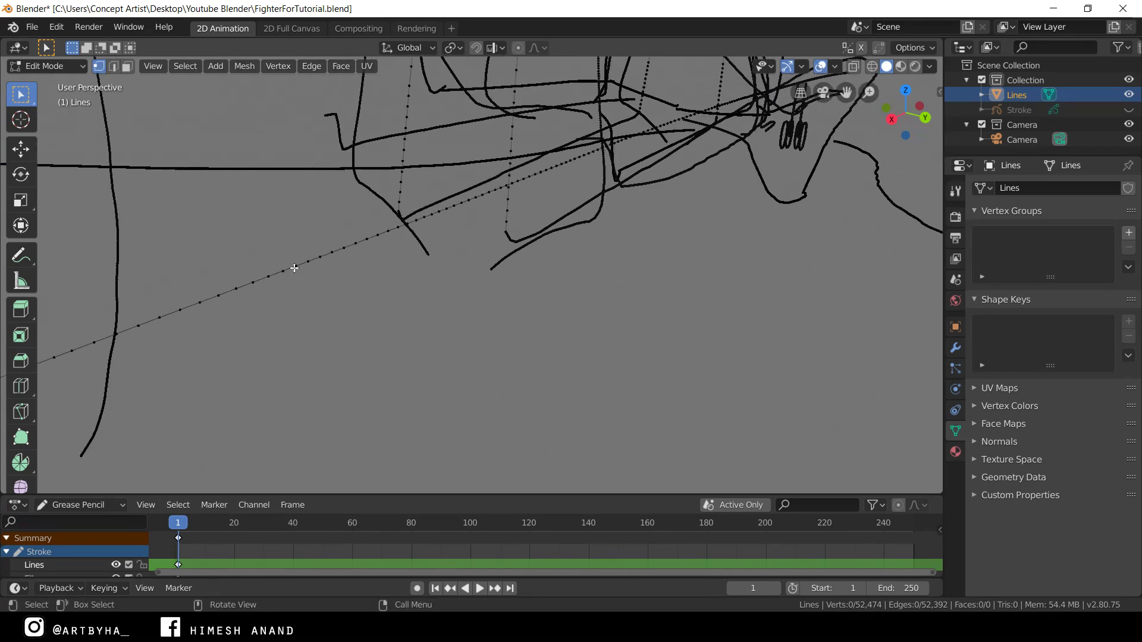
left_click(297, 267)
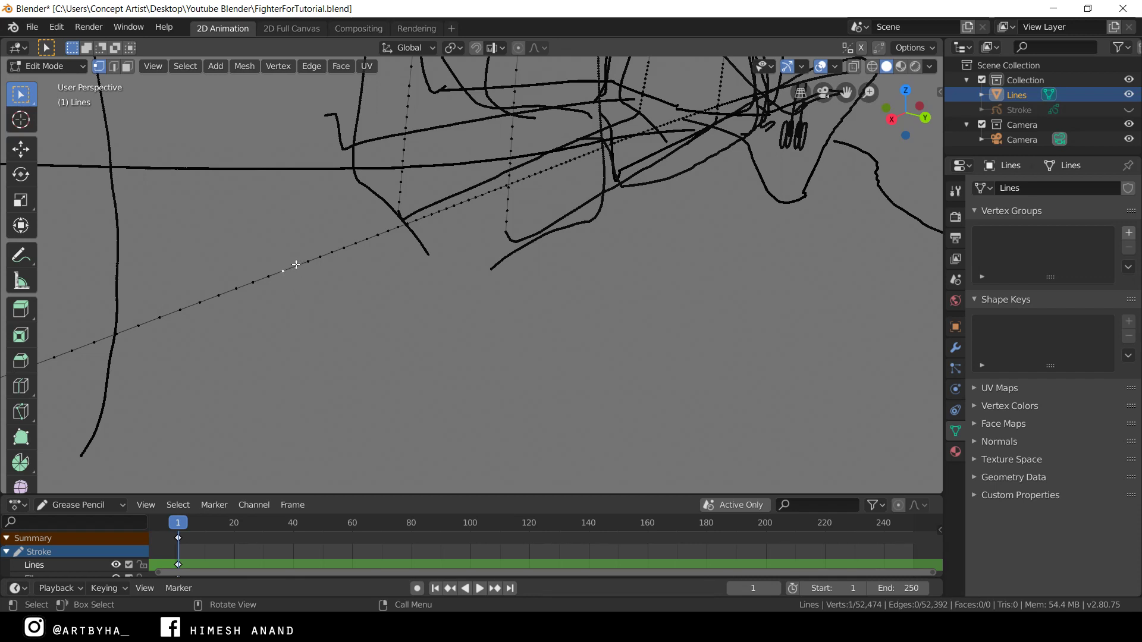
- Clear the vertex selection on the Lines mesh and switch to edge selection mode
left_click(332, 251)
mouse_move(868, 93)
left_mouse_down()
mouse_move(801, 222)
mouse_move(597, 219)
left_mouse_up()
left_click_drag(869, 92, 273, 141)
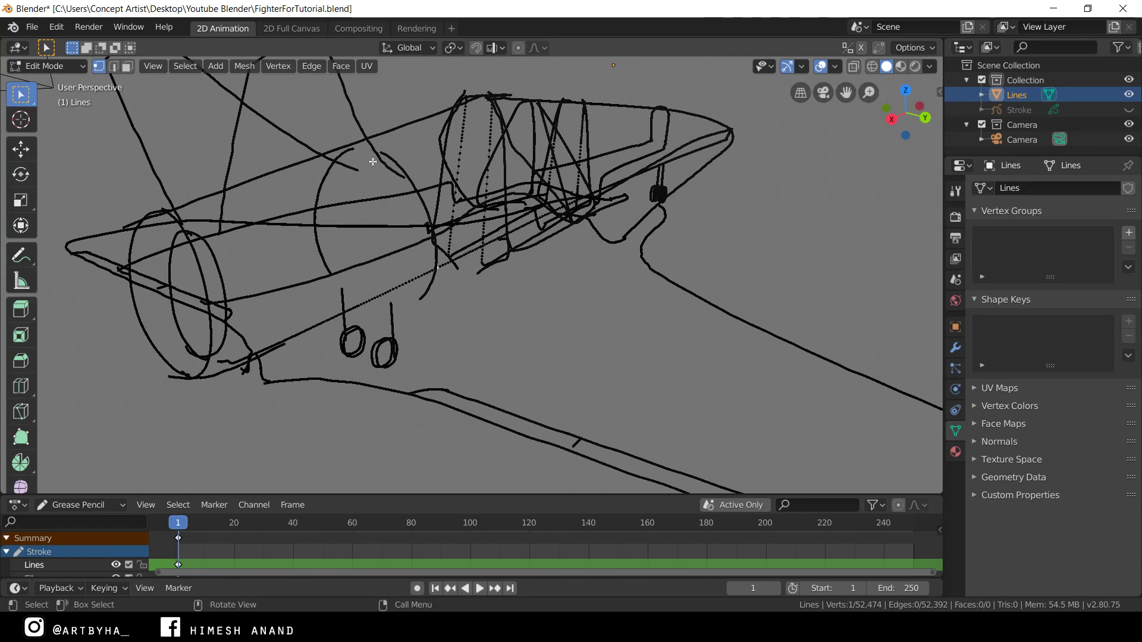
left_click(113, 66)
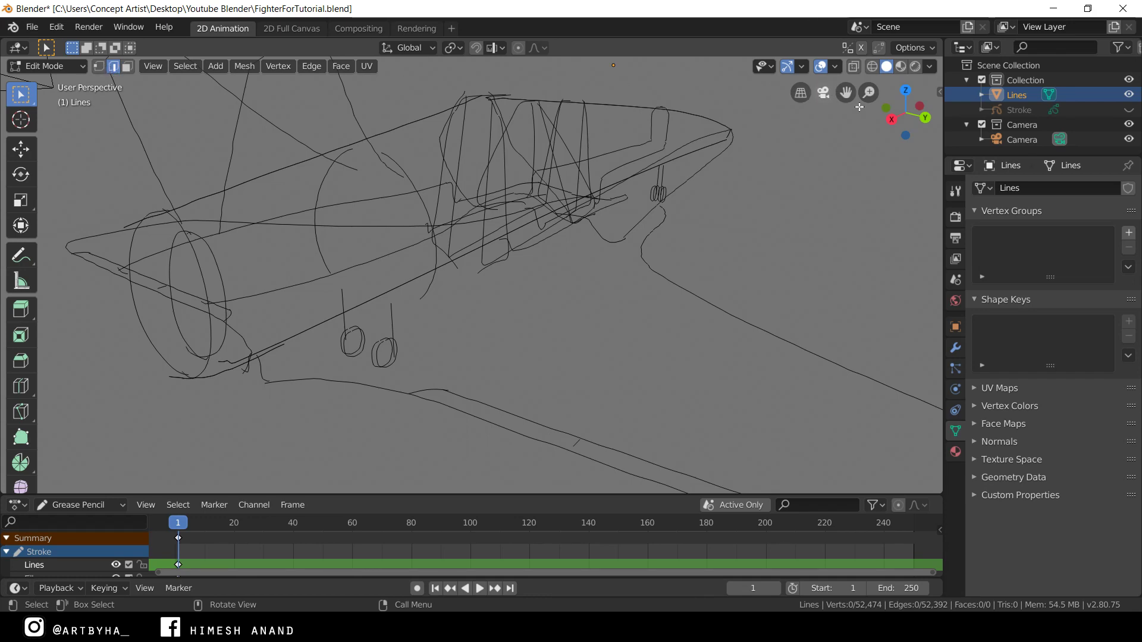
mouse_move(663, 191)
middle_mouse_down()
mouse_move(591, 184)
mouse_move(614, 192)
mouse_move(684, 176)
mouse_move(669, 274)
mouse_move(700, 258)
middle_mouse_up()
left_click(658, 291)
middle_click_drag(658, 291, 674, 288)
key("l")
mouse_move(795, 179)
middle_mouse_down()
mouse_move(724, 243)
mouse_move(720, 214)
mouse_move(749, 230)
mouse_move(670, 265)
mouse_move(566, 305)
mouse_move(535, 285)
mouse_move(572, 274)
mouse_move(619, 211)
mouse_move(834, 113)
mouse_move(744, 157)
middle_mouse_up()
key("alt")
scroll(642, 209, "up", 5)
mouse_move(643, 208)
middle_mouse_down()
mouse_move(523, 252)
mouse_move(584, 240)
mouse_move(512, 223)
mouse_move(479, 270)
mouse_move(423, 265)
mouse_move(438, 212)
mouse_move(356, 288)
mouse_move(484, 288)
mouse_move(528, 230)
mouse_move(472, 204)
mouse_move(485, 204)
mouse_move(302, 297)
middle_mouse_up()
scroll(504, 217, "down", 4)
key("alt+a")
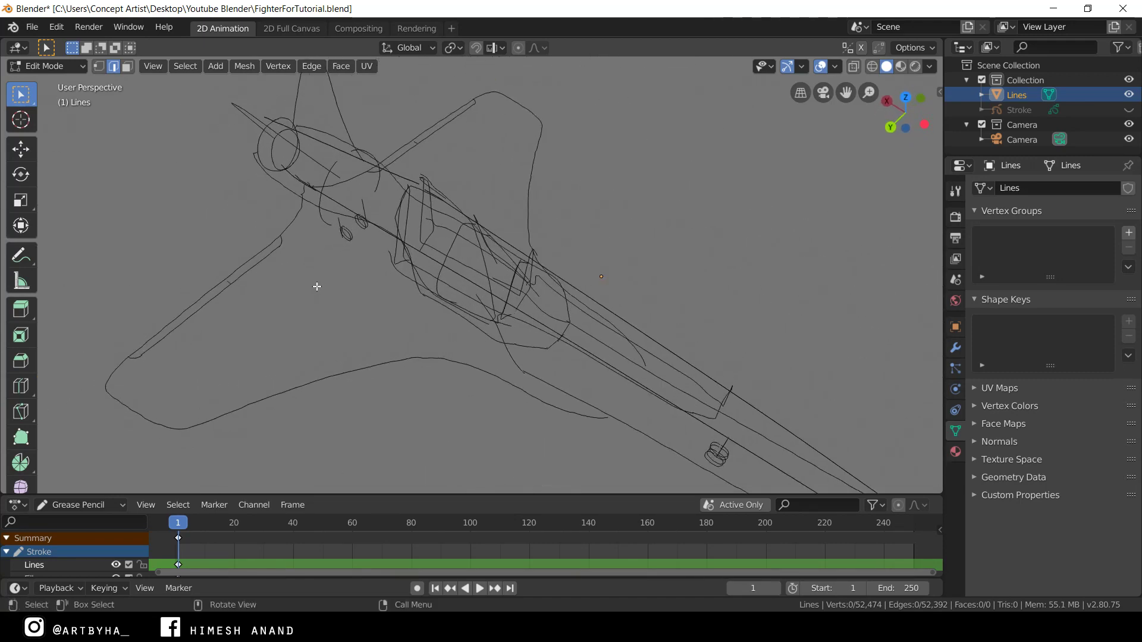
- Select the fighter's starboard wing outline and fill it with a face
left_click(395, 367, "alt")
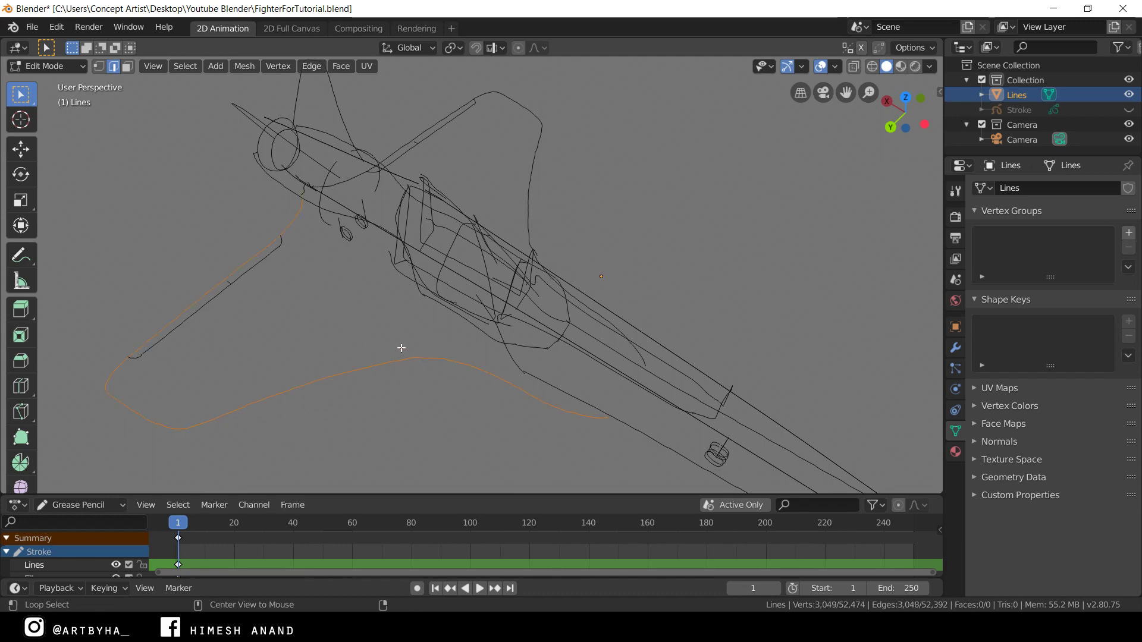
middle_click_drag(395, 333, 358, 281, "alt")
key("f")
- Select all linked edges of the port wing outline and fill it with a face
left_click(344, 274)
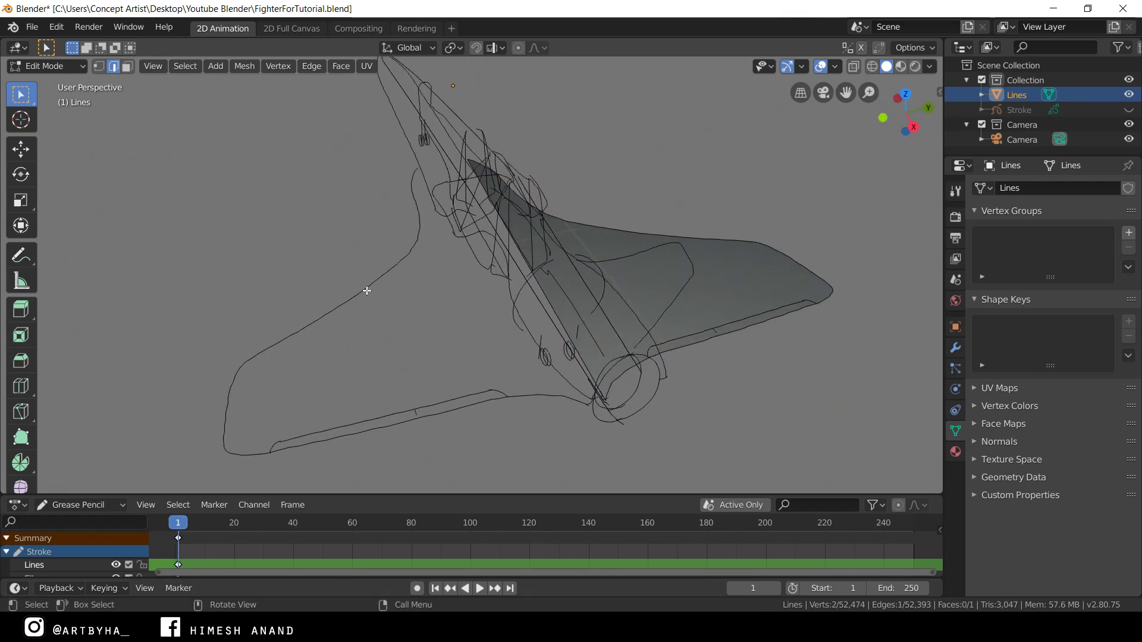
key("ctrl+l")
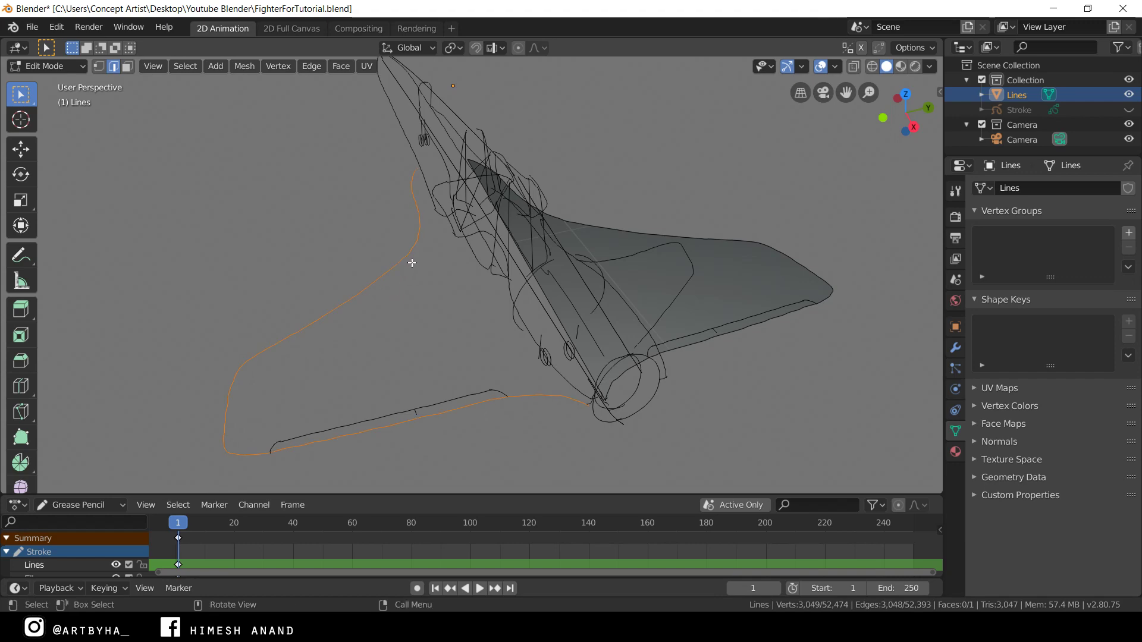
key("f")
middle_click_drag(413, 262, 474, 183)
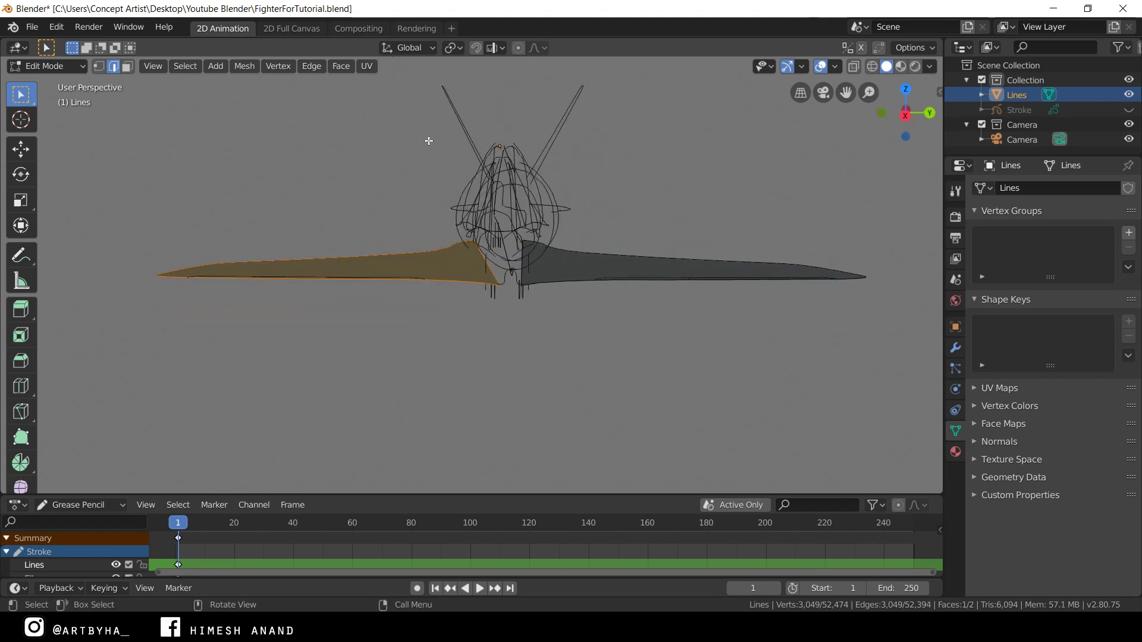
middle_click_drag(498, 248, 833, 232)
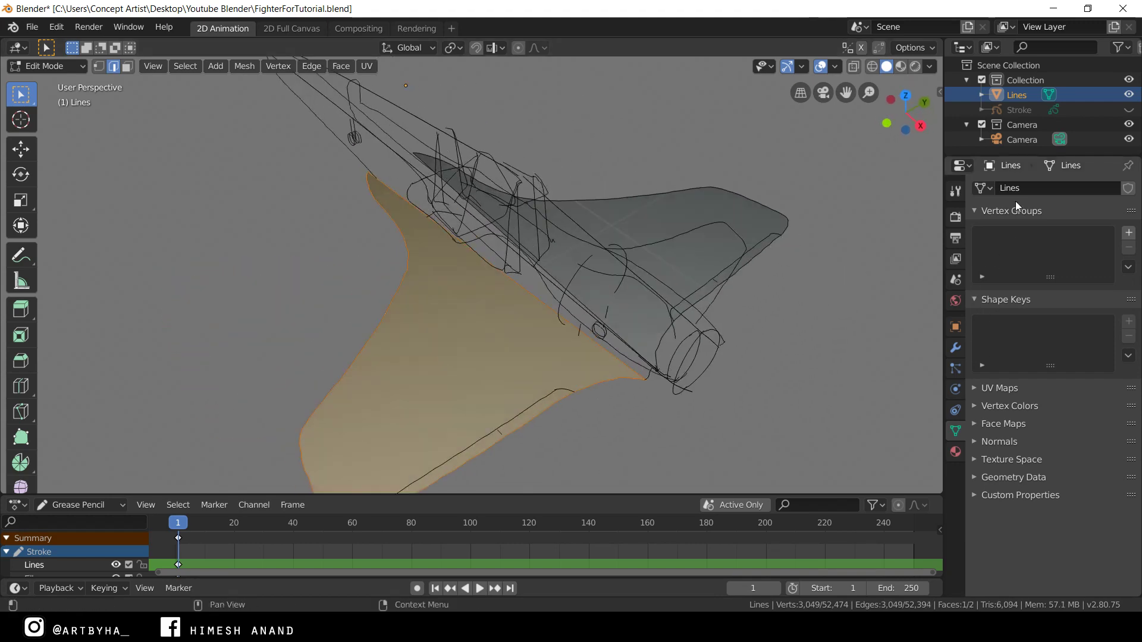
middle_click_drag(931, 231, 654, 178)
left_click_drag(875, 102, 830, 146)
middle_click_drag(830, 146, 571, 135)
- Select the linked outline of the starboard tail fin and fill it with a face
left_click(559, 136)
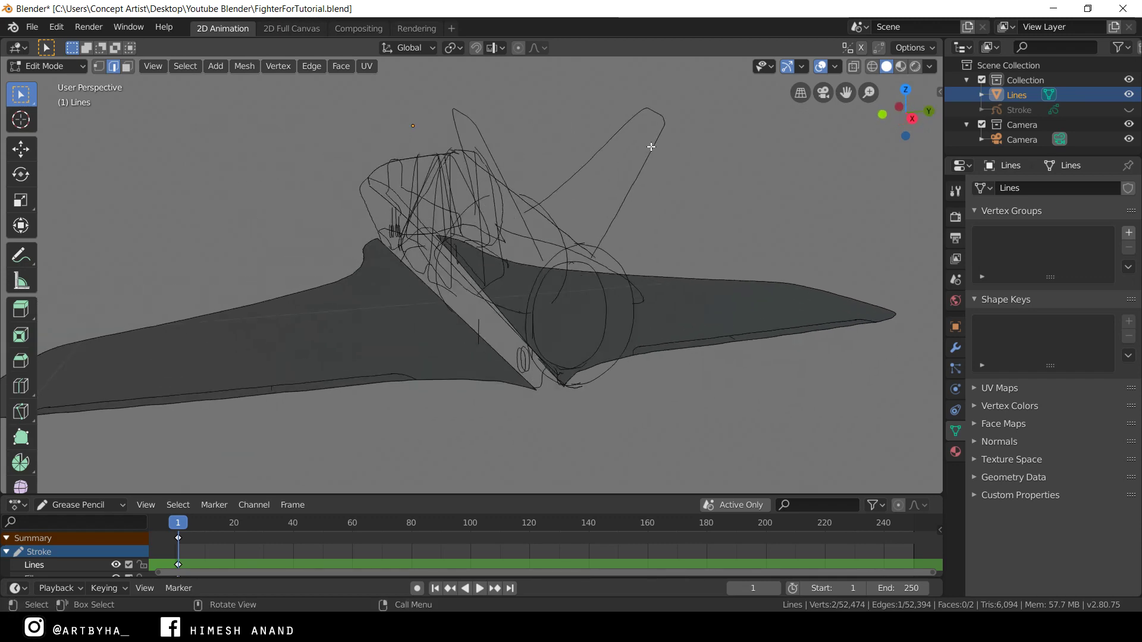
mouse_move(846, 92)
left_mouse_down()
mouse_move(845, 116)
mouse_move(846, 106)
left_mouse_up()
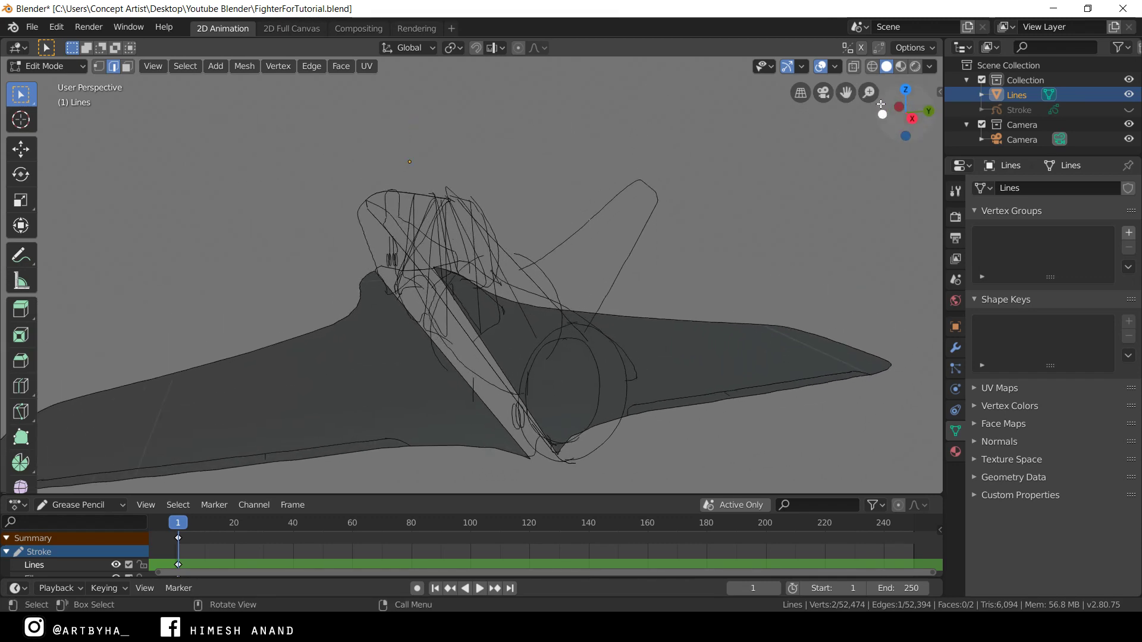
scroll(632, 186, "up", 2)
mouse_move(633, 187)
middle_mouse_down()
mouse_move(620, 187)
mouse_move(662, 162)
middle_mouse_up()
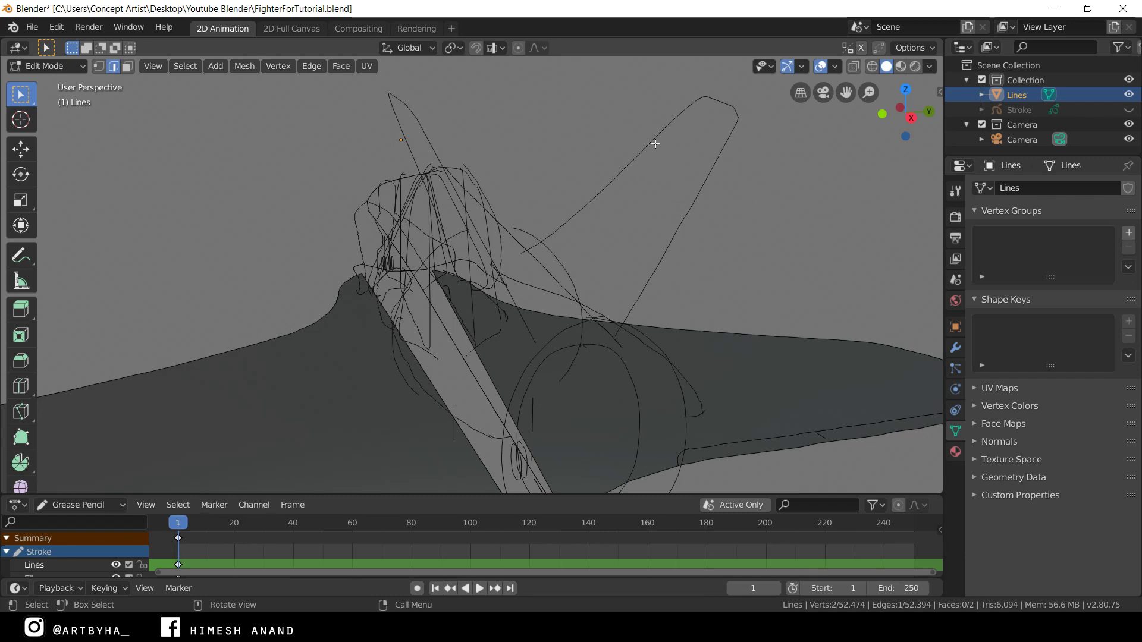
key("l")
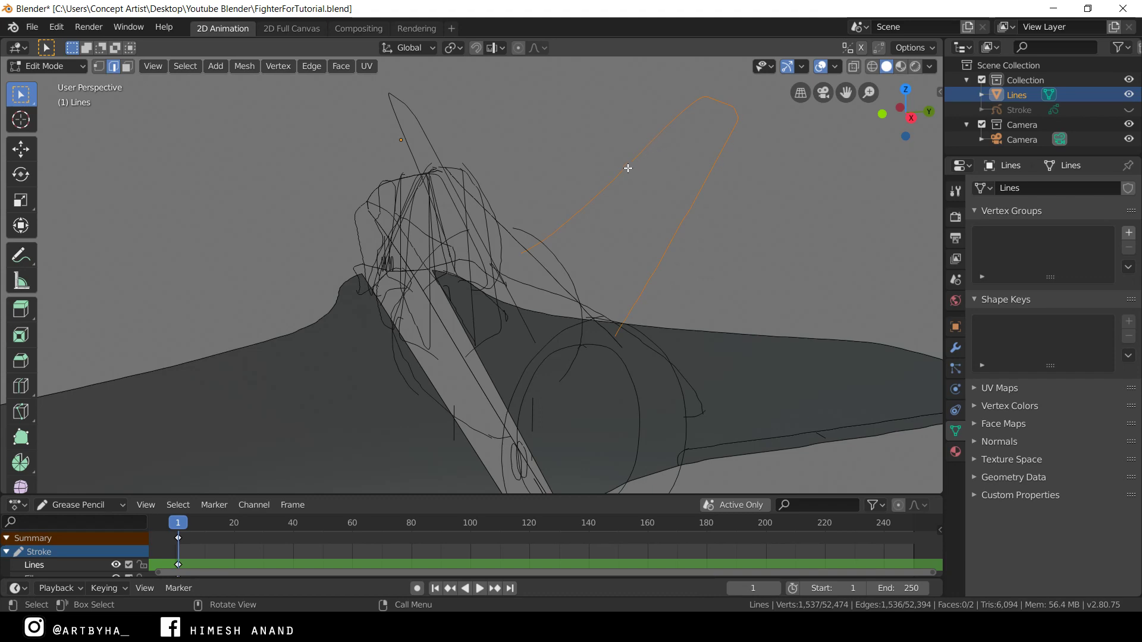
key("f")
- Select the port tail fin's outline and fill it with a face
middle_click_drag(627, 168, 185, 221)
left_click(252, 243, "alt")
key("f")
- Select the front and rear cockpit curves on the starboard side and fill a face between them
middle_click_drag(306, 247, 654, 238)
left_click_drag(868, 94, 869, 149)
middle_click_drag(519, 209, 556, 207)
middle_click_drag(881, 97, 546, 185)
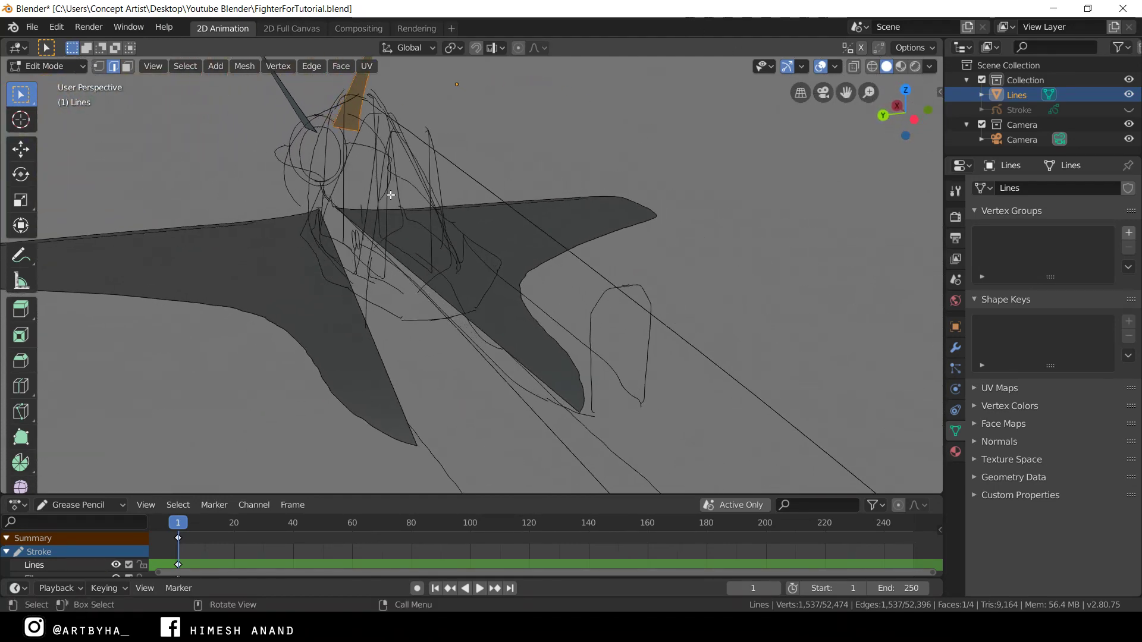
left_click(380, 179, "alt")
middle_click_drag(453, 224, 443, 178)
left_click(719, 332, "alt+shift")
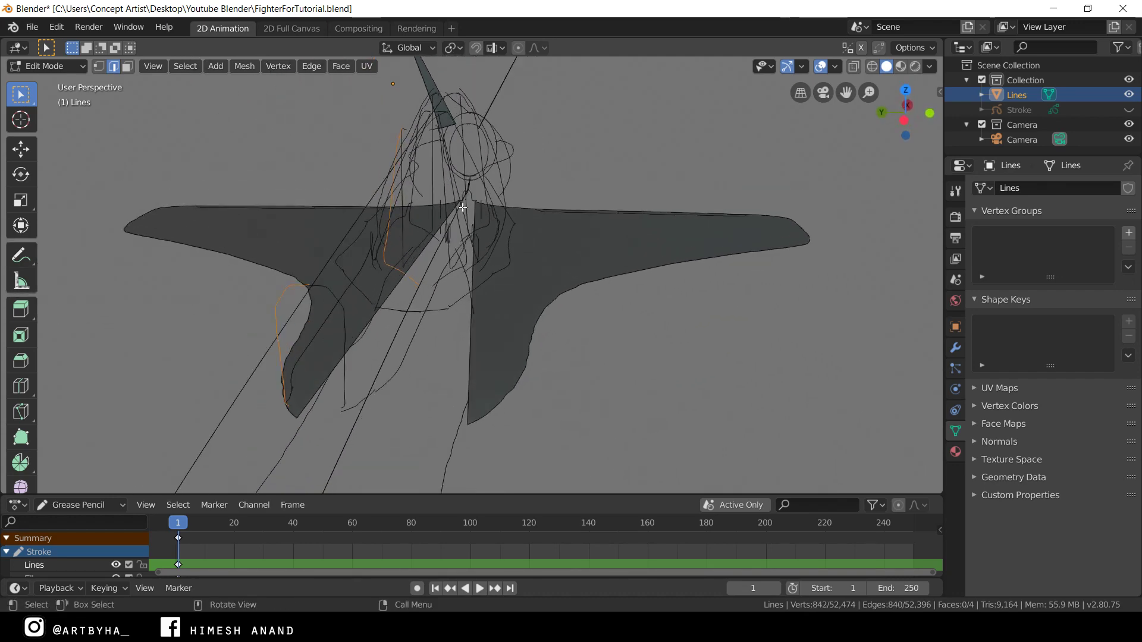
key("f")
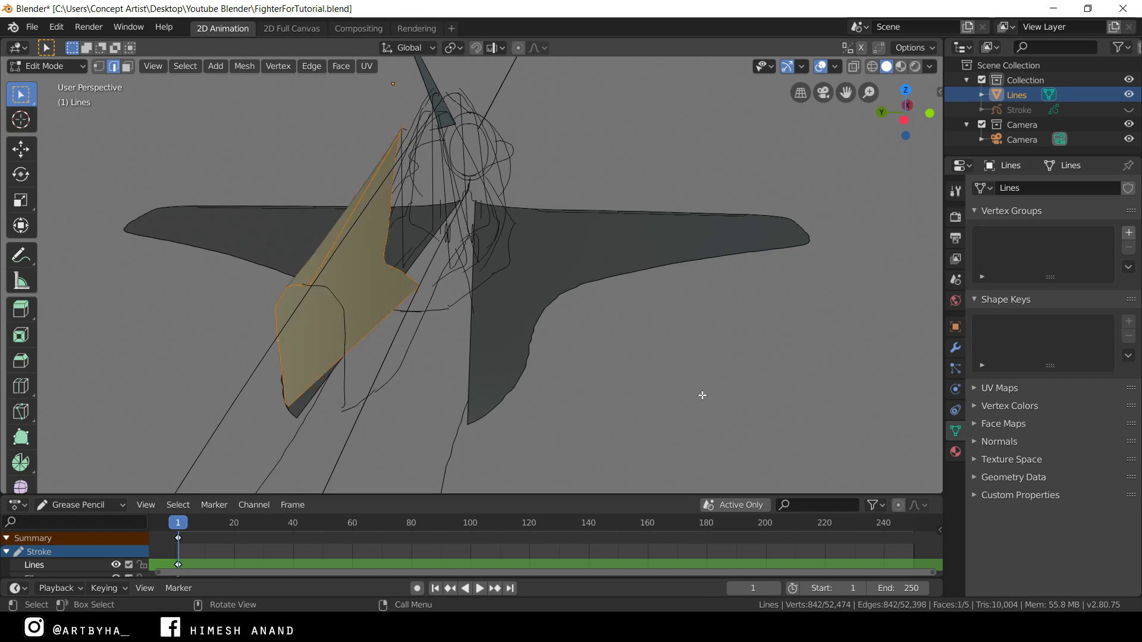
- Clear the selection and fill a face between the front and rear cockpit curves on the port side
key("alt+a")
middle_click_drag(383, 187, 327, 299)
left_click(462, 208, "alt")
left_click(320, 293, "alt+shift")
mouse_move(490, 248)
middle_mouse_down()
mouse_move(499, 255)
mouse_move(474, 260)
middle_mouse_up()
key("f")
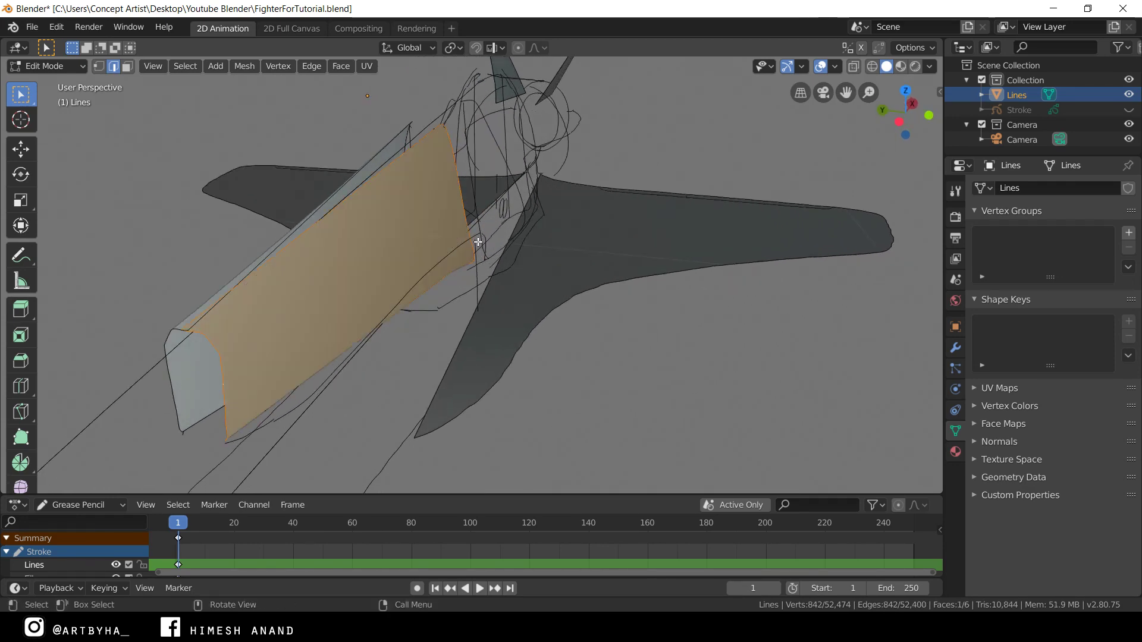
- Select the two curves just behind the cockpit panel on the starboard side and fill a face between them
middle_click_drag(869, 92, 415, 260)
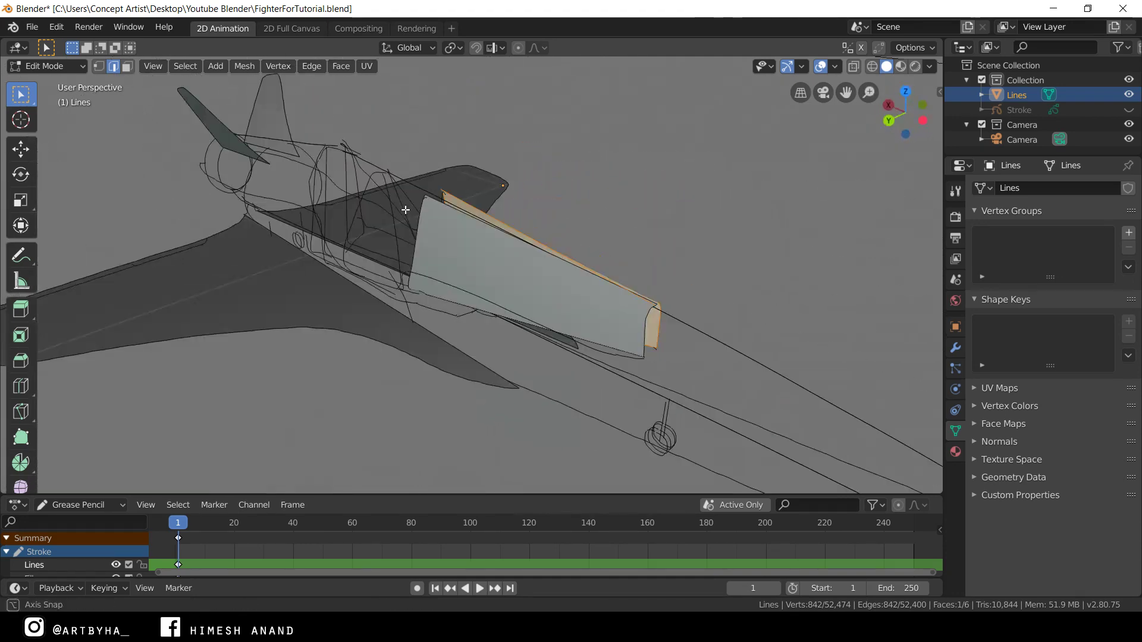
middle_click_drag(414, 208, 512, 247)
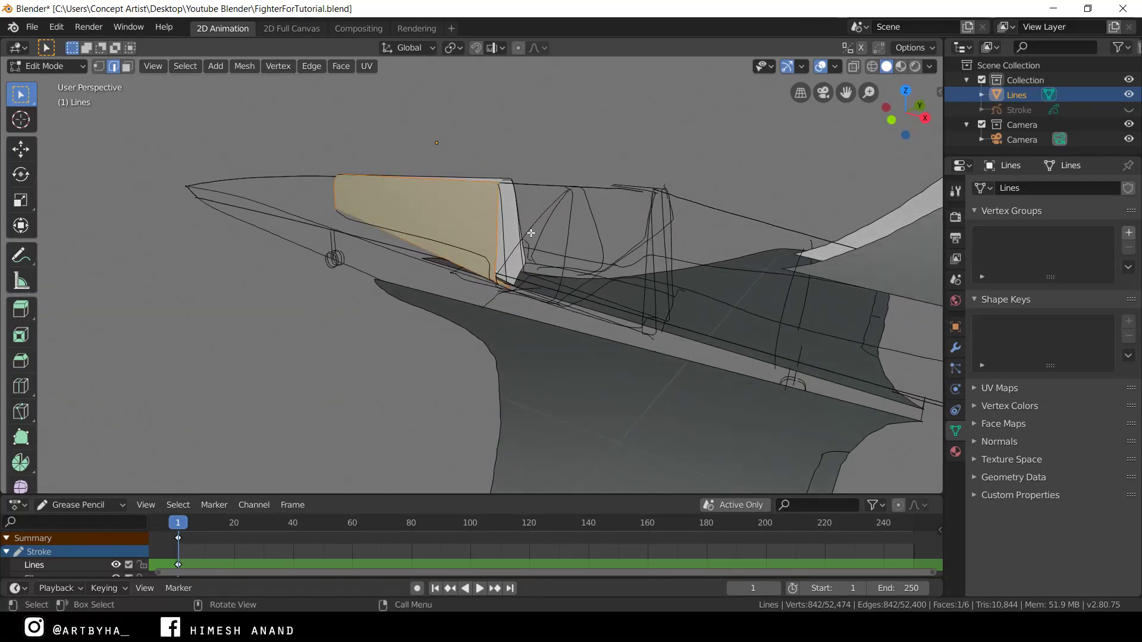
middle_click_drag(483, 248, 509, 247)
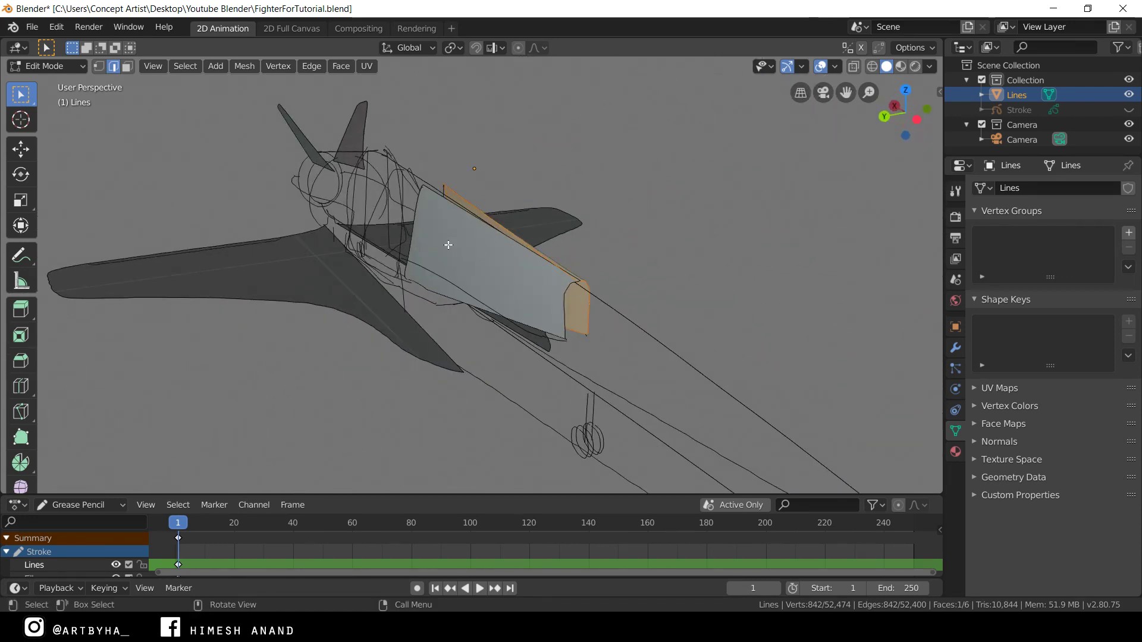
middle_click_drag(437, 245, 523, 239)
middle_click_drag(868, 100, 479, 226)
scroll(506, 220, "up", 2)
left_click_drag(868, 92, 806, 91)
left_click(524, 190, "alt")
middle_click_drag(528, 196, 512, 179)
left_click(422, 204, "alt+shift")
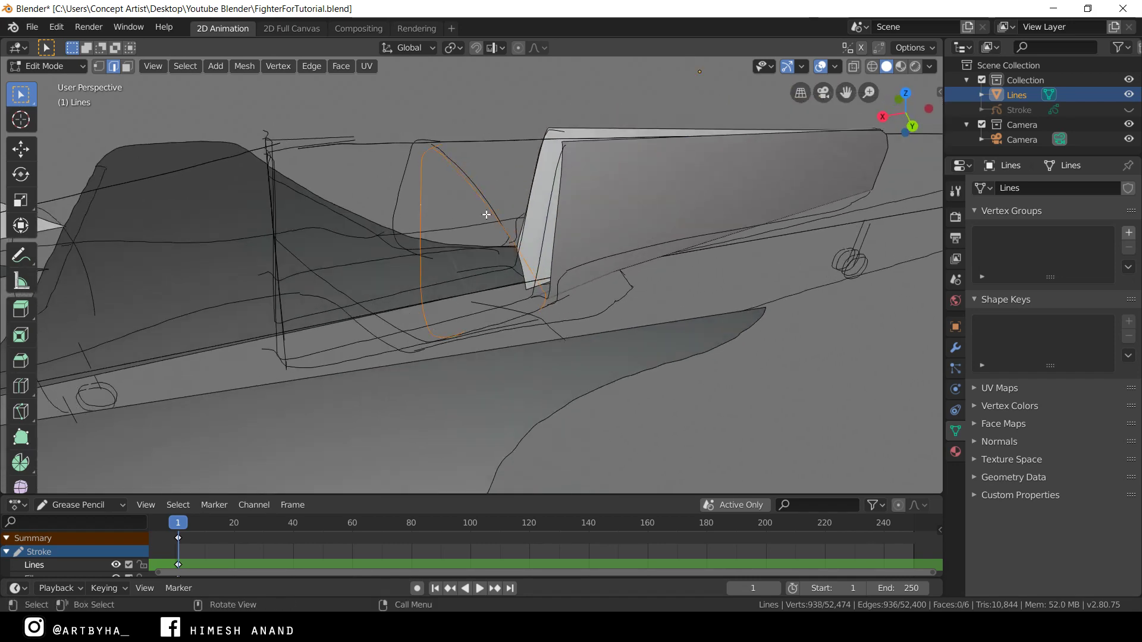
key("f")
- Select the matching pair of curves behind the cockpit panel on the port side and fill them with a face
middle_click_drag(486, 214, 335, 184)
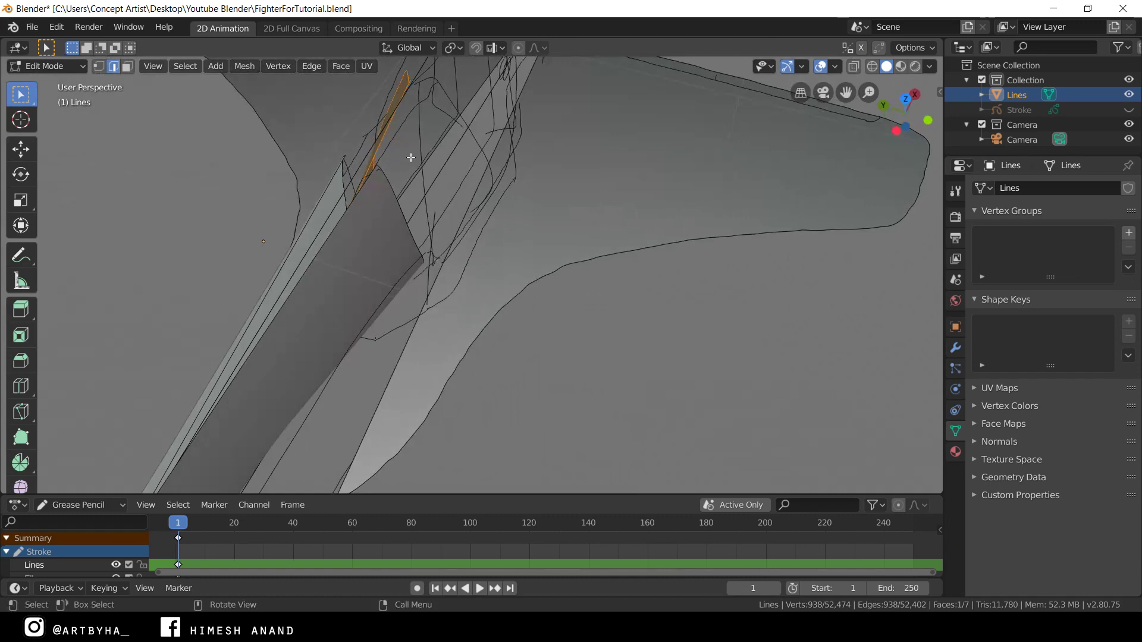
left_click(475, 131, "alt")
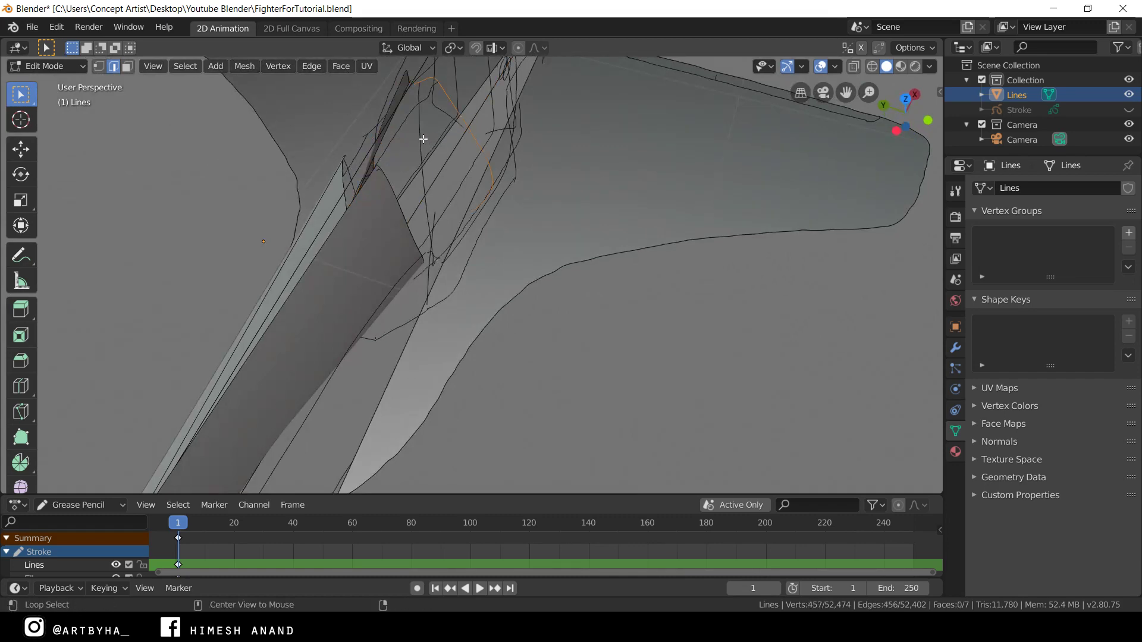
left_click(478, 159, "alt+shift")
key("f")
- Select the port half of the rear exhaust ring and fill it with a face
middle_click_drag(512, 204, 655, 179)
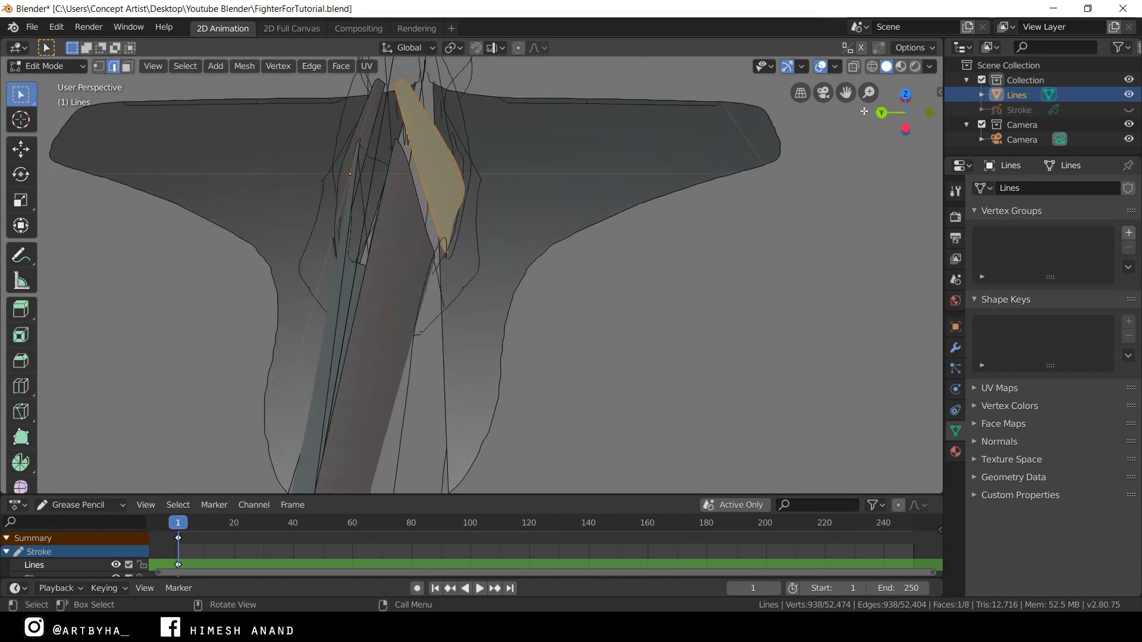
scroll(655, 178, "down", 3)
middle_click_drag(805, 202, 463, 322)
left_click(454, 315, "alt")
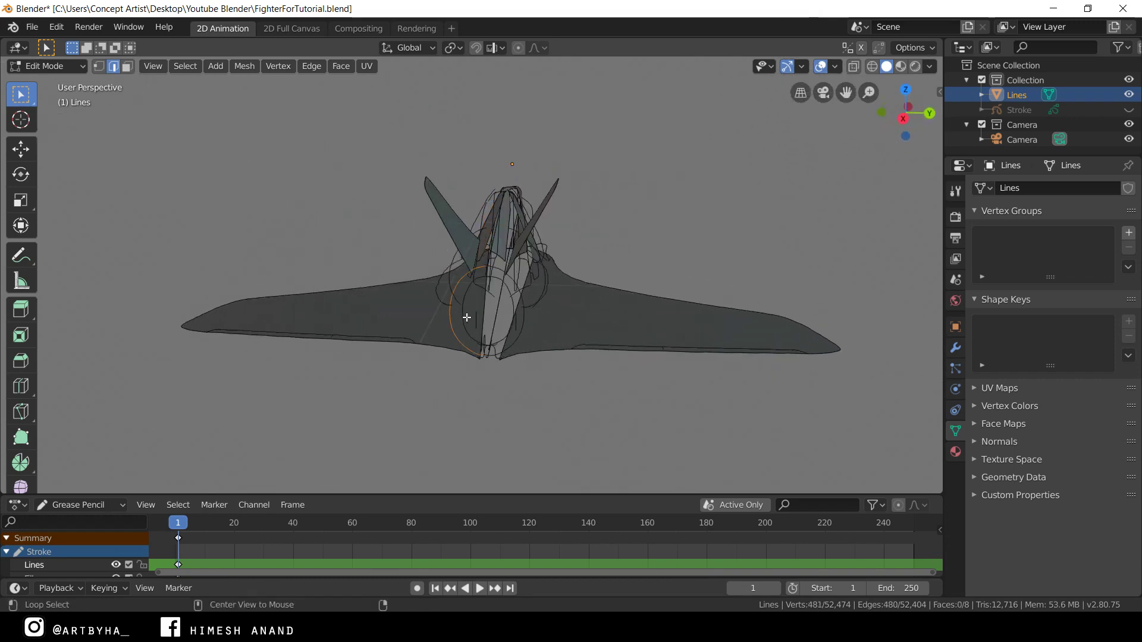
key("f")
- Select the starboard half of the rear exhaust ring and fill it with a face
middle_click_drag(495, 278, 590, 309)
left_click(590, 310, "alt")
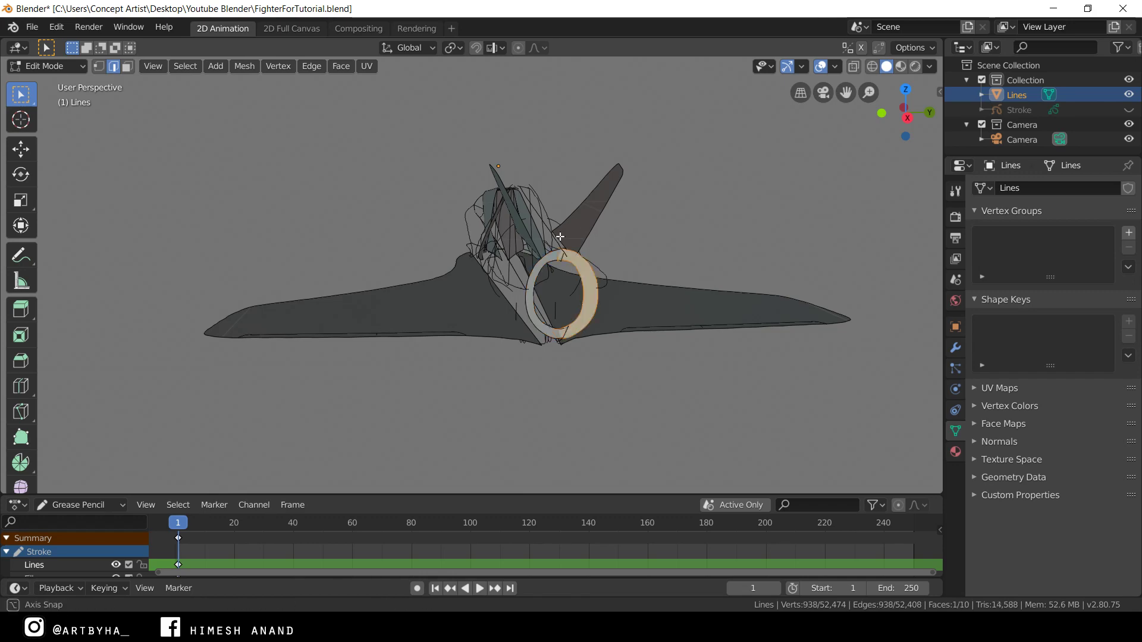
key("f")
middle_click_drag(596, 238, 513, 178)
left_click(411, 135, "alt")
left_click(410, 113, "alt")
middle_click_drag(484, 137, 635, 311)
left_click(471, 135, "alt")
key("alt+a")
- Inspect the fighter's filled surfaces and remaining open curves from the side and rear
scroll(579, 214, "up", 3)
middle_click_drag(578, 214, 828, 137)
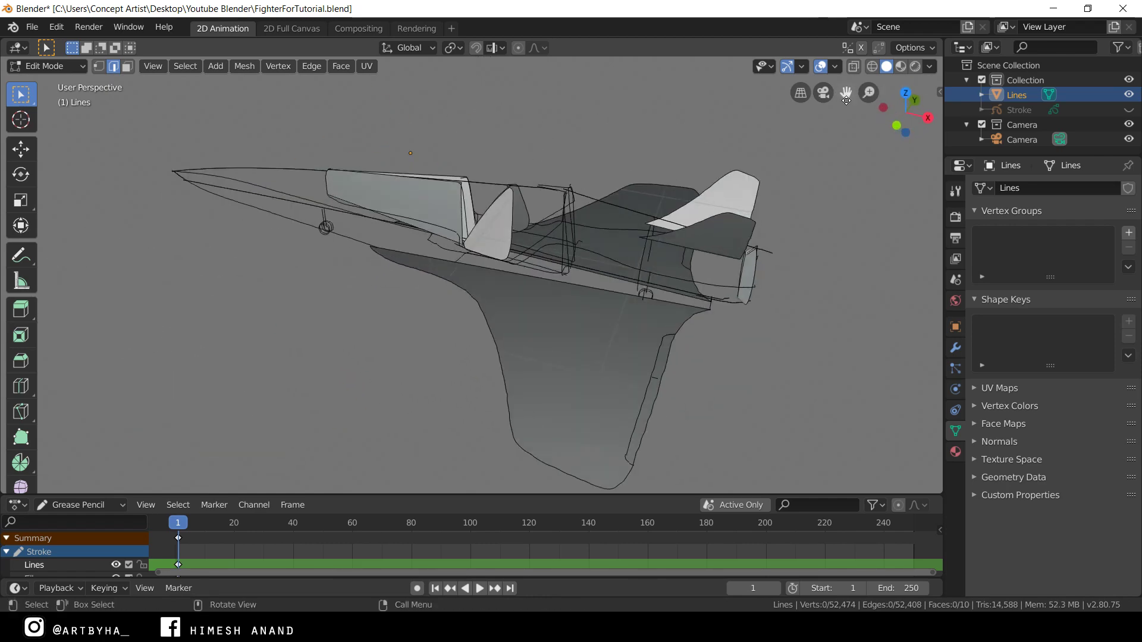
left_click_drag(845, 93, 869, 105)
middle_click_drag(524, 196, 634, 190)
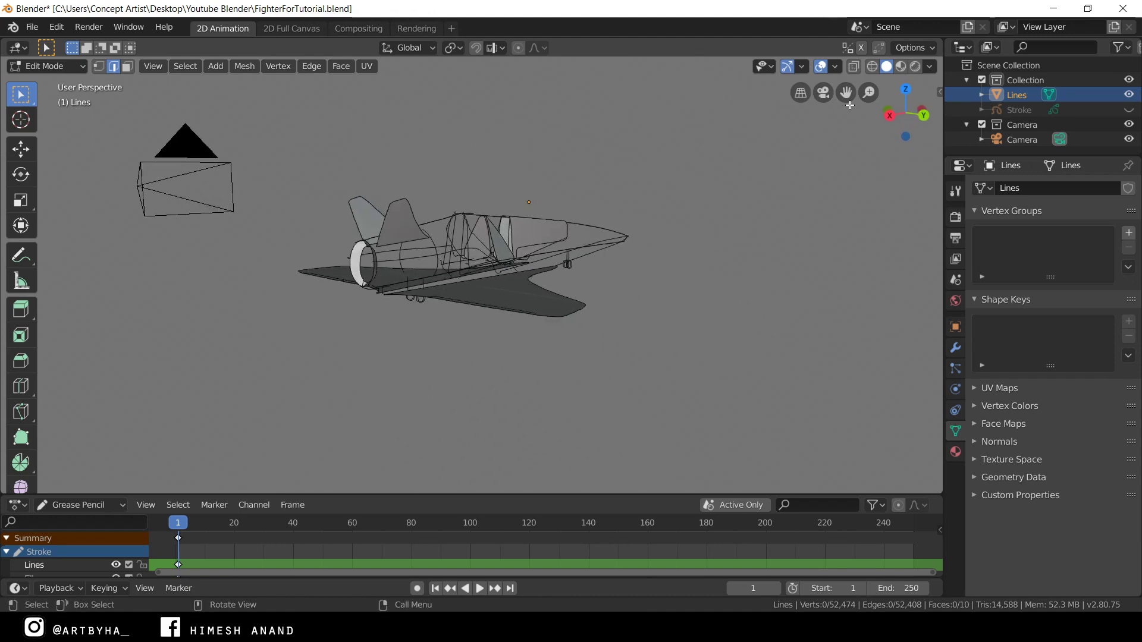
left_click_drag(869, 92, 866, 67)
scroll(536, 203, "down", 1)
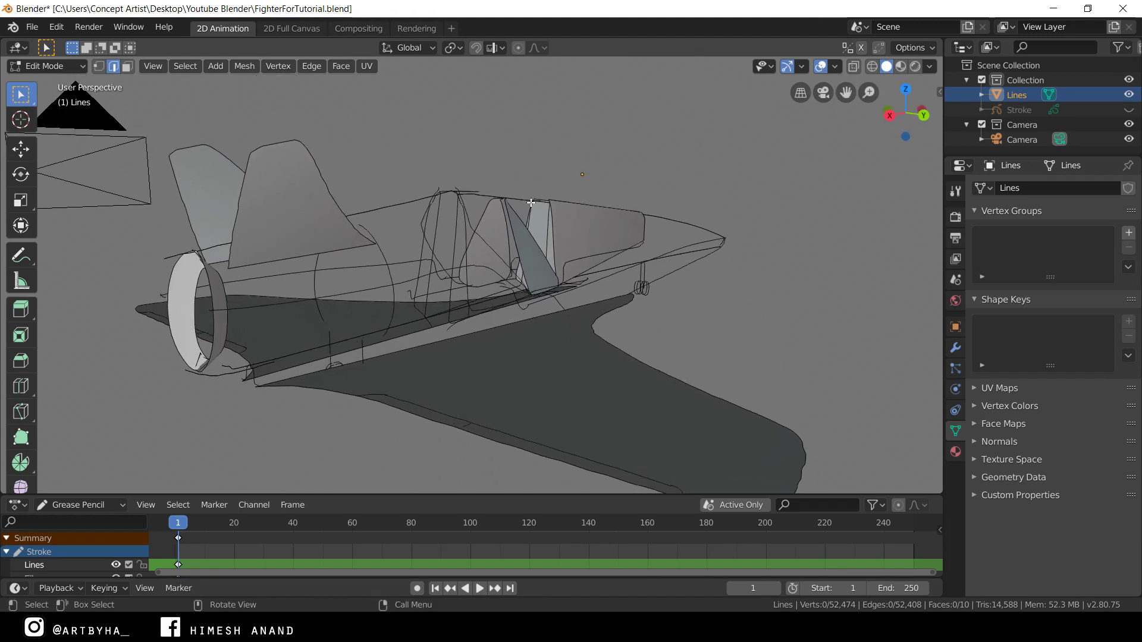
middle_click_drag(535, 202, 469, 285)
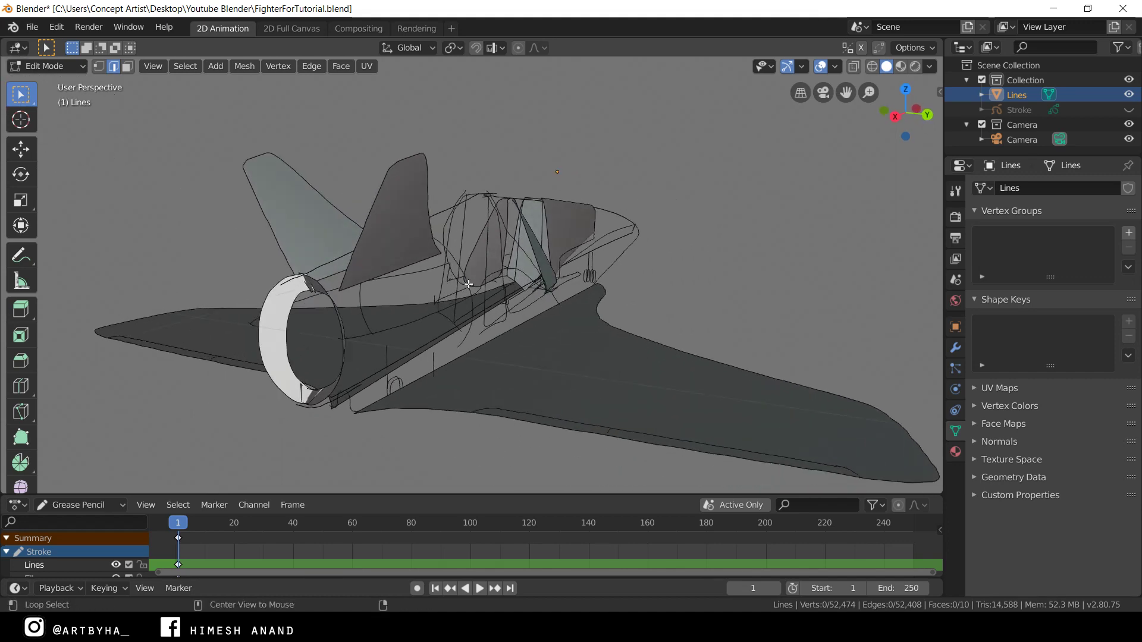
- Try to fill a face between the rear fuselage arc and the starboard half of the exhaust ring
left_click(469, 284, "alt")
middle_click_drag(513, 239, 448, 170)
left_click(473, 236)
middle_click_drag(472, 236, 410, 289)
left_click(411, 289, "alt")
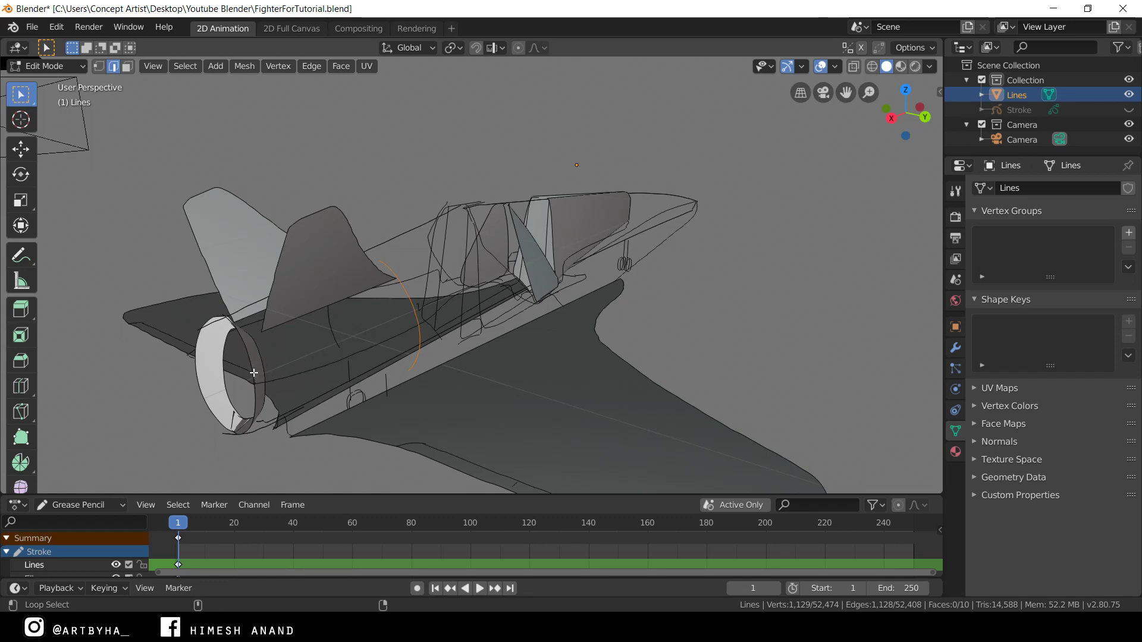
left_click(254, 373, "alt+shift")
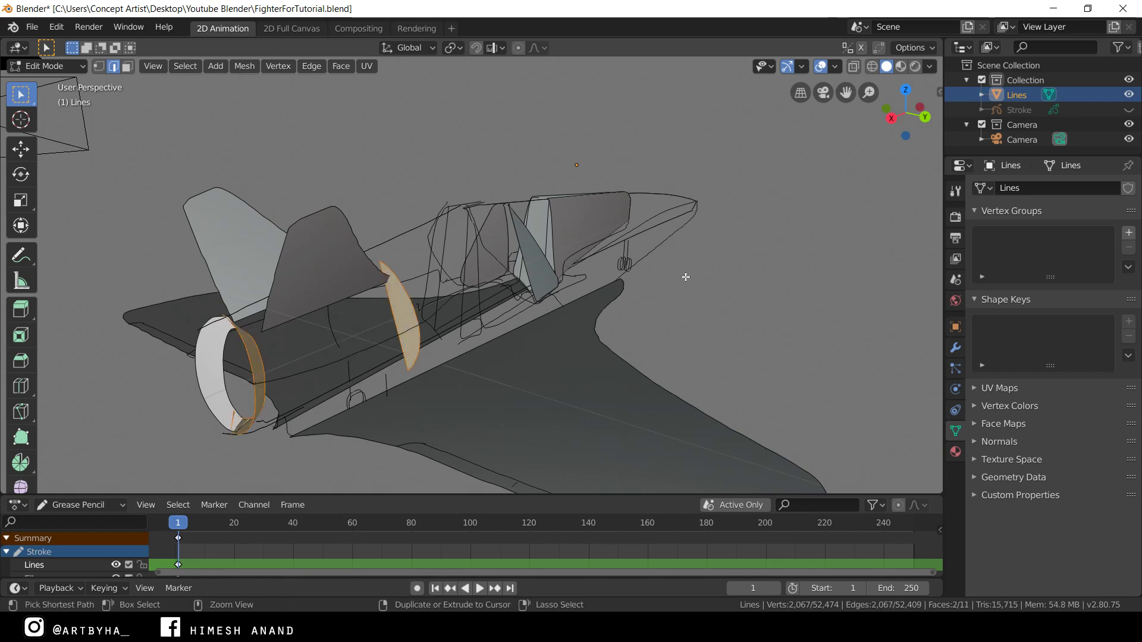
key("alt+a")
- Return to Object Mode and deselect the Lines mesh
middle_click_drag(805, 245, 345, 179)
scroll(793, 214, "down", 5)
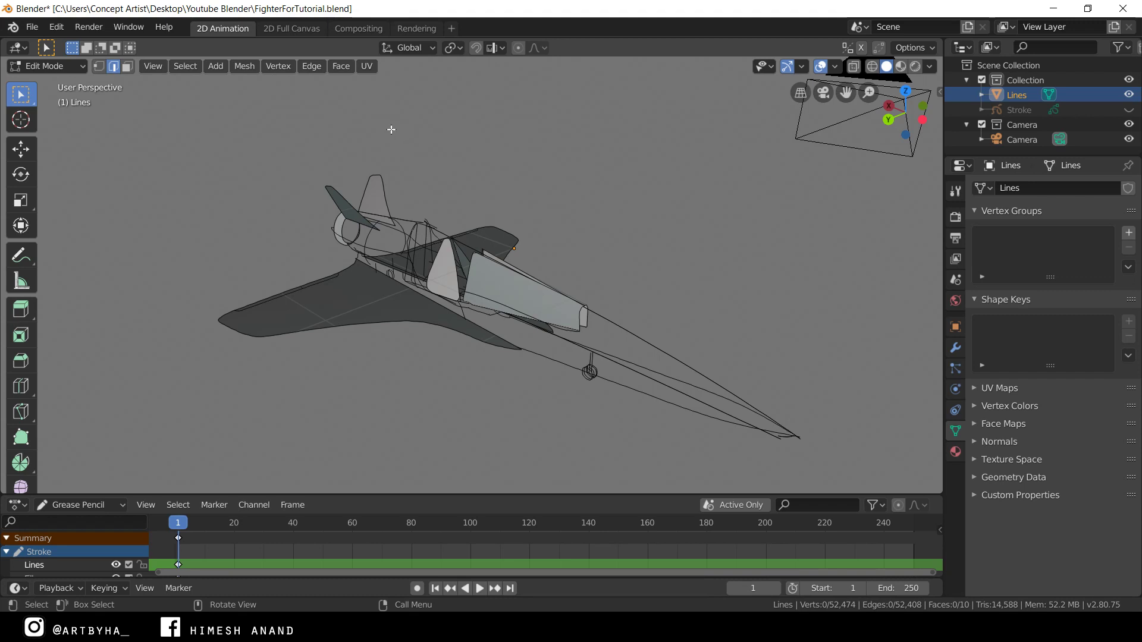
key("Tab")
left_click(669, 230)
middle_click_drag(581, 250, 678, 202)
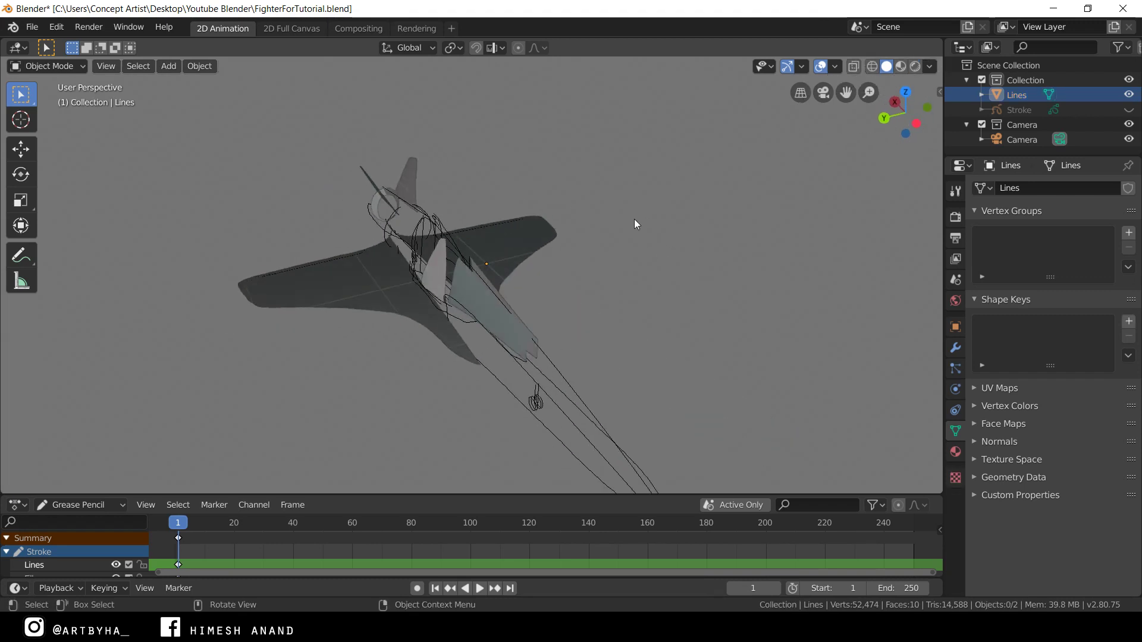
- Add a plane mesh to the scene
left_click_drag(869, 93, 720, 196)
middle_click_drag(857, 104, 585, 224)
key("shift+a")
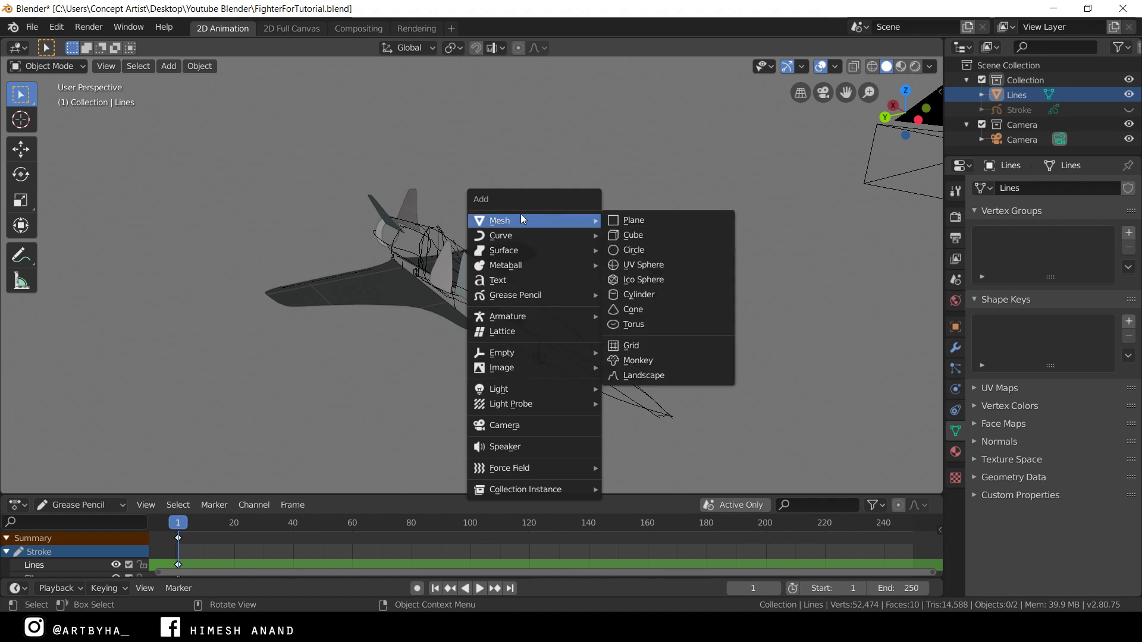
mouse_move(549, 223)
left_click(643, 220)
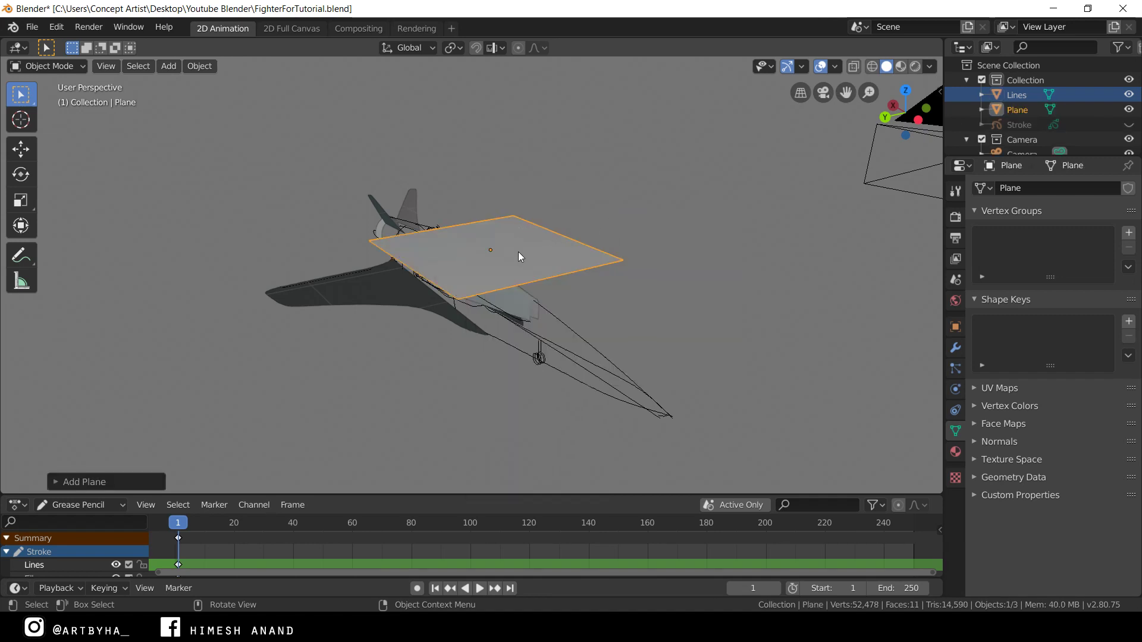
- Scale the new plane by 10 and lower it beneath the fighter as a ground surface
key("s")
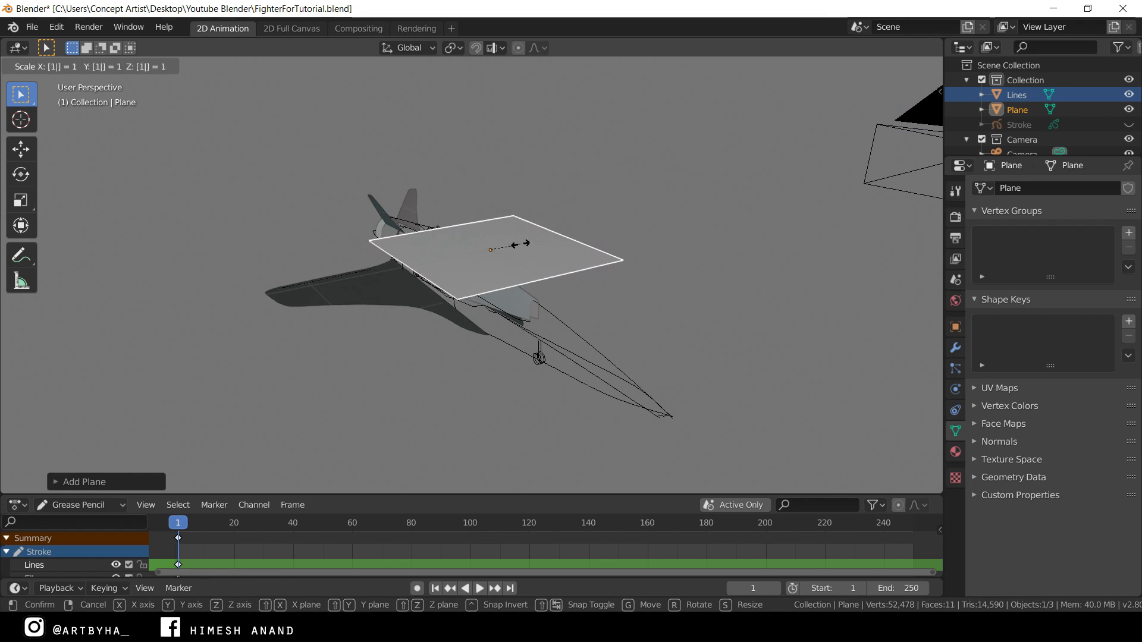
type("10")
key("Return")
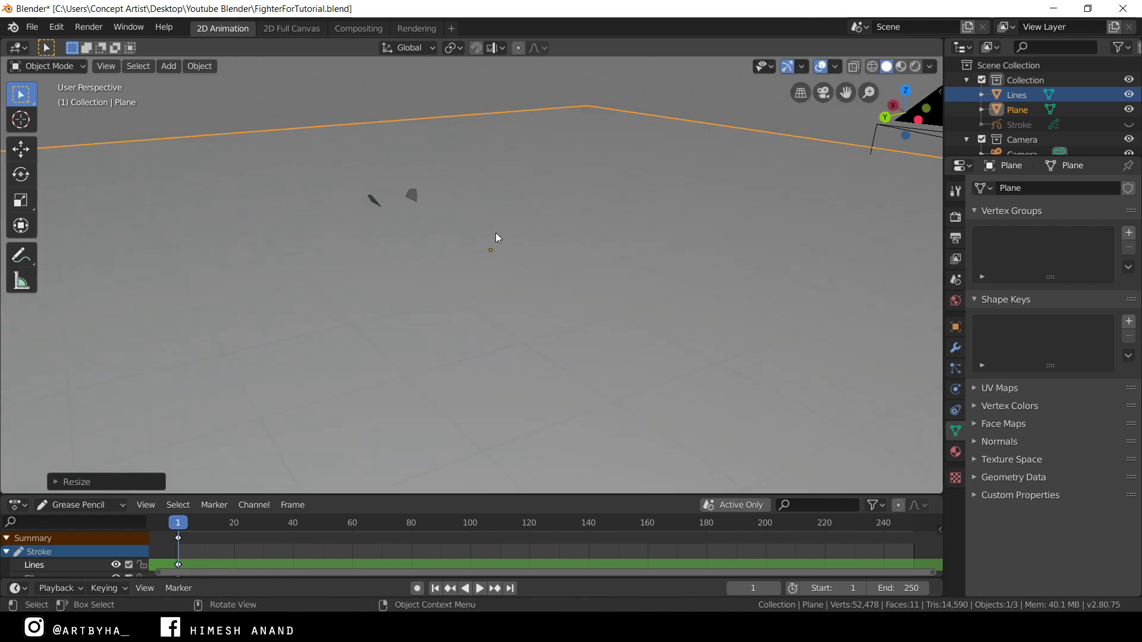
middle_click_drag(492, 244, 316, 213)
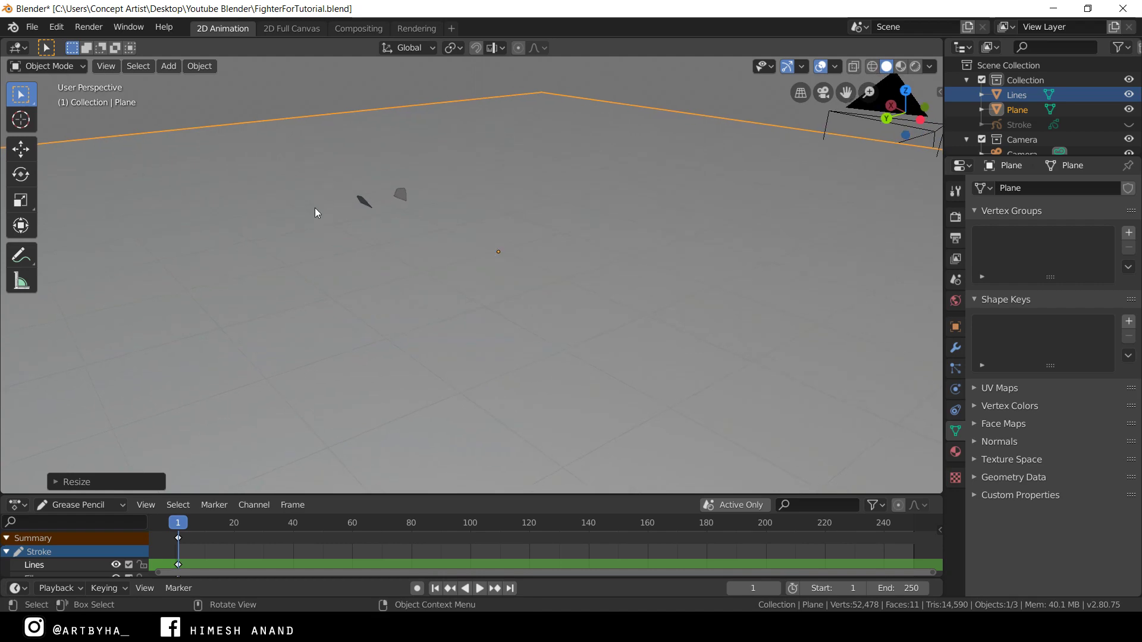
left_click(21, 153)
left_click_drag(506, 203, 503, 282)
middle_click_drag(541, 252, 726, 113)
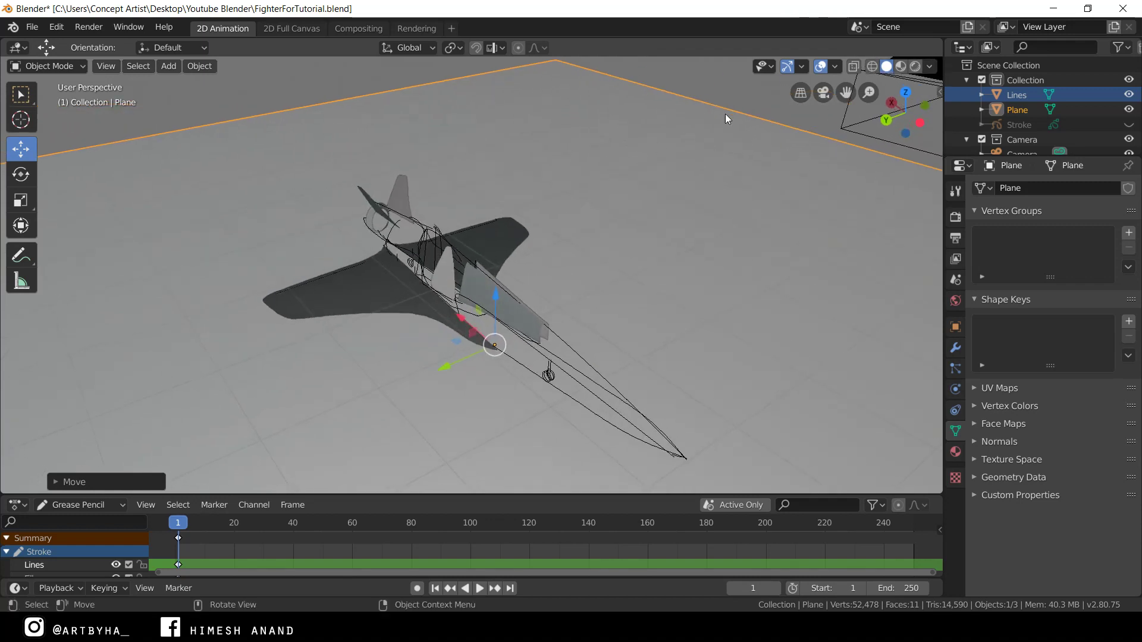
- Darken the world background surface color to a dark grey
left_click(956, 301)
left_click(1092, 291)
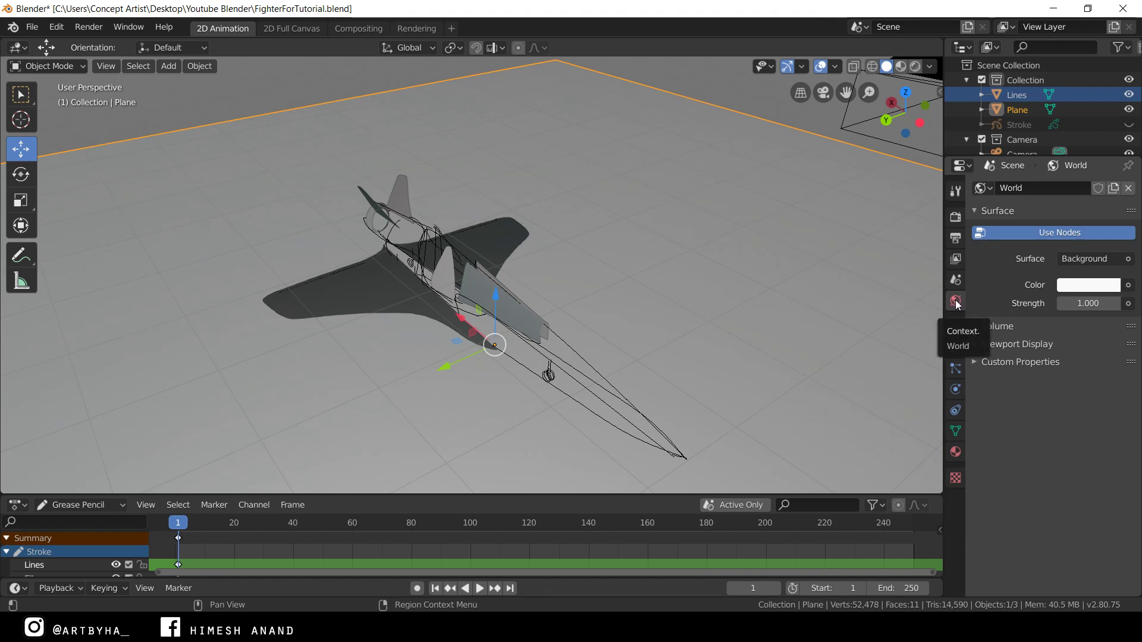
left_click(1076, 291)
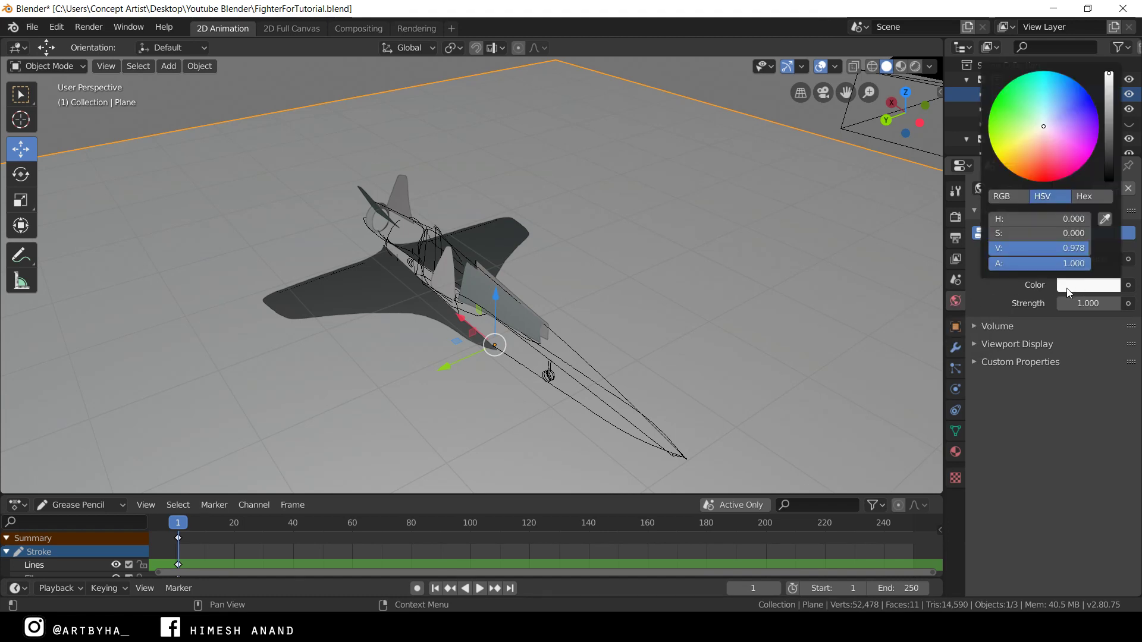
left_click_drag(1111, 90, 1109, 158)
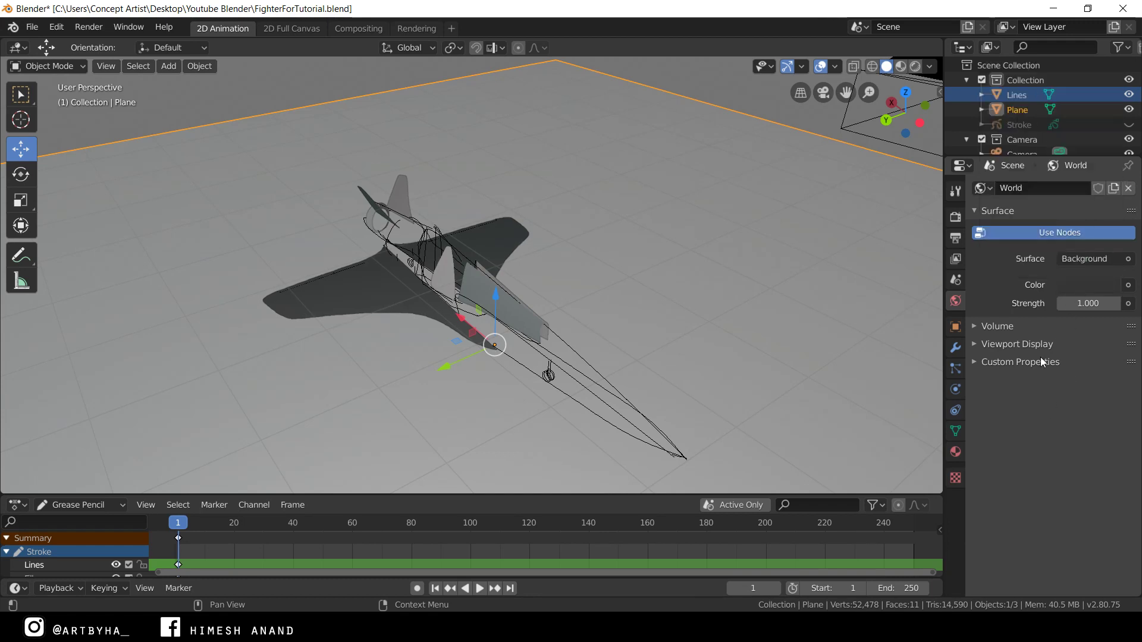
left_click(1090, 288)
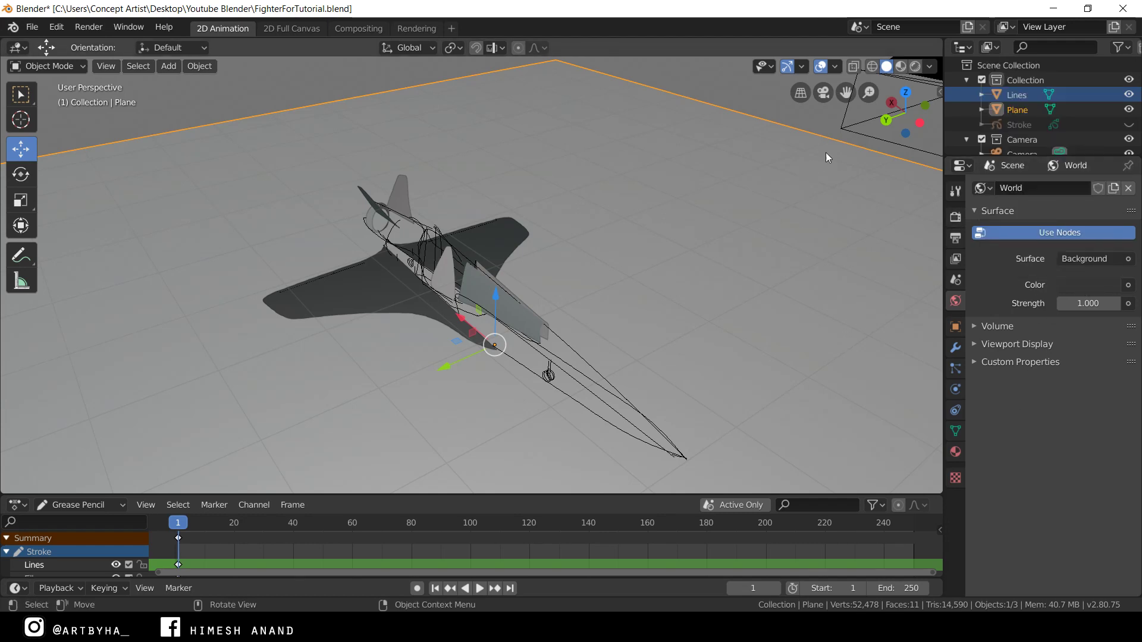
- Deselect the ground plane and add a point light to the scene
middle_click_drag(838, 139, 551, 230)
middle_click_drag(847, 94, 691, 181)
middle_click_drag(683, 228, 666, 153)
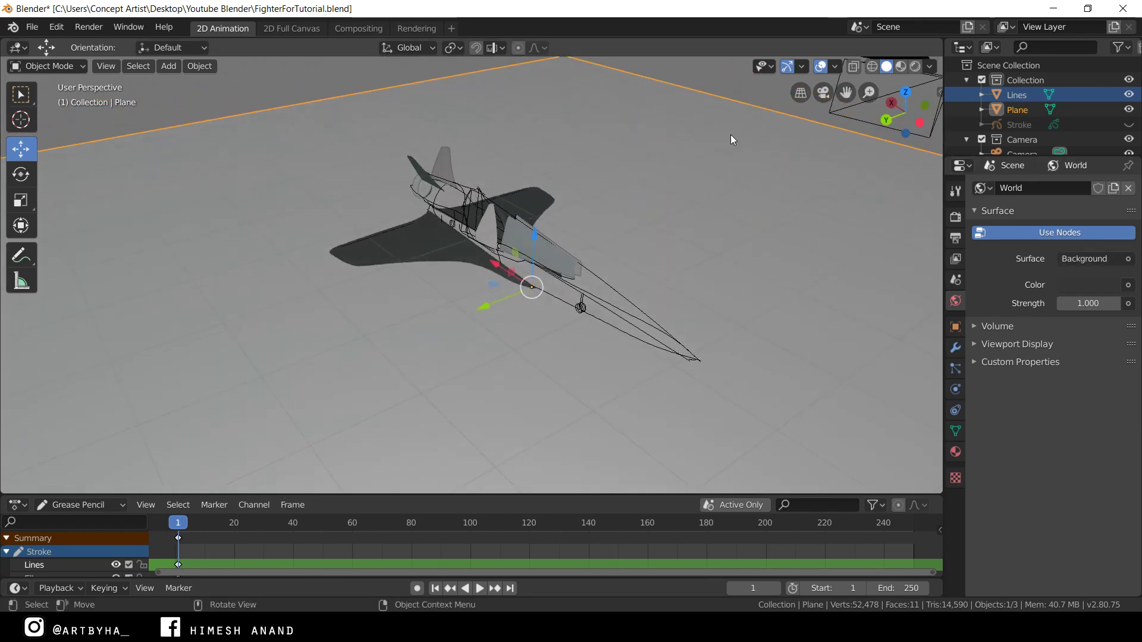
middle_click_drag(687, 106, 549, 192)
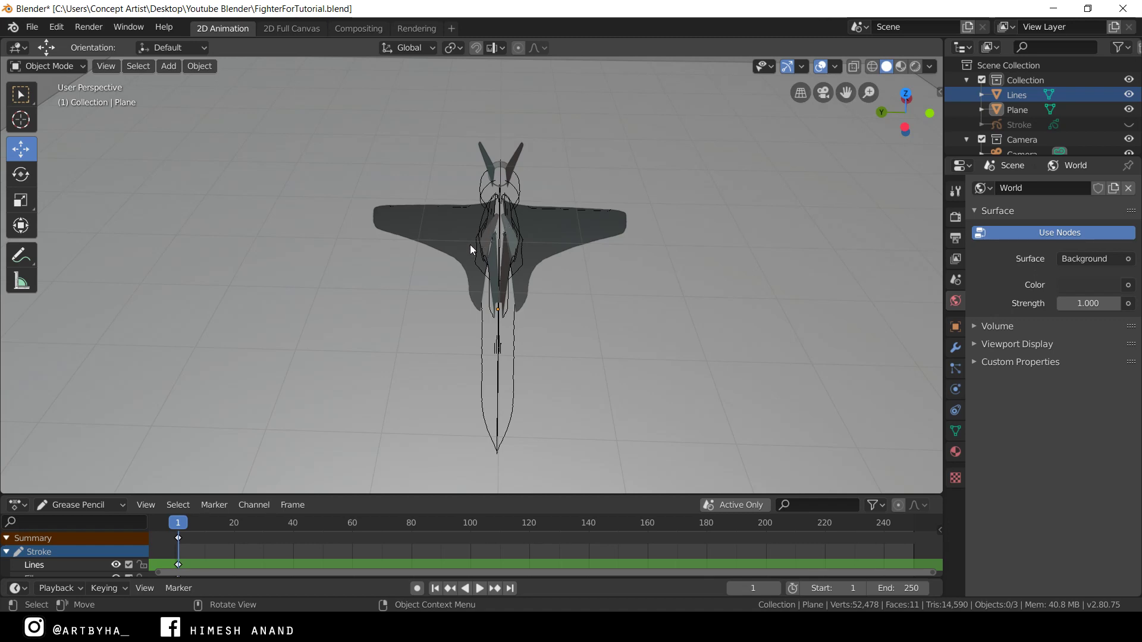
key("shift+a")
mouse_move(462, 415)
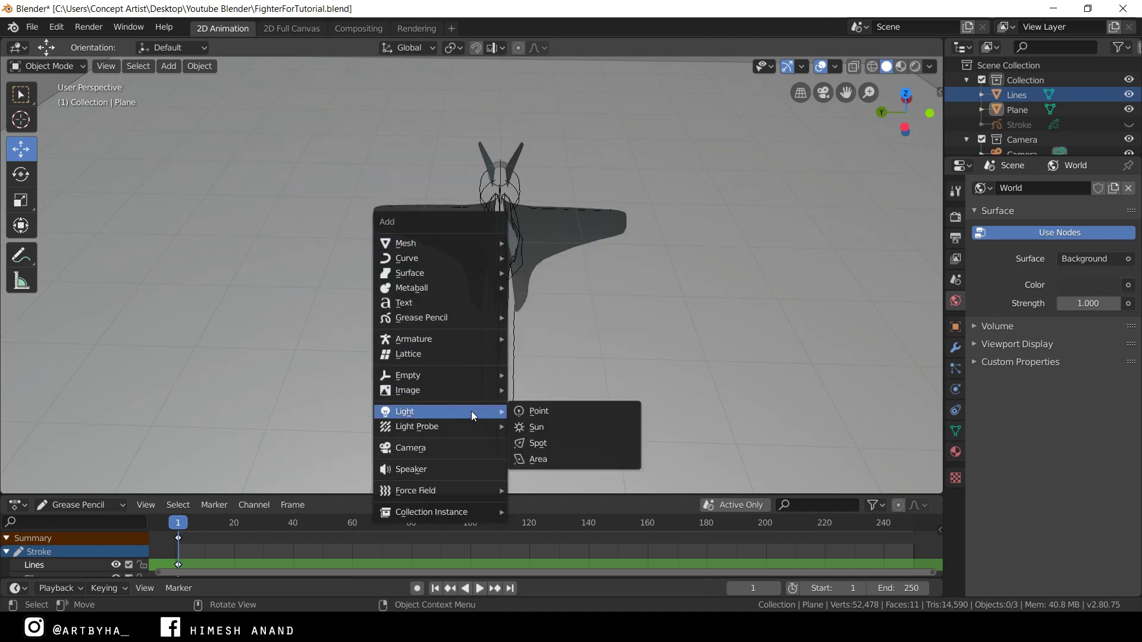
left_click(537, 410)
- Raise the point light along Z above the fighter and shift it along X toward the tail
middle_click_drag(423, 254, 545, 151)
key("g")
key("z")
left_click(544, 107)
key("g")
key("x")
left_click(460, 105)
- Compare the wireframe and solid viewport shading, and end with Rendered shading to show the point light's effect
middle_click_drag(669, 151, 577, 155)
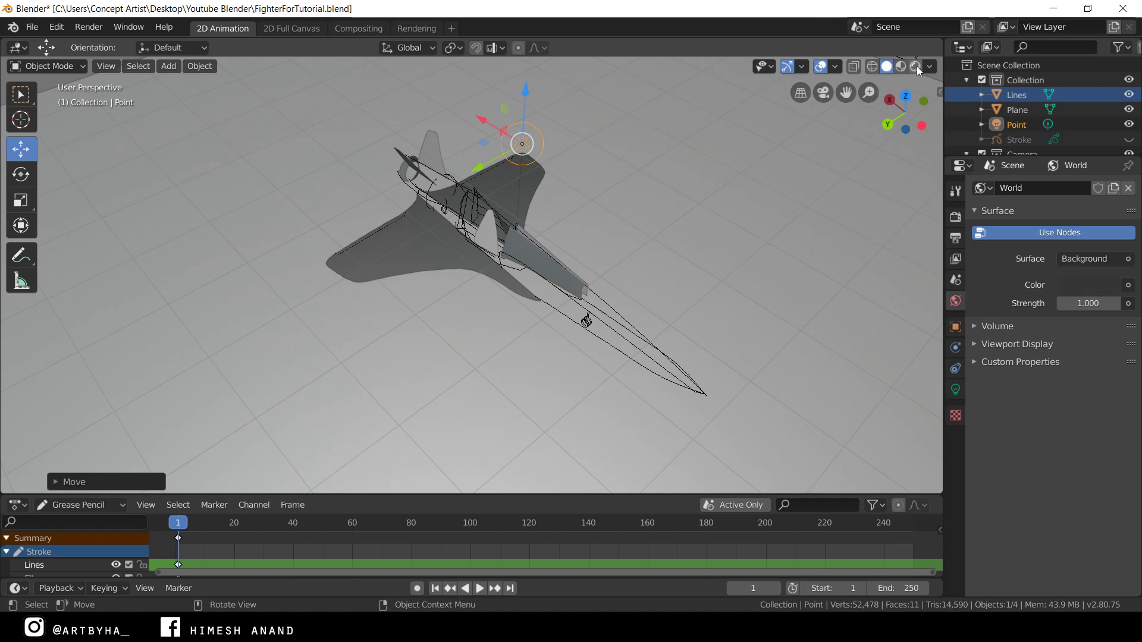
left_click(872, 66)
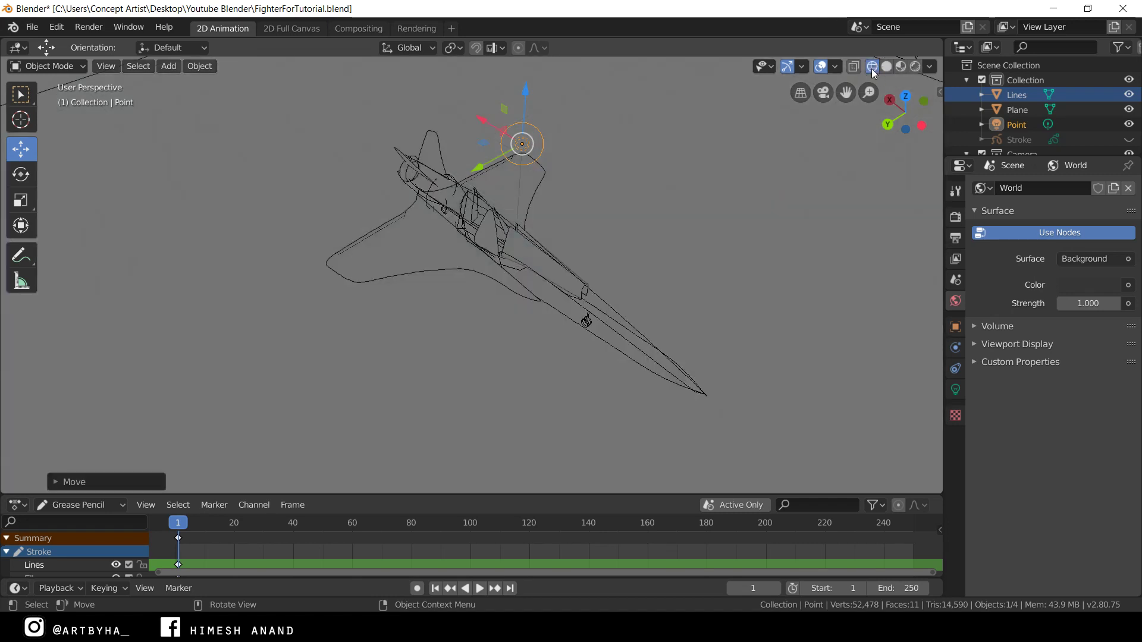
mouse_move(757, 130)
middle_mouse_down()
mouse_move(662, 166)
mouse_move(897, 80)
mouse_move(625, 170)
mouse_move(628, 188)
middle_mouse_up()
left_click(886, 66)
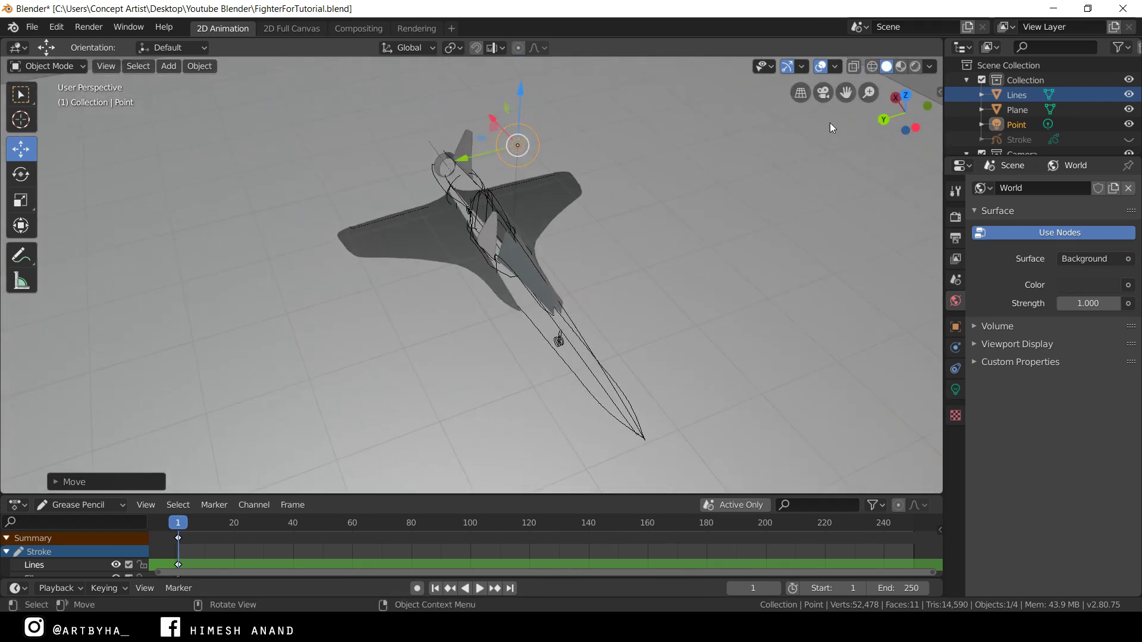
left_click(915, 66)
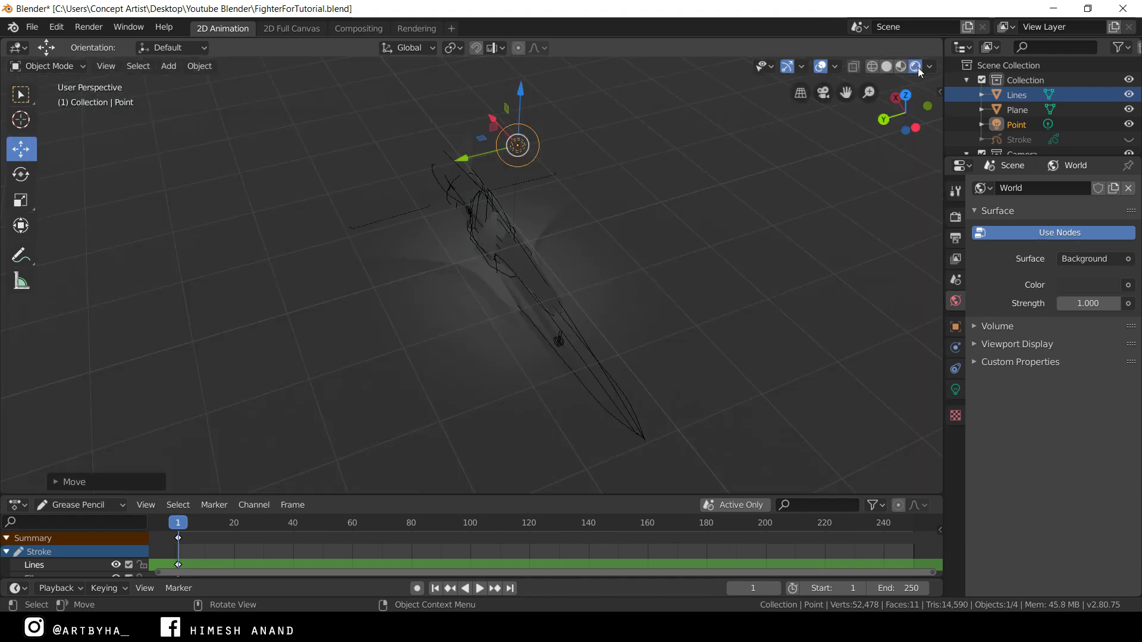
mouse_move(897, 69)
middle_mouse_down()
mouse_move(714, 168)
mouse_move(853, 137)
middle_mouse_up()
middle_click_drag(868, 93, 831, 139)
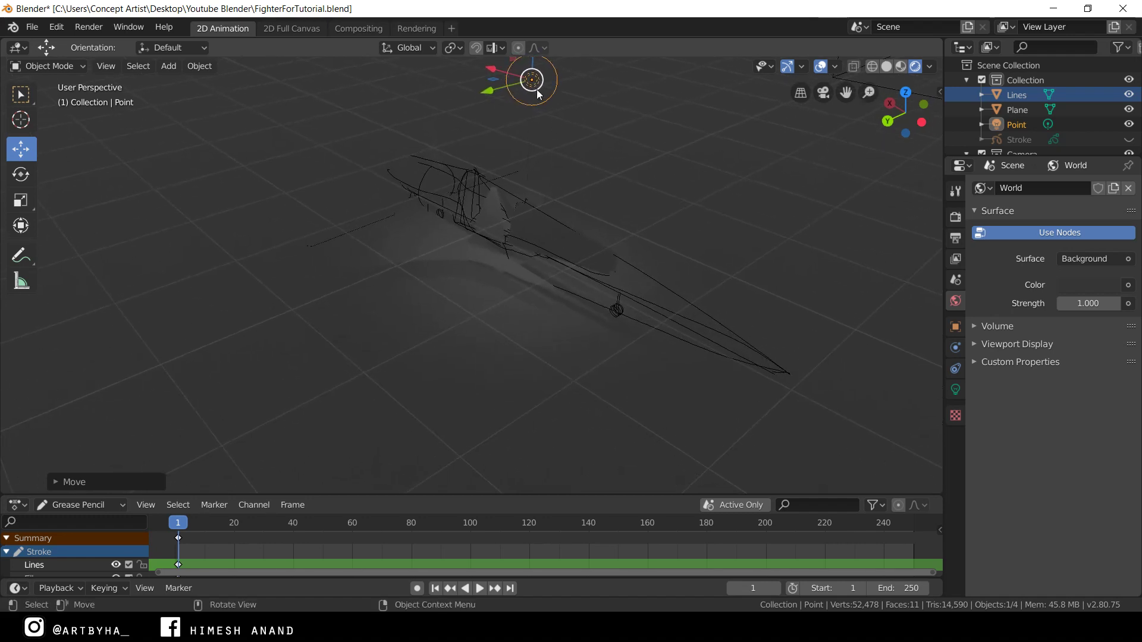
- Set the point light's power to 200 W
left_click(955, 390)
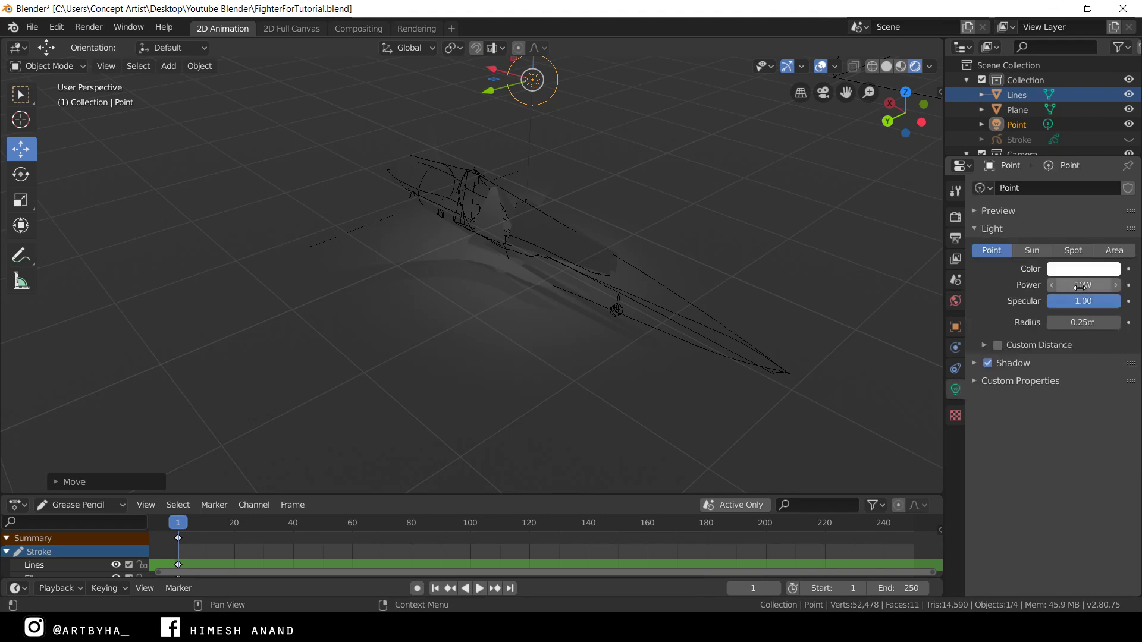
left_click(1078, 286)
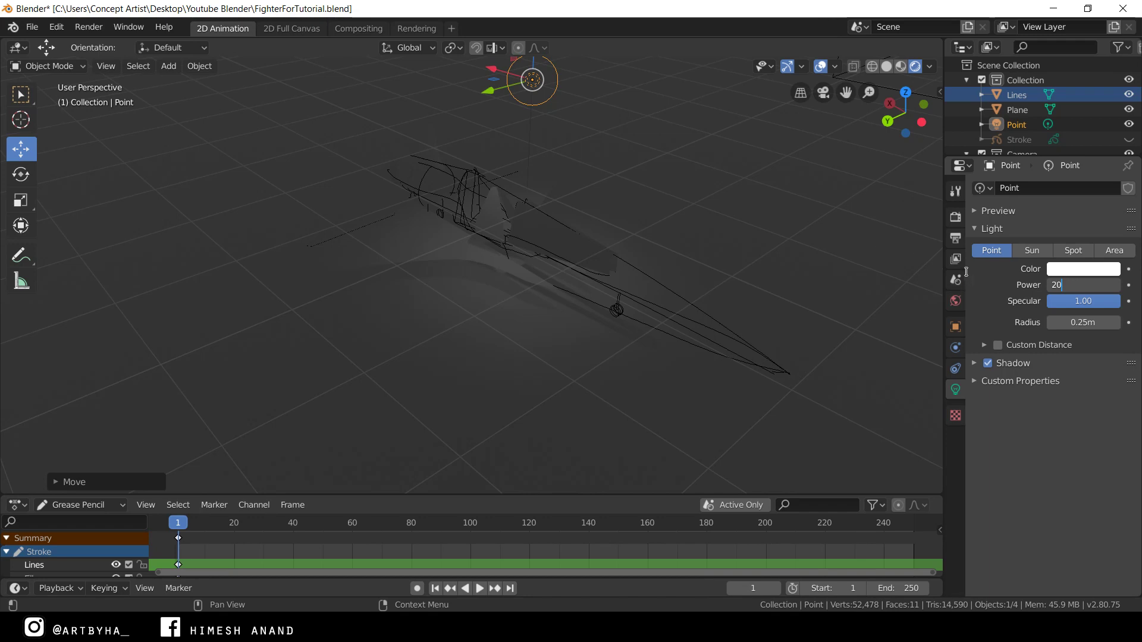
key("Return")
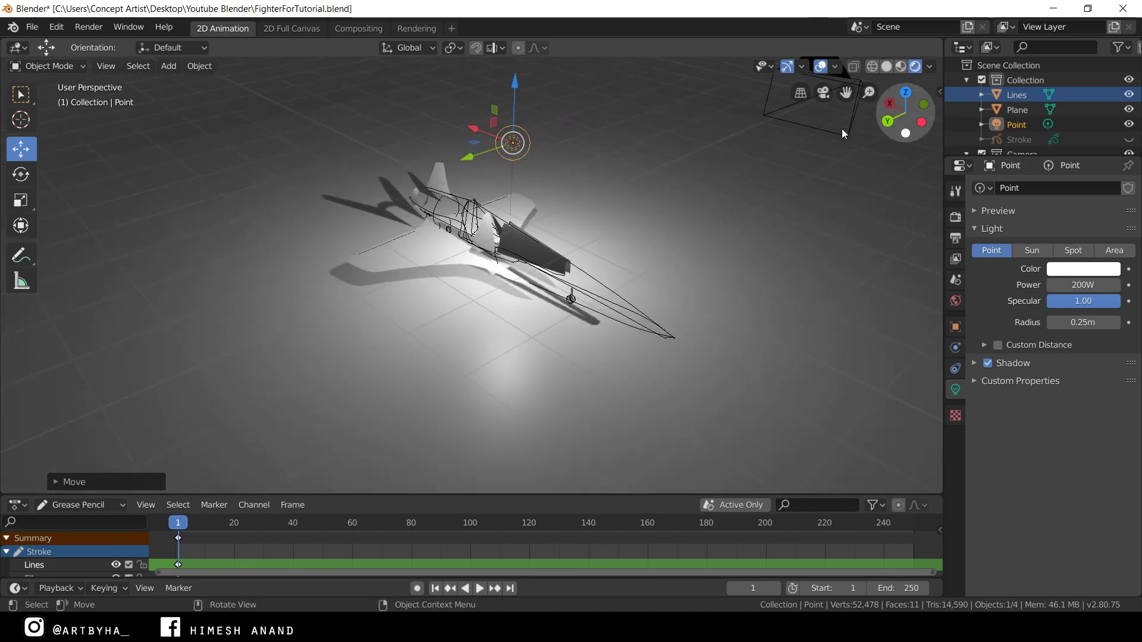
- Fine-tune the point light's height along Z and move it slightly along X toward the tail
left_click_drag(901, 116, 476, 131)
key("g")
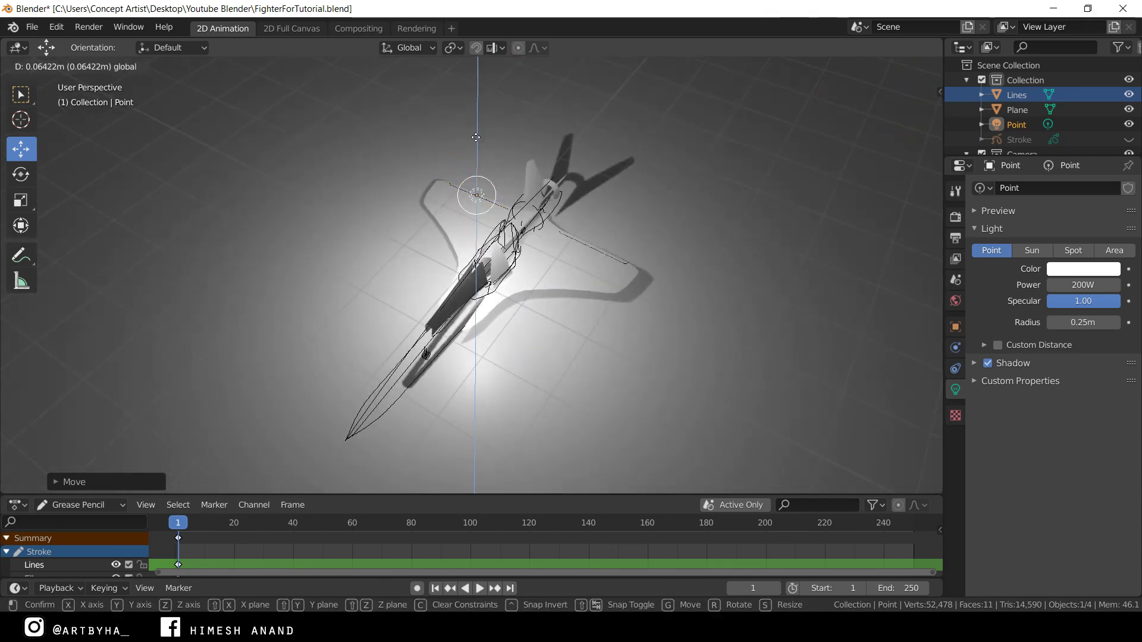
key("z")
left_click(476, 133)
middle_click_drag(476, 134, 541, 157)
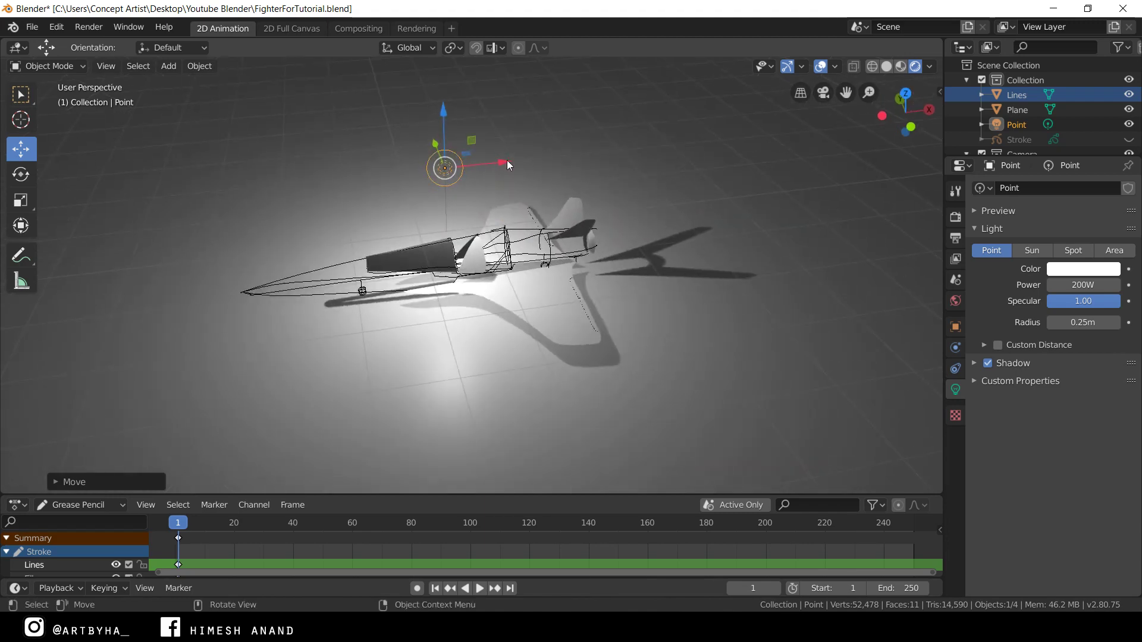
key("g")
key("x")
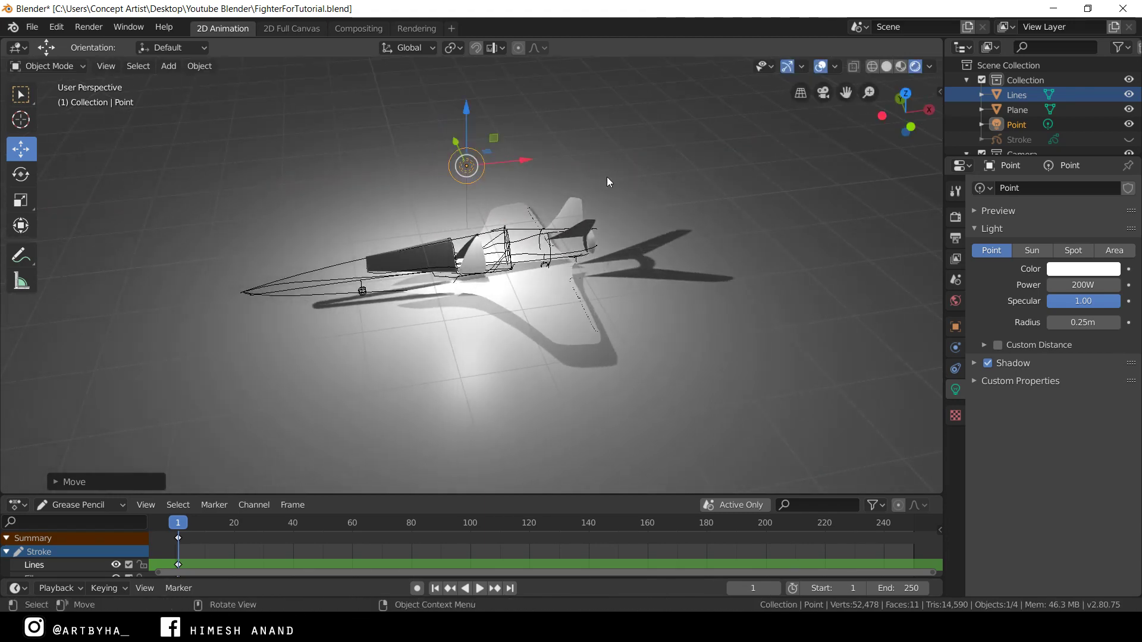
- Enable Ambient Occlusion, Bloom, Screen Space Reflections and Soft Shadows for the Eevee render
middle_click_drag(614, 182, 731, 150)
middle_click_drag(856, 101, 623, 179)
left_click(956, 219)
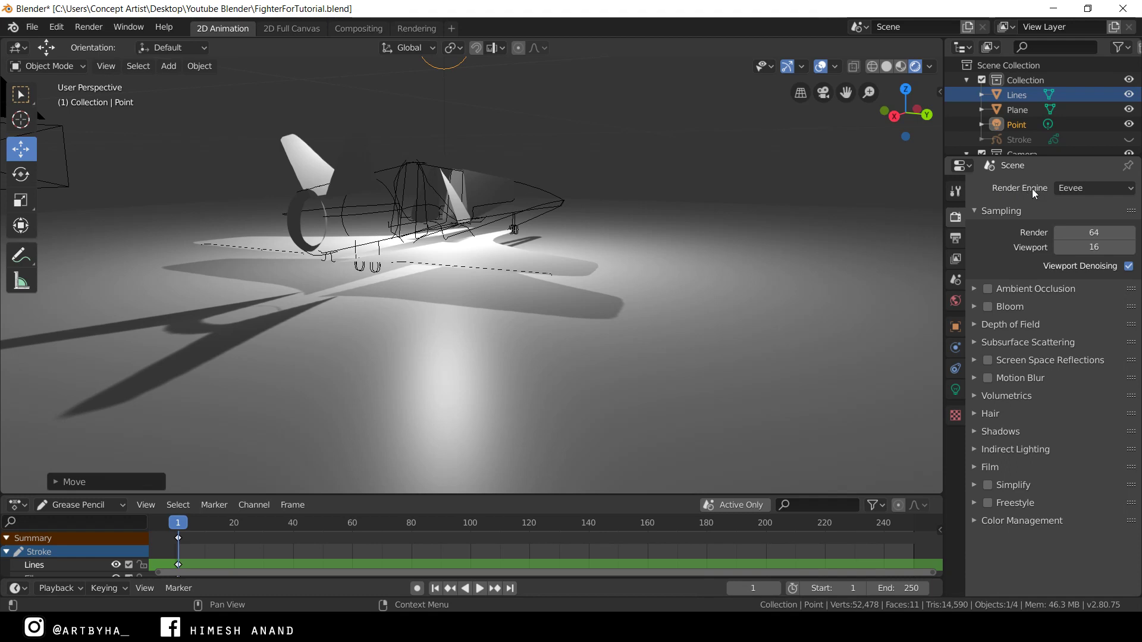
left_click(987, 307)
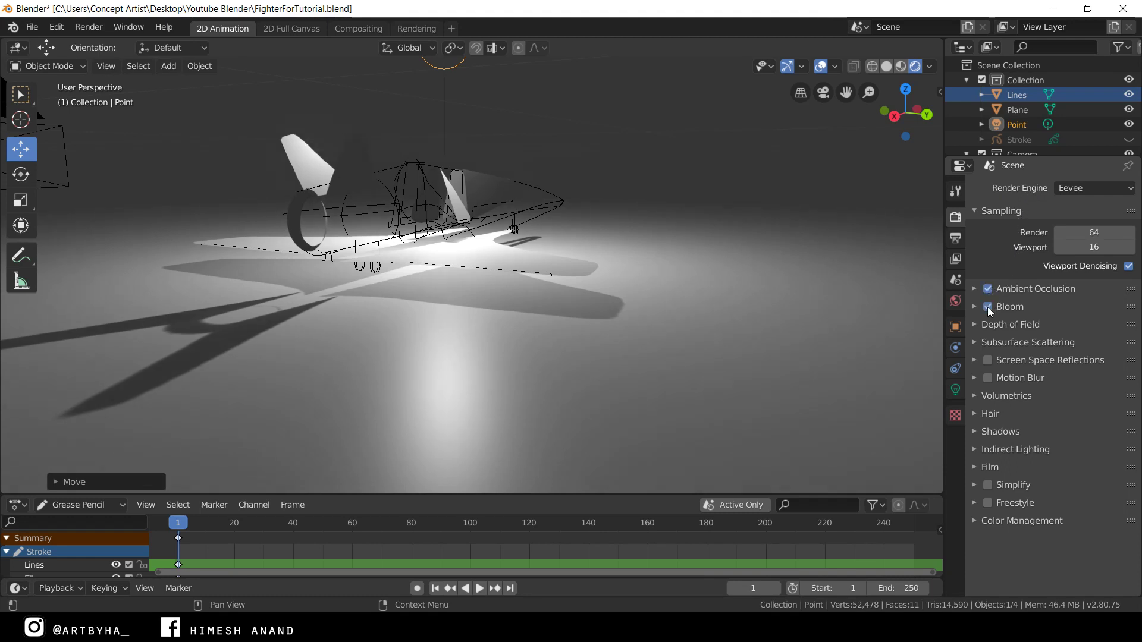
left_click(988, 360)
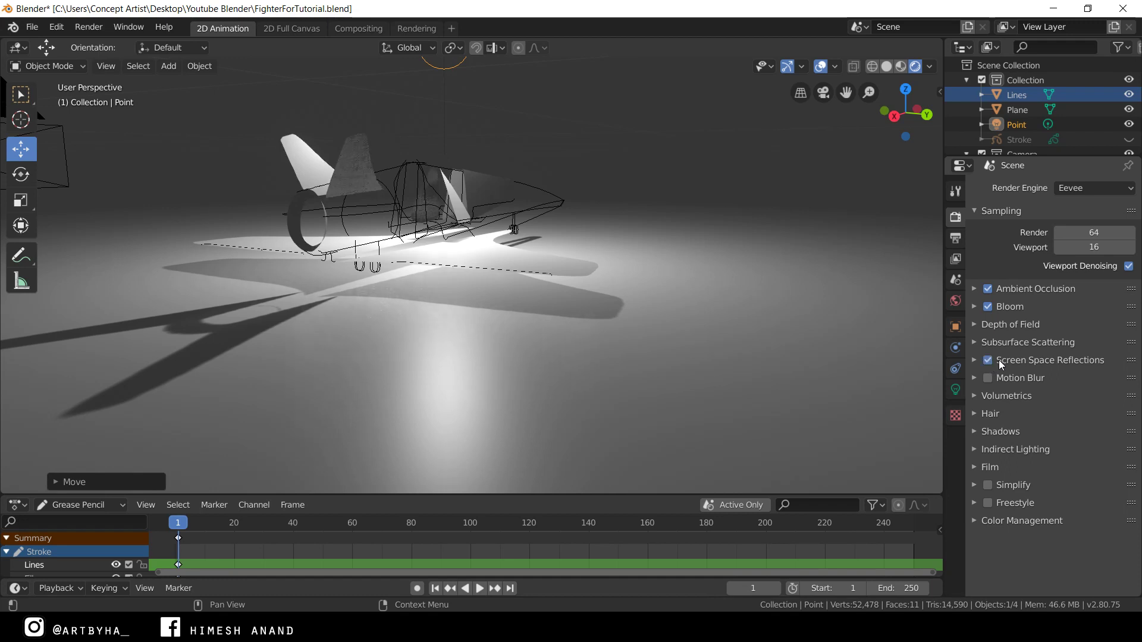
left_click(988, 432)
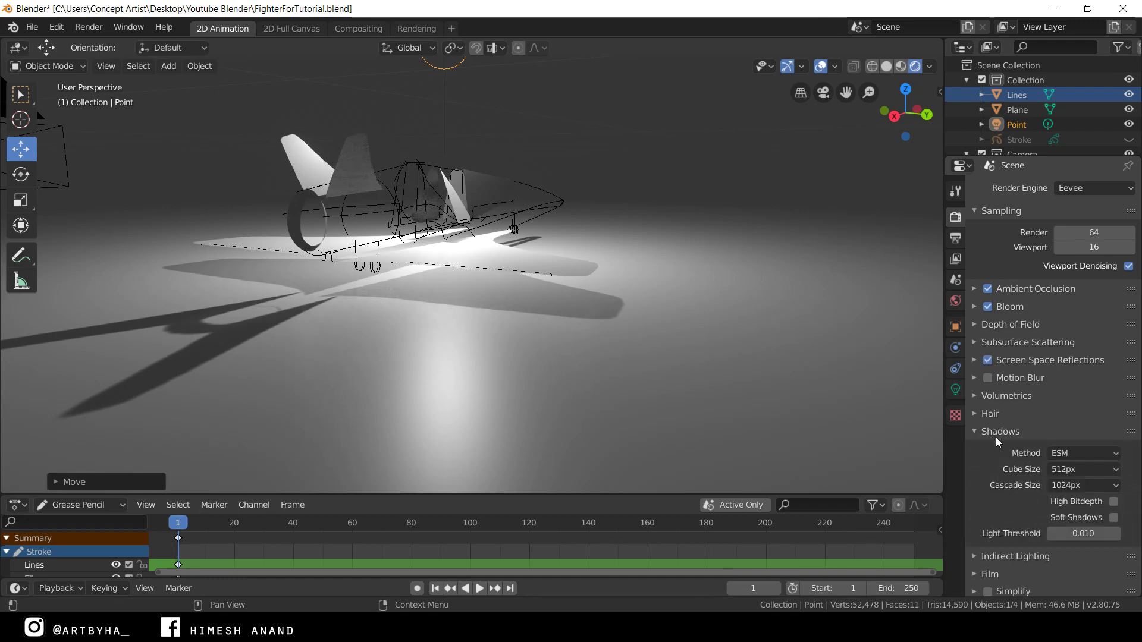
left_click(1113, 518)
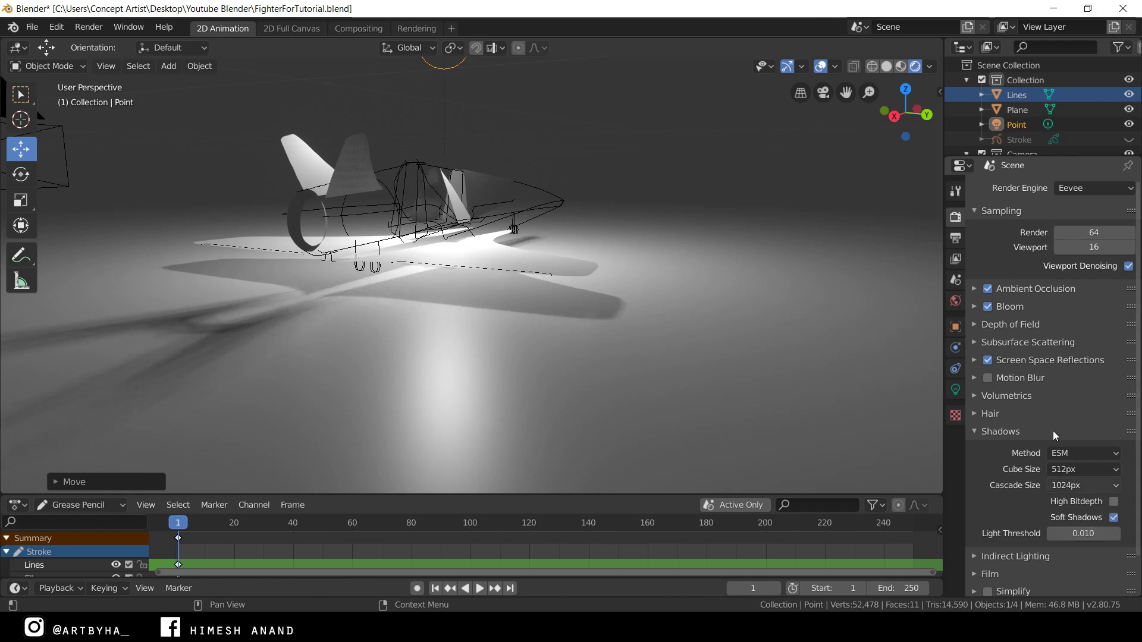
- Deselect the point light and add a cube mesh to the scene
middle_click_drag(822, 158, 863, 155)
left_click(736, 173)
middle_click_drag(736, 173, 590, 175)
mouse_move(866, 94)
middle_mouse_down()
mouse_move(601, 184)
mouse_move(854, 97)
middle_mouse_up()
left_click_drag(853, 97, 770, 107)
middle_click_drag(770, 107, 592, 203)
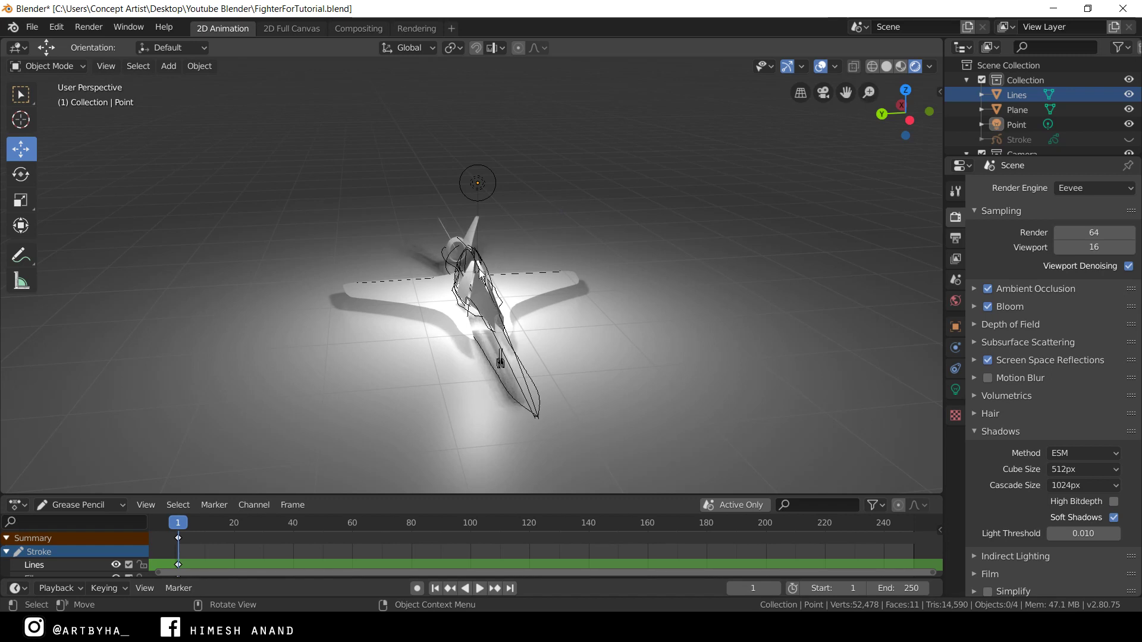
key("shift+a")
mouse_move(505, 102)
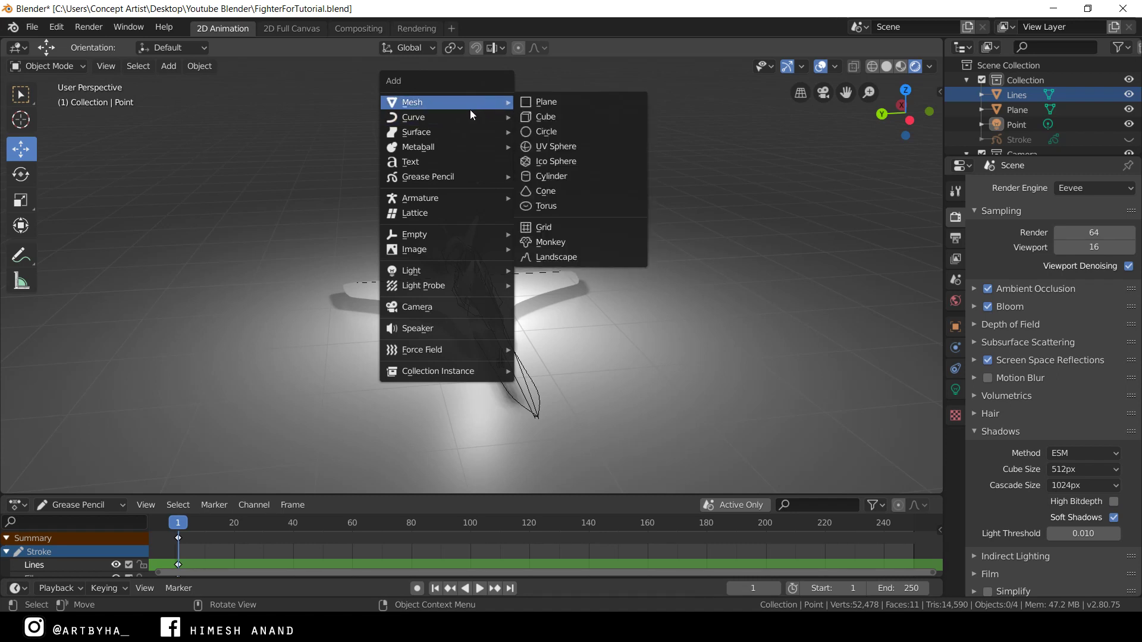
left_click(548, 119)
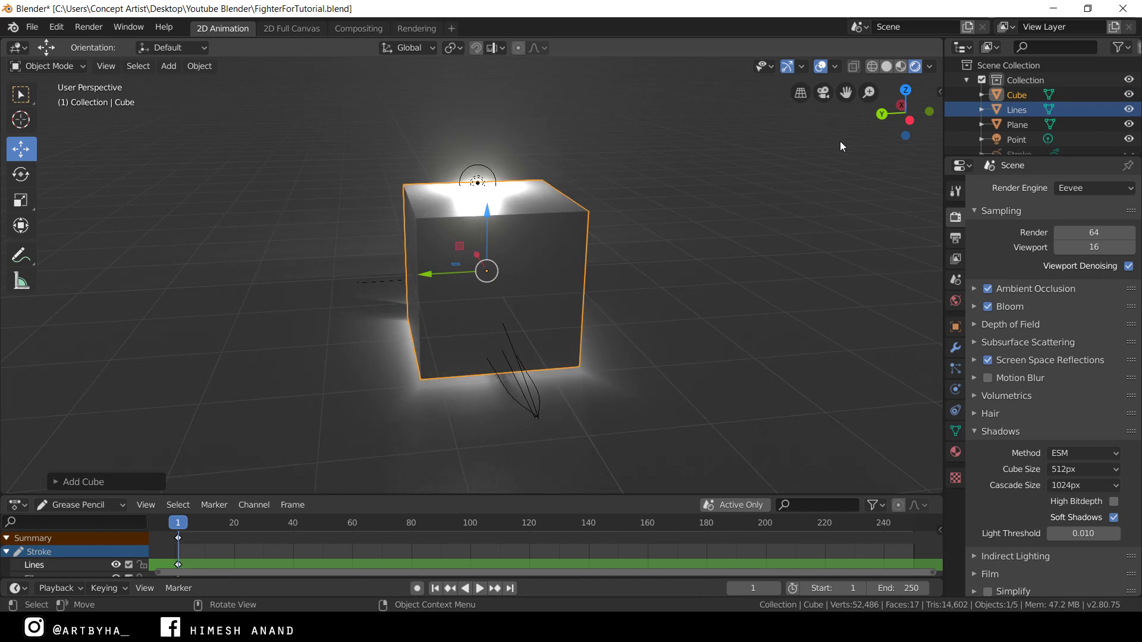
- Scale the cube up until it encloses the fighter, point light and camera, and check the lit scene from inside
scroll(865, 214, "down", 3)
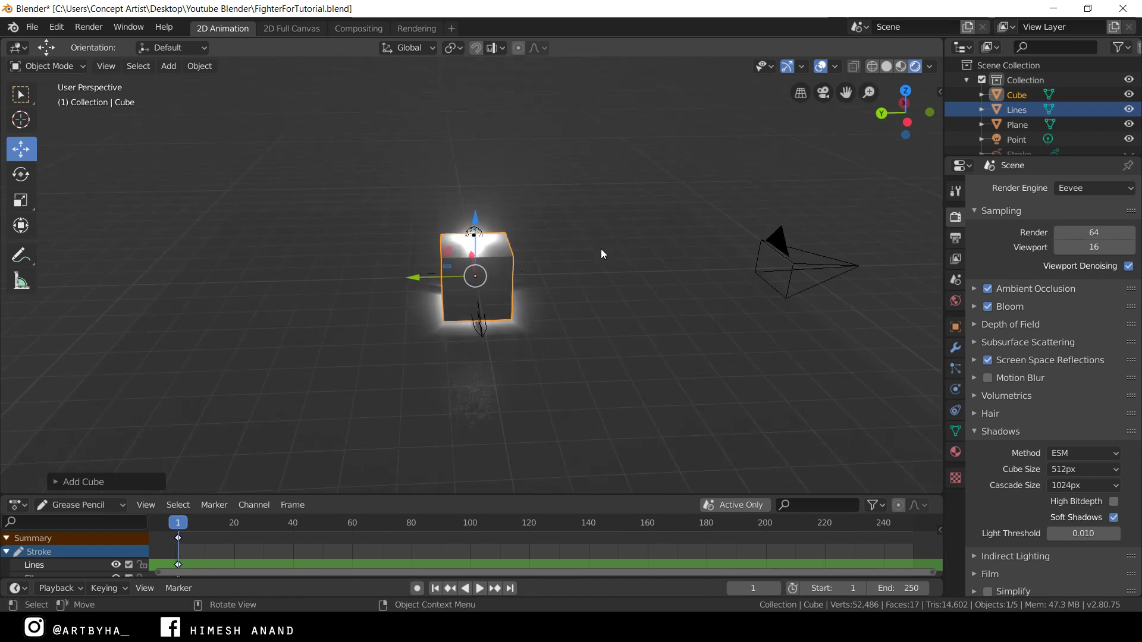
key("s")
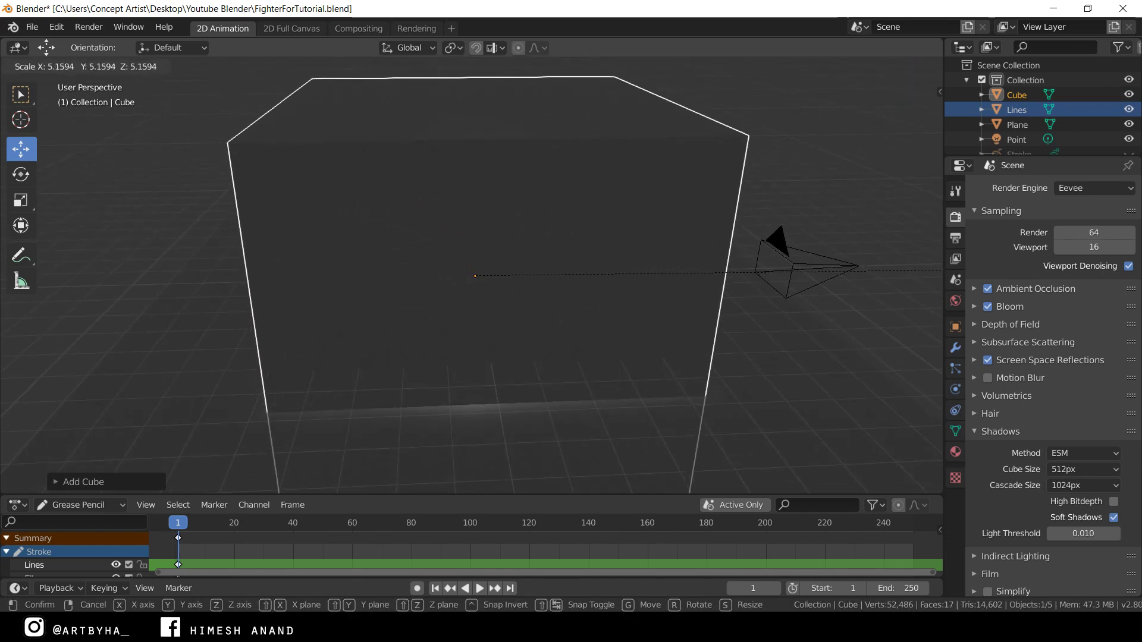
left_click(768, 284)
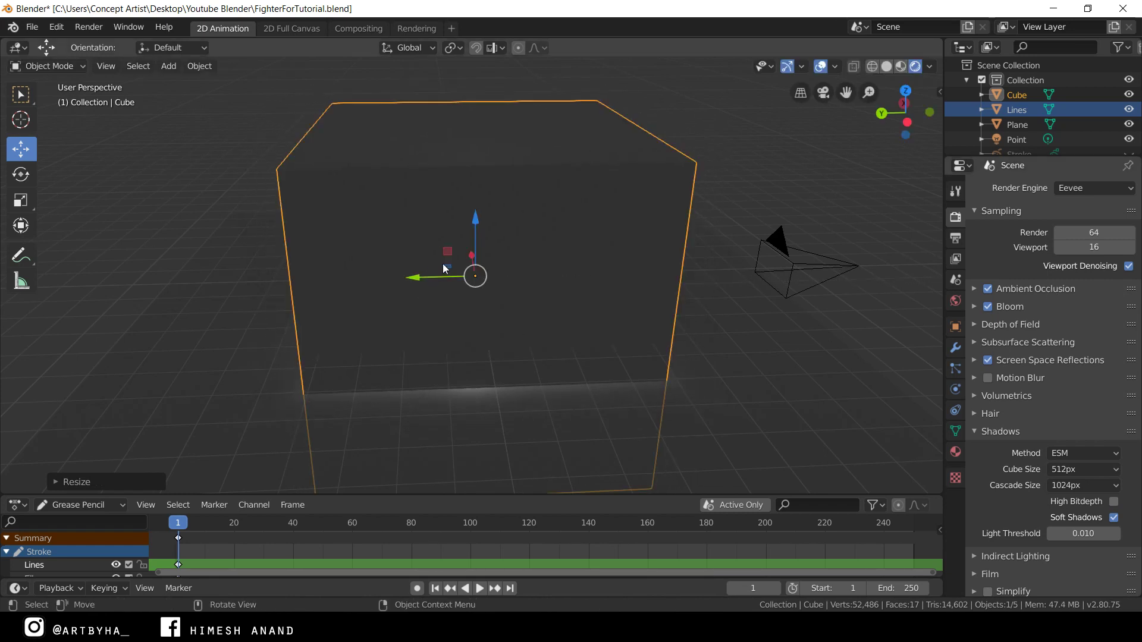
key("s")
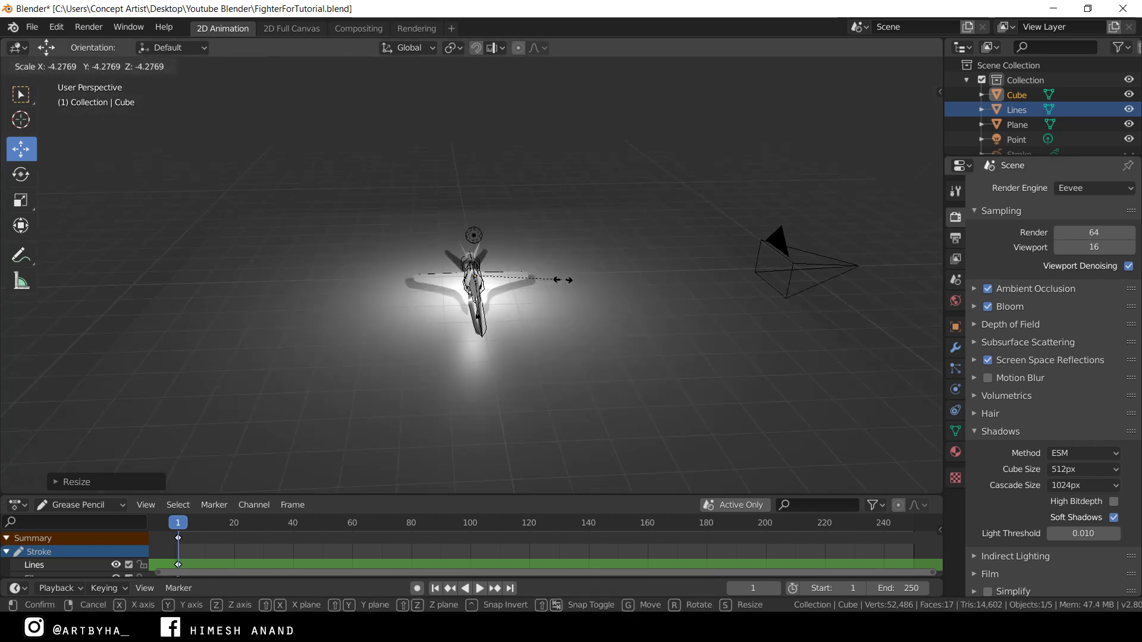
left_click(699, 259)
mouse_move(700, 255)
middle_mouse_down()
mouse_move(793, 232)
mouse_move(702, 247)
mouse_move(591, 220)
mouse_move(581, 240)
mouse_move(708, 241)
middle_mouse_up()
middle_click_drag(857, 116, 757, 164)
middle_click_drag(868, 95, 821, 107)
middle_click_drag(658, 205, 577, 219)
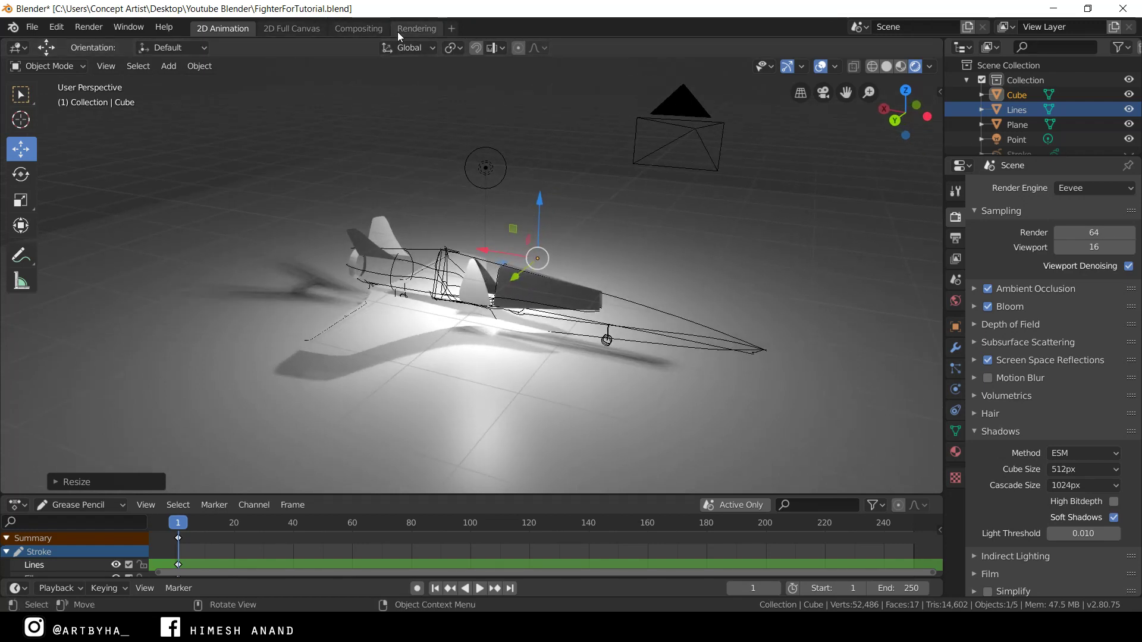
- Add a Shading workspace from the General set and switch its 3D view to rendered shading
left_click(452, 27)
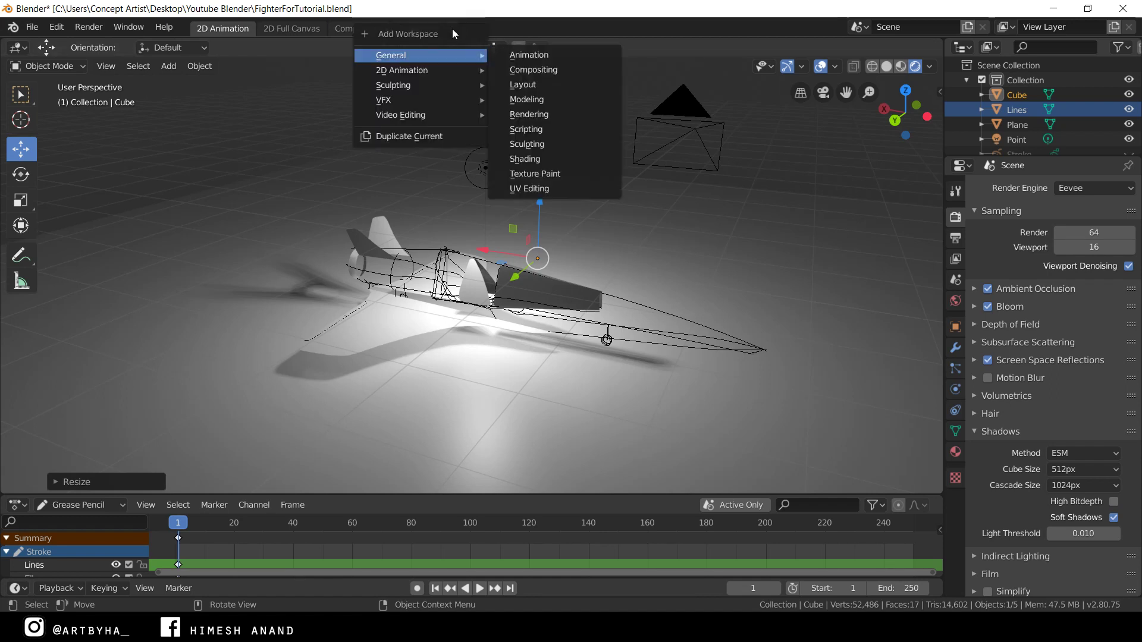
mouse_move(410, 55)
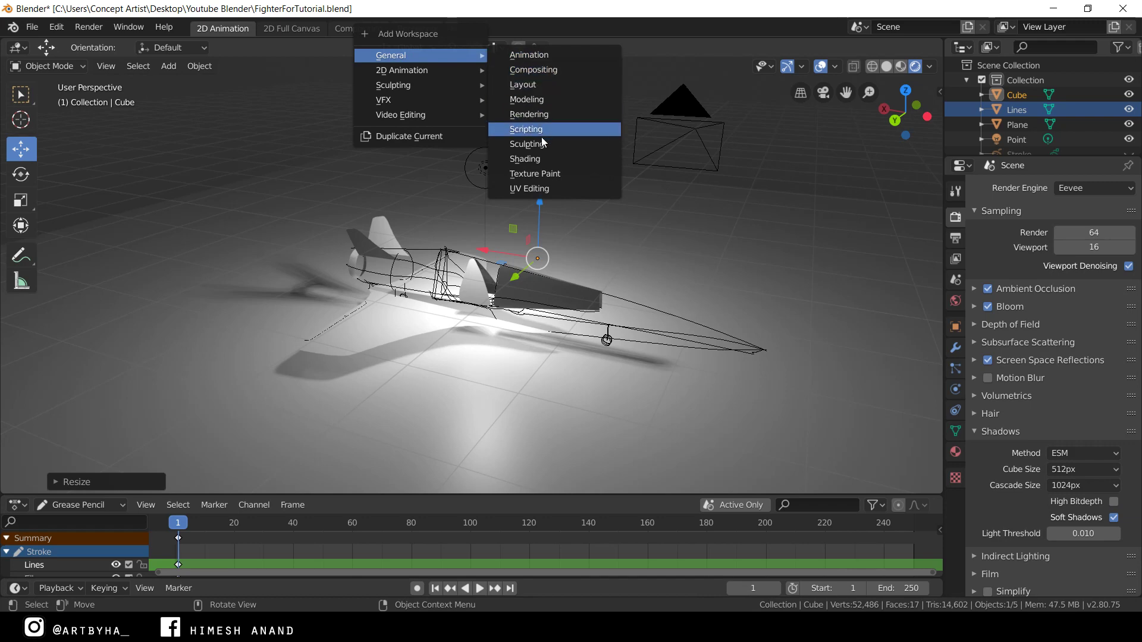
left_click(551, 158)
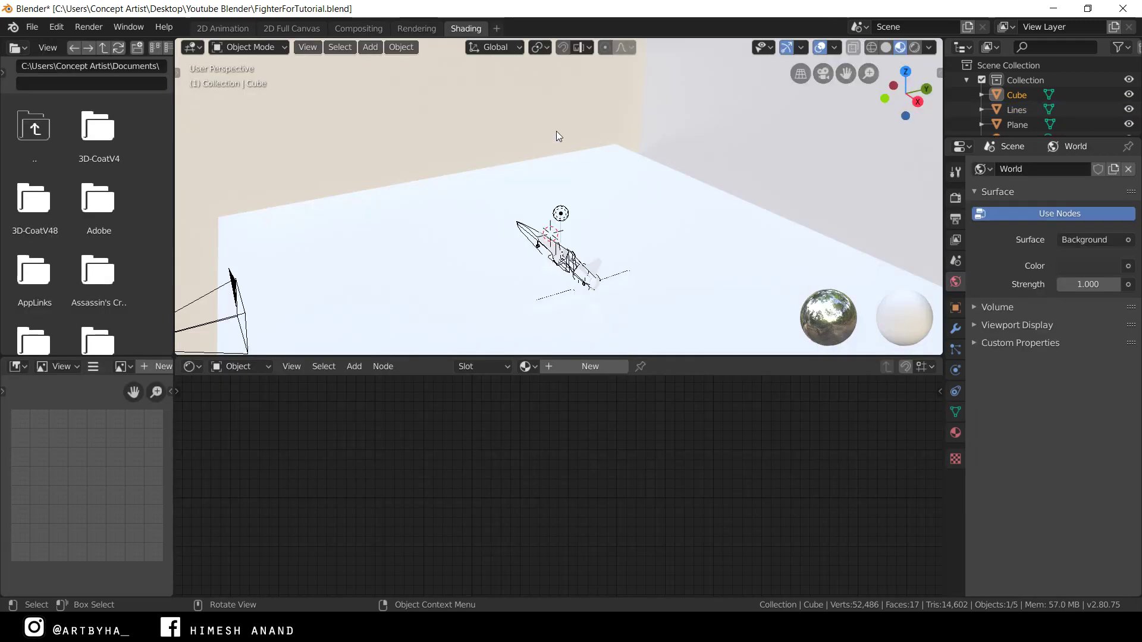
mouse_move(576, 130)
middle_mouse_down()
mouse_move(668, 163)
mouse_move(719, 160)
mouse_move(703, 206)
mouse_move(730, 198)
mouse_move(770, 143)
middle_mouse_up()
left_click(914, 48)
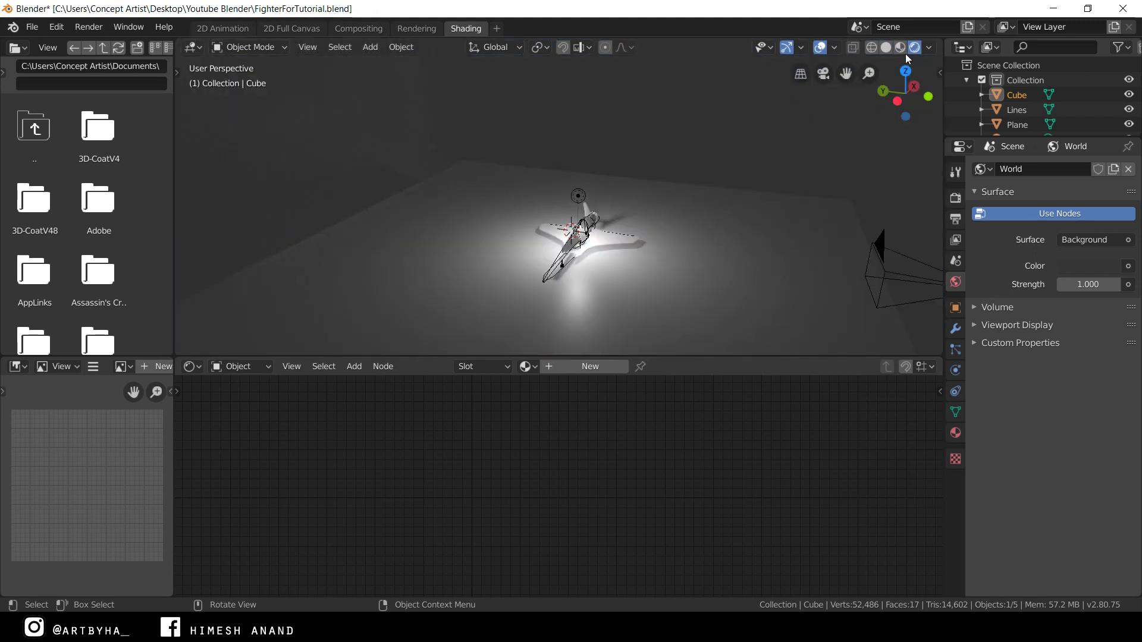
- Create a new material for the cube and space its Principled BSDF and Material Output nodes further apart
mouse_move(702, 178)
middle_mouse_down()
mouse_move(633, 191)
mouse_move(865, 64)
middle_mouse_up()
scroll(866, 64, "up", 2)
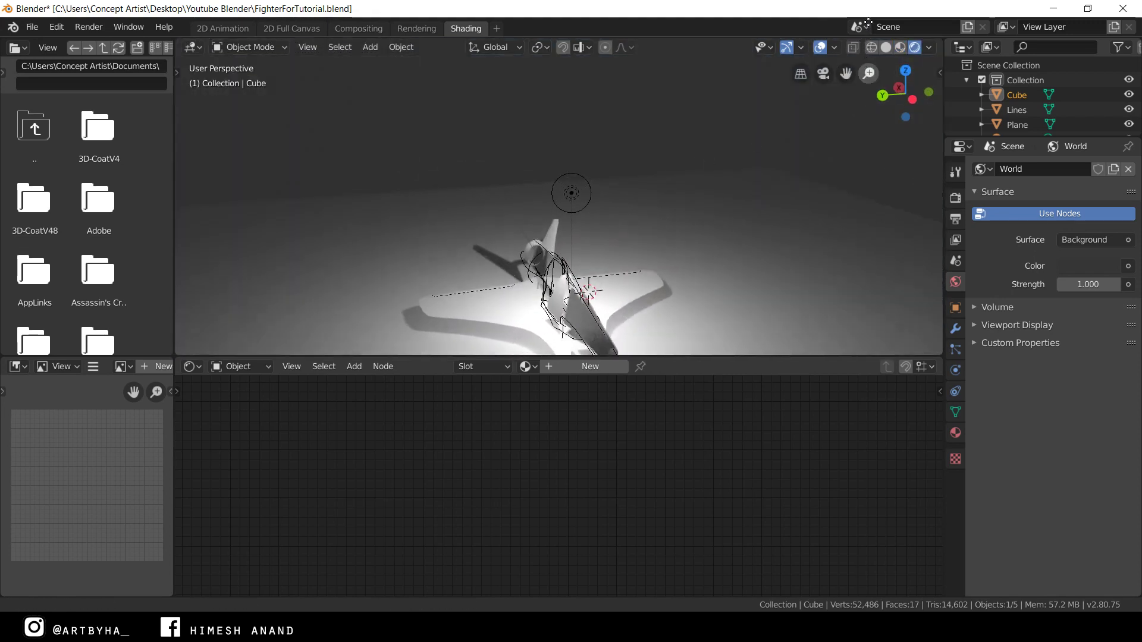
scroll(846, 71, "up", 1)
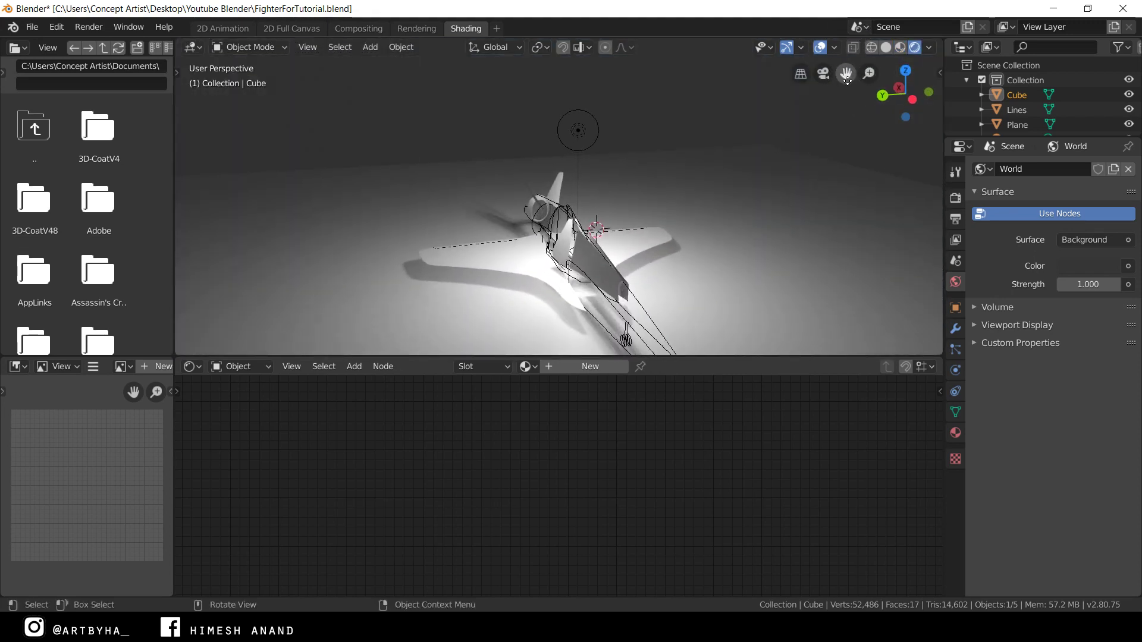
left_click_drag(846, 73, 841, 50)
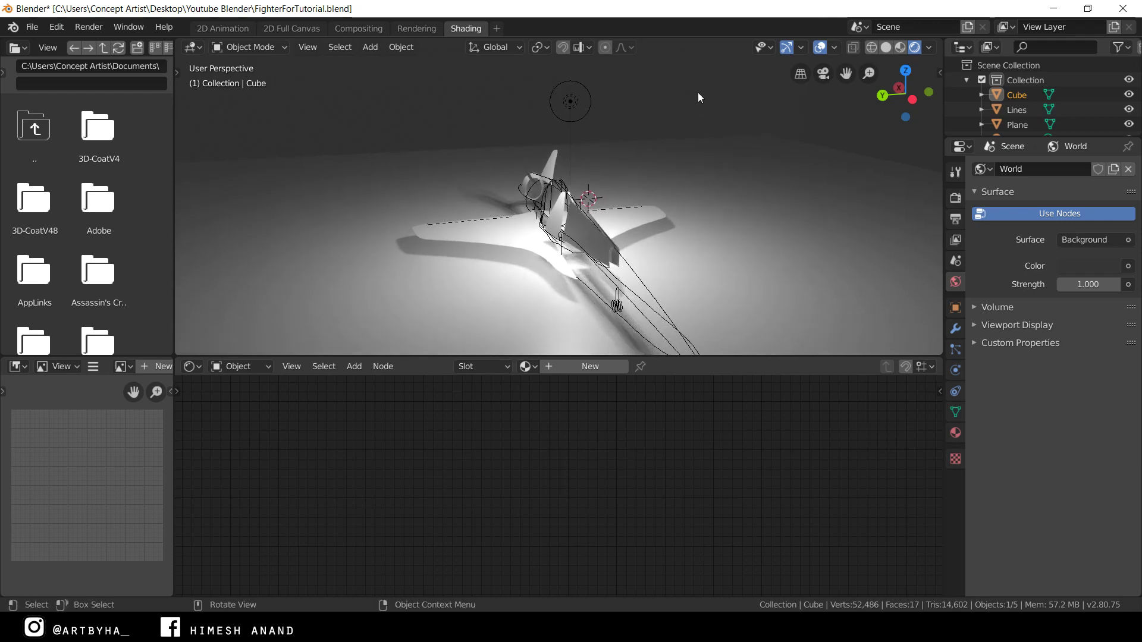
middle_click_drag(721, 105, 437, 60)
middle_click_drag(359, 133, 854, 85)
scroll(862, 107, "down", 2)
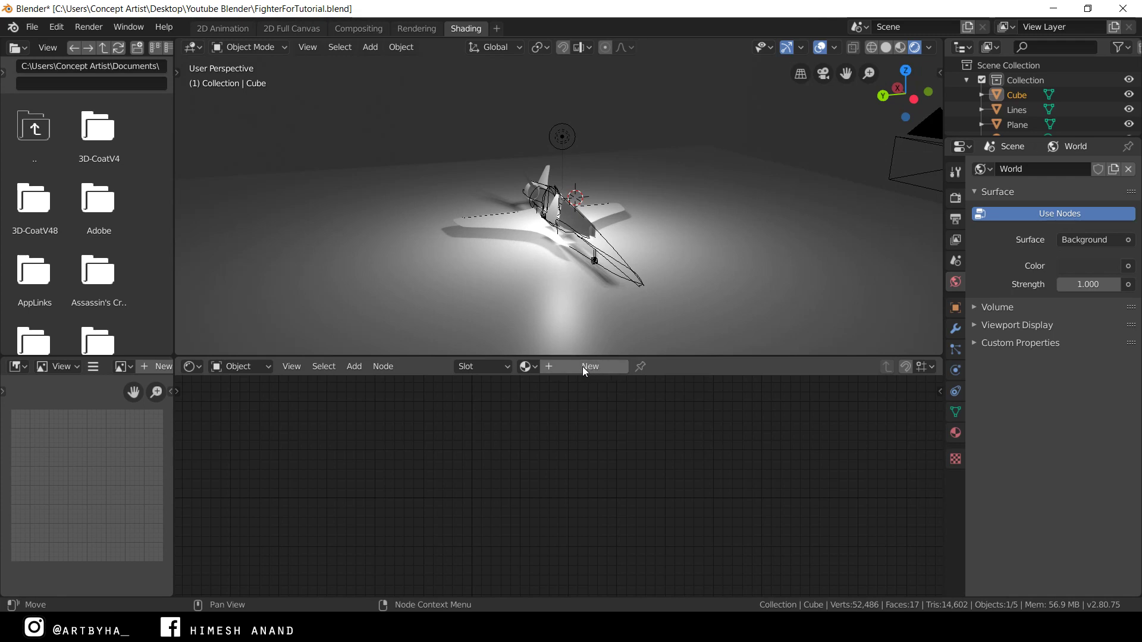
left_click(589, 366)
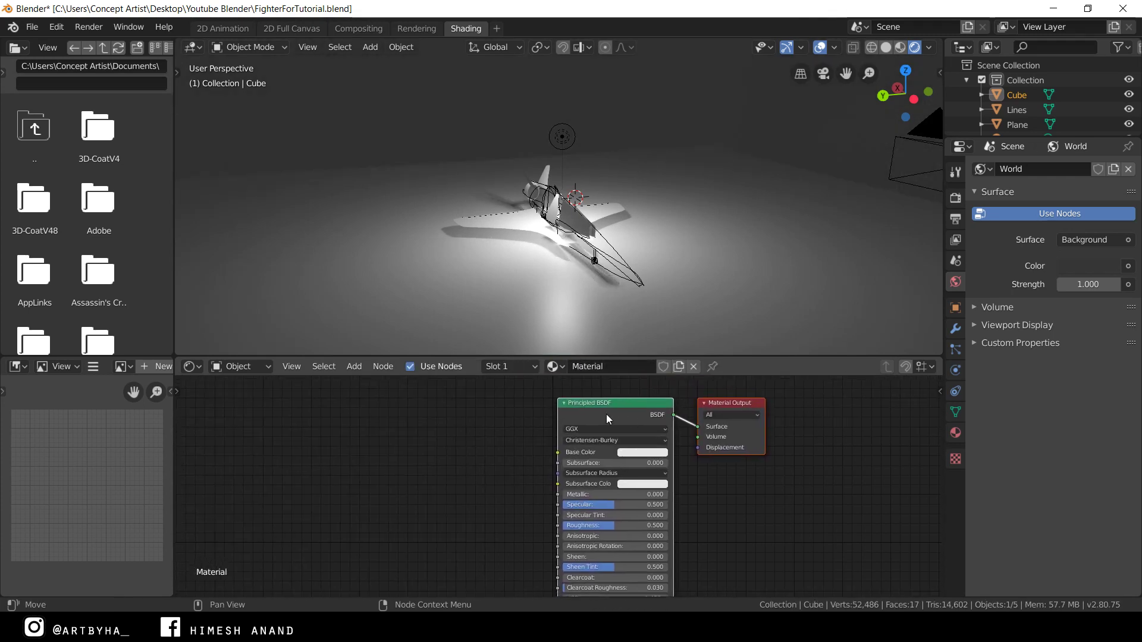
left_click_drag(719, 403, 802, 392)
left_click_drag(613, 408, 536, 402)
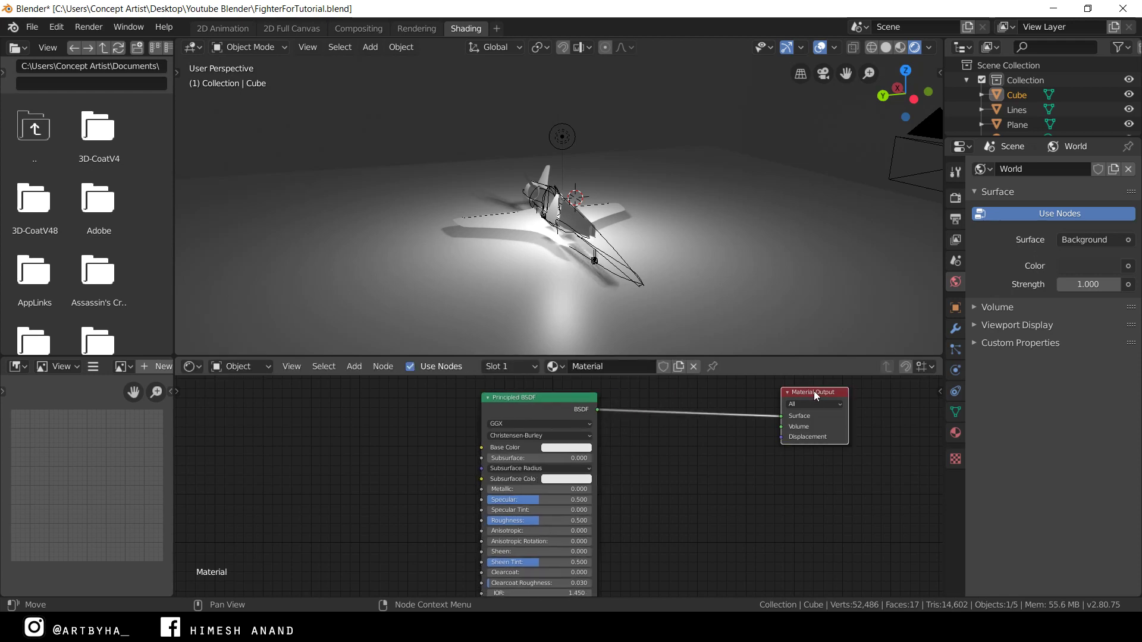
left_click_drag(811, 388, 800, 395)
left_click_drag(539, 403, 523, 405)
left_click_drag(818, 385, 818, 396)
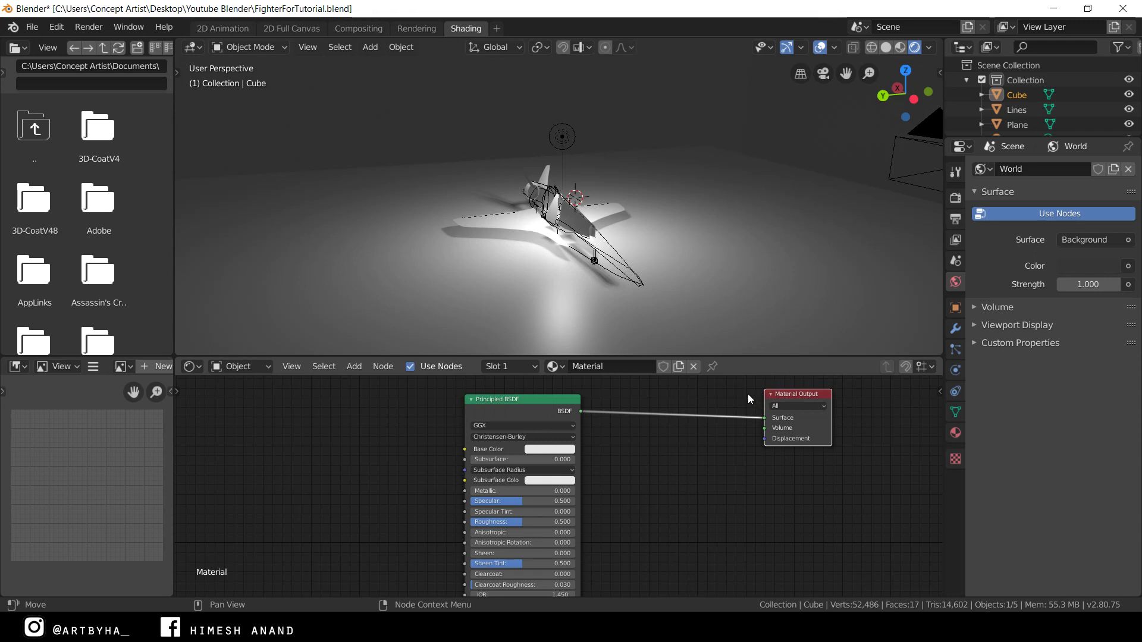
- Delete the Principled BSDF node and add a Principled Volume node in its place
left_click(530, 406)
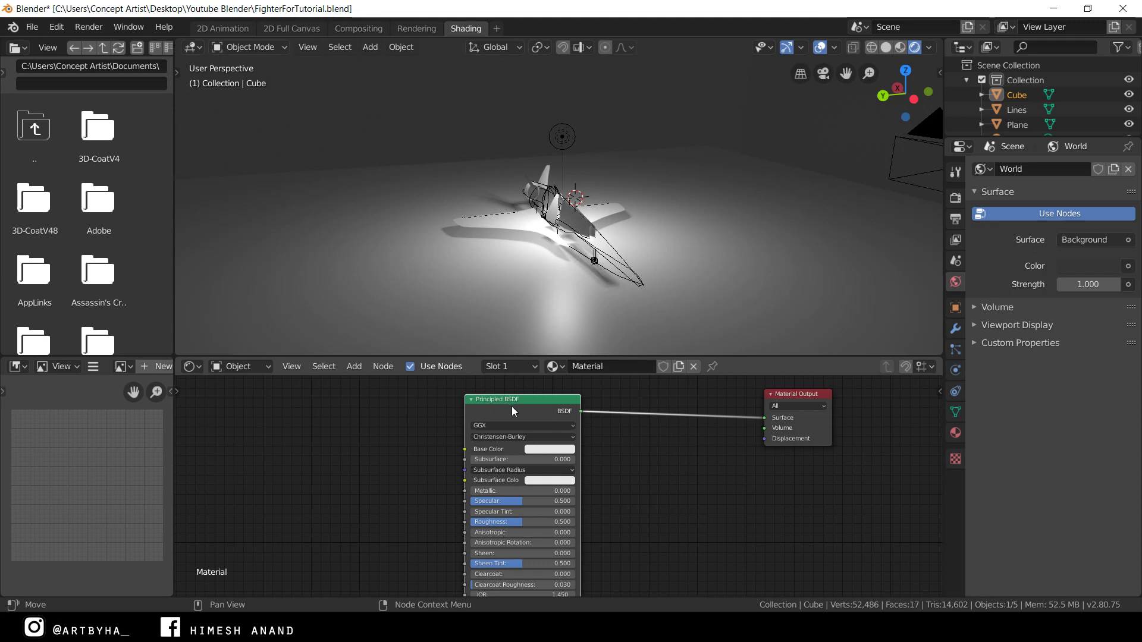
key("x")
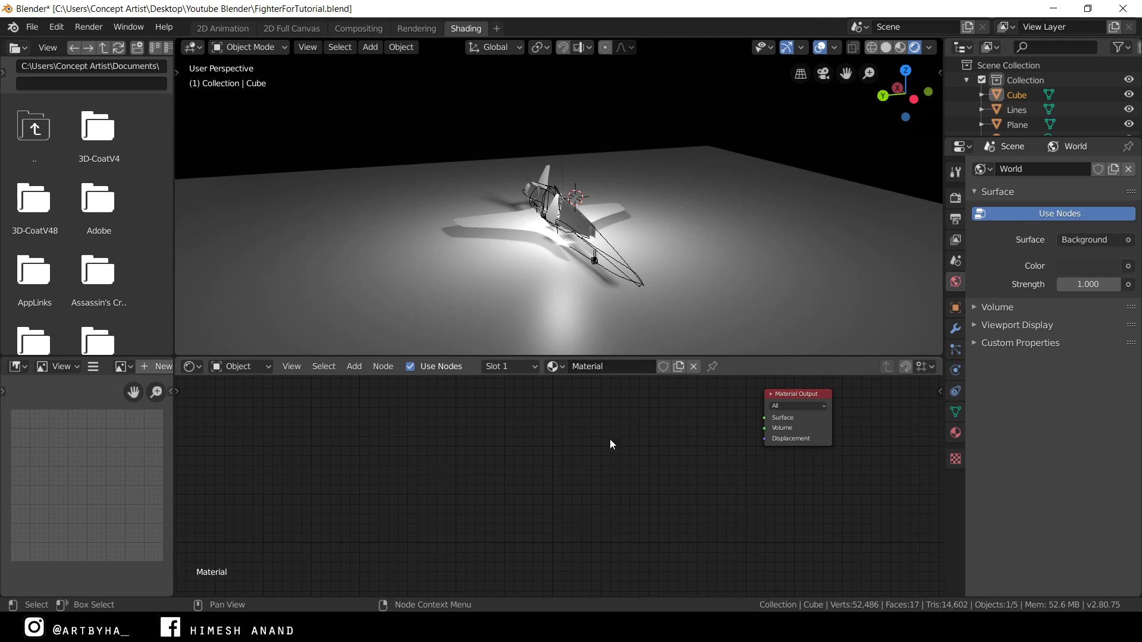
key("shift+a")
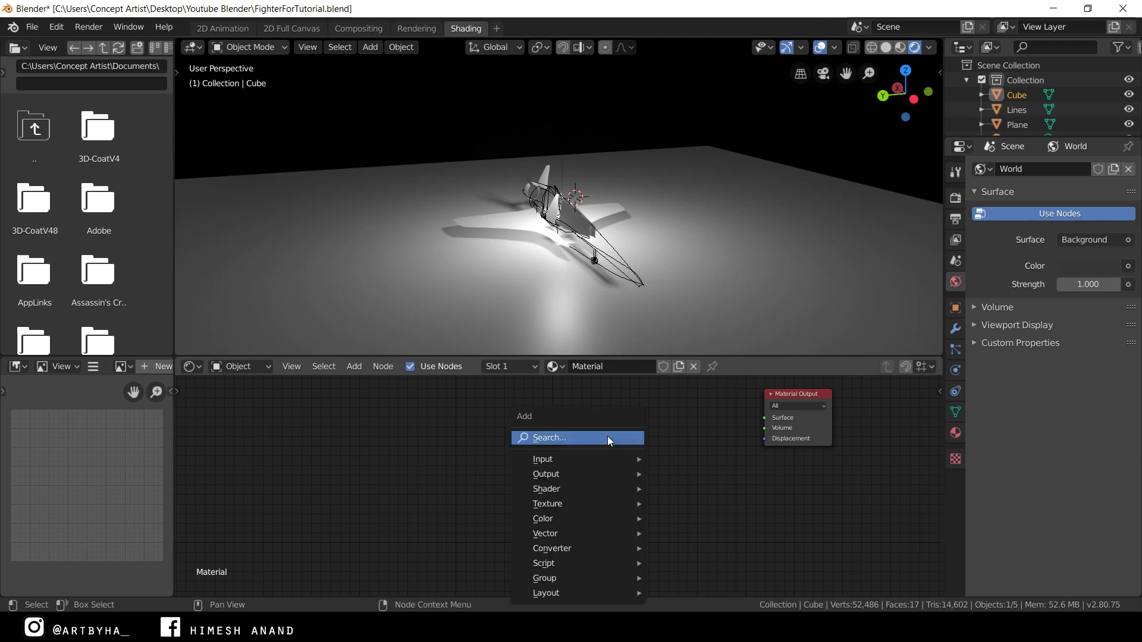
left_click(555, 438)
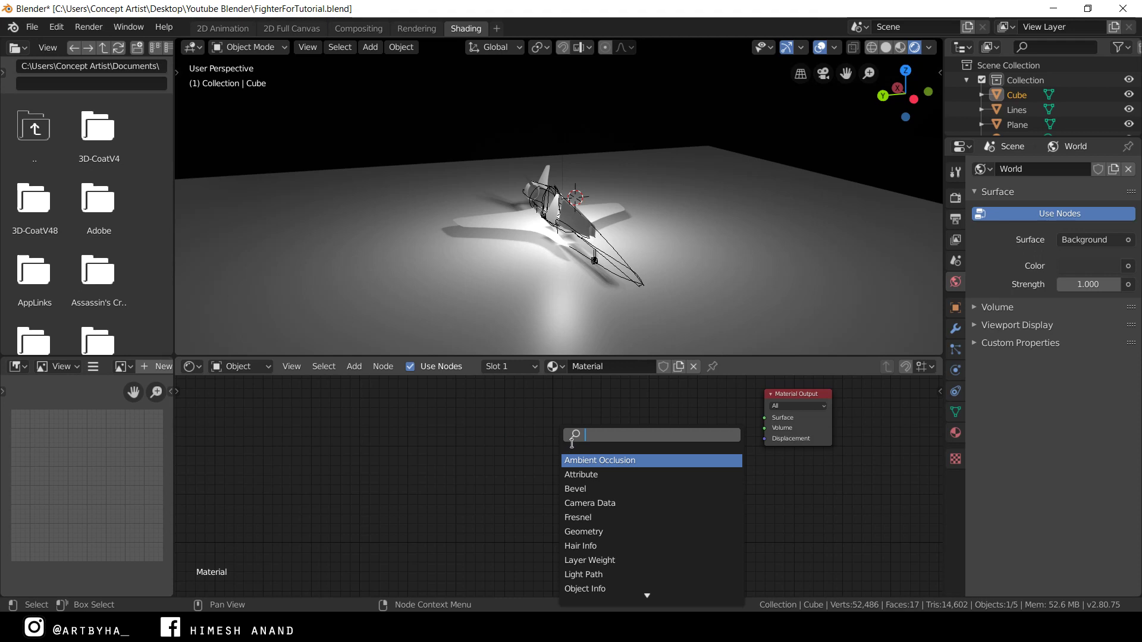
type("pri")
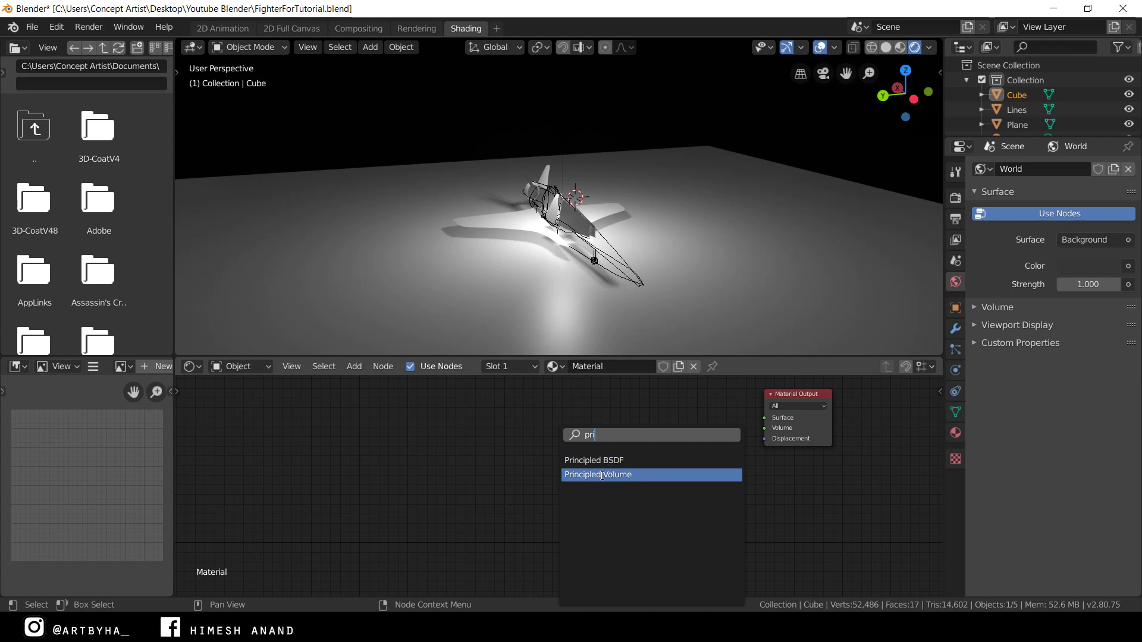
left_click(619, 474)
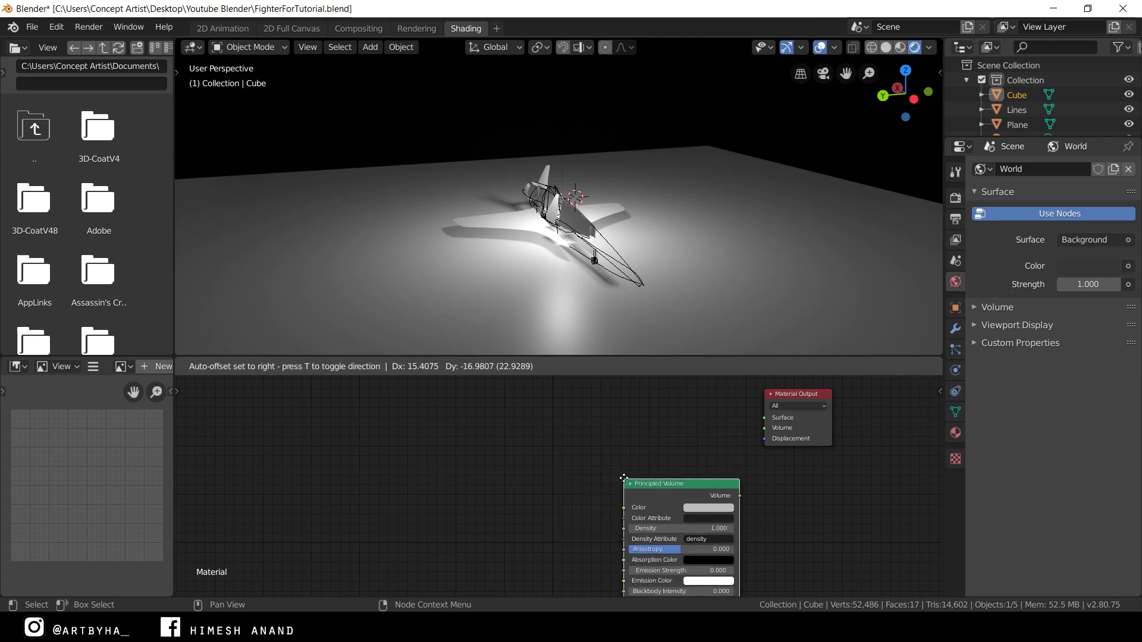
left_click(557, 394)
- Connect the Principled Volume to the Material Output's Volume input and set its density to 0.4
middle_click_drag(724, 396, 656, 408)
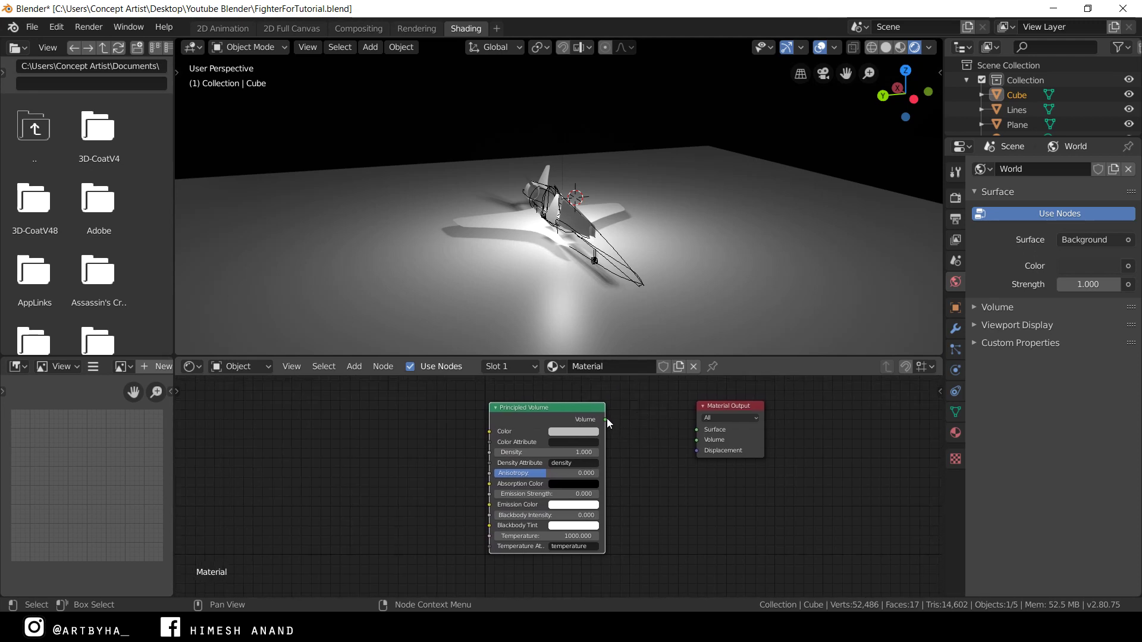
left_click_drag(606, 420, 697, 444)
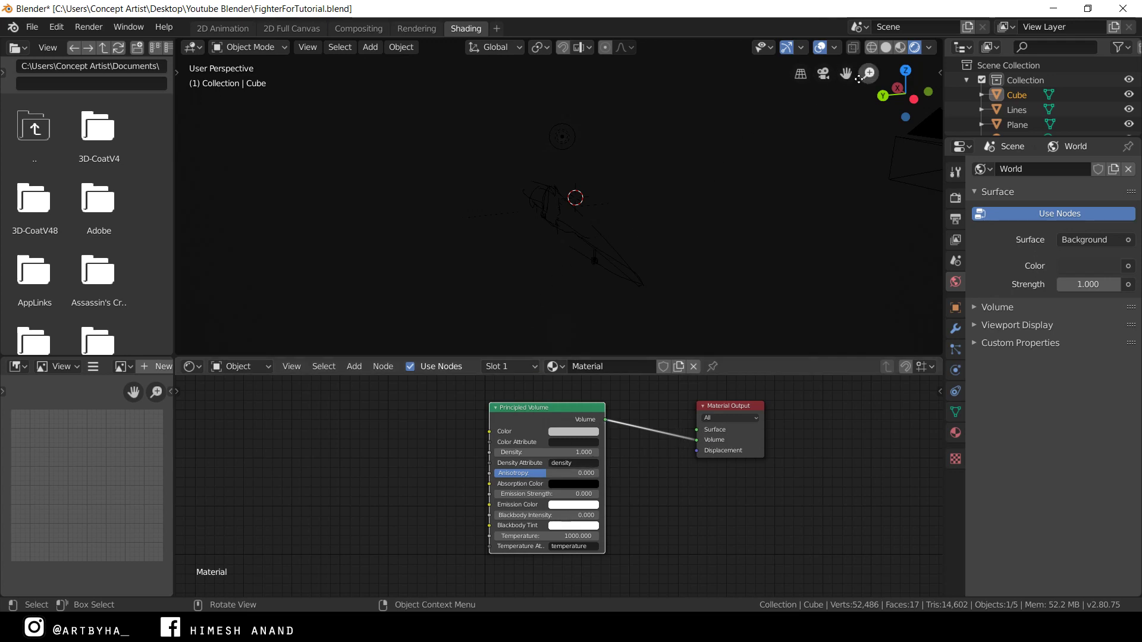
middle_click_drag(662, 173, 636, 179)
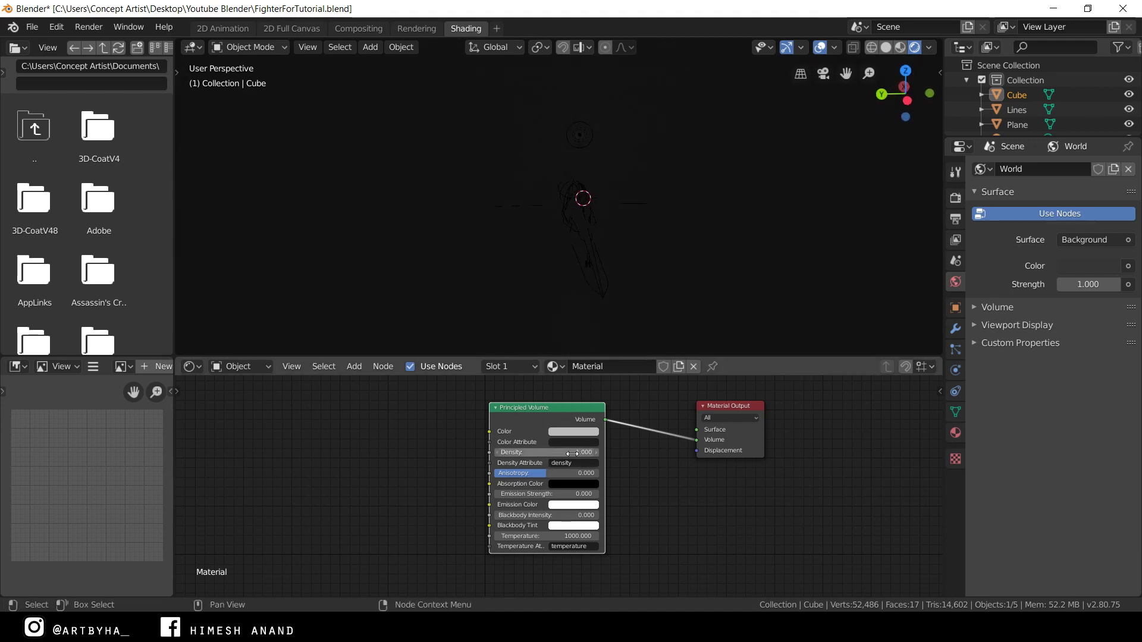
mouse_move(574, 453)
left_mouse_down()
mouse_move(584, 452)
mouse_move(573, 451)
left_mouse_up()
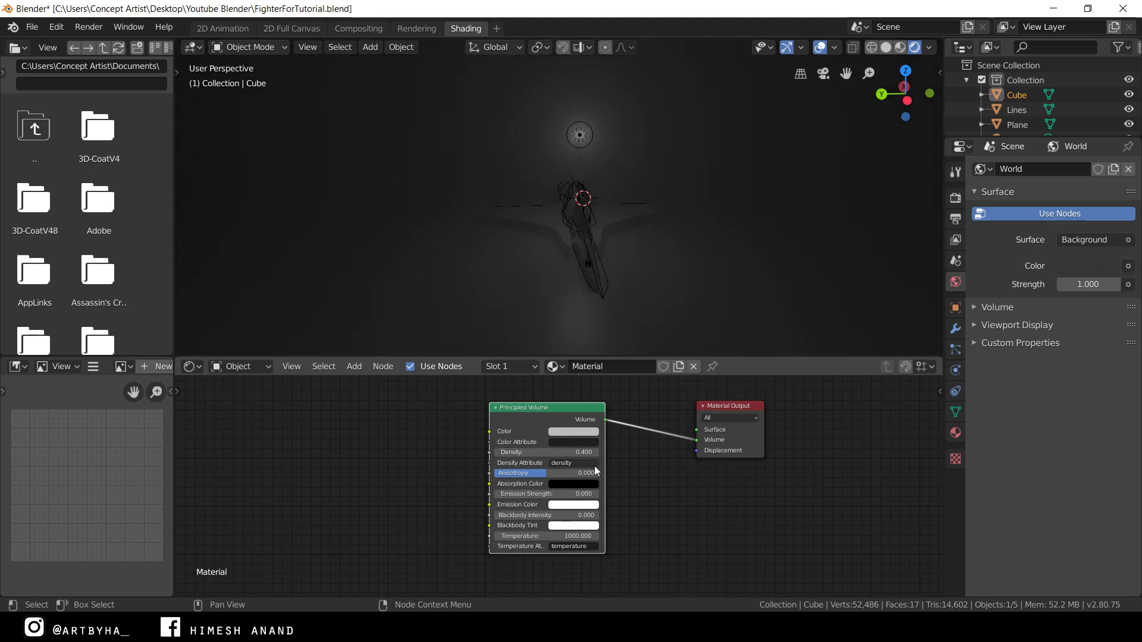
- Tint the Principled Volume's color a pale, desaturated blue with a hue of about 0.56
scroll(815, 124, "up", 4)
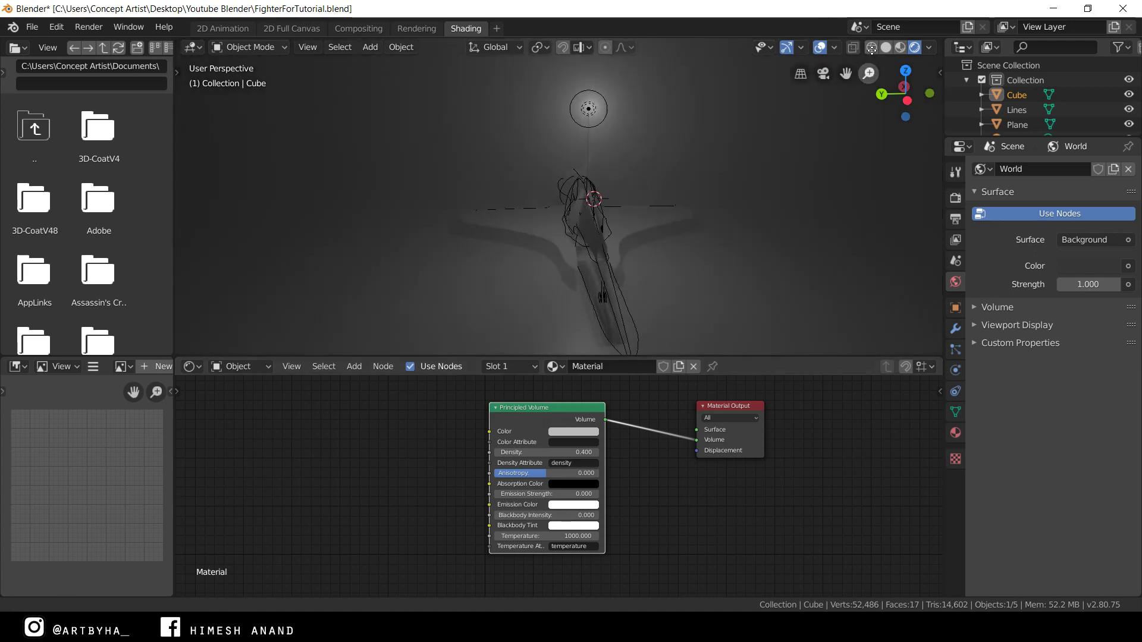
mouse_move(838, 77)
middle_mouse_down()
mouse_move(684, 196)
mouse_move(598, 215)
mouse_move(683, 214)
mouse_move(636, 173)
mouse_move(671, 171)
mouse_move(601, 160)
mouse_move(511, 160)
mouse_move(615, 177)
mouse_move(535, 162)
mouse_move(561, 155)
mouse_move(454, 184)
mouse_move(605, 174)
mouse_move(644, 177)
mouse_move(588, 177)
mouse_move(675, 190)
mouse_move(852, 94)
middle_mouse_up()
middle_click_drag(571, 178, 839, 94)
left_click_drag(868, 73, 868, 58)
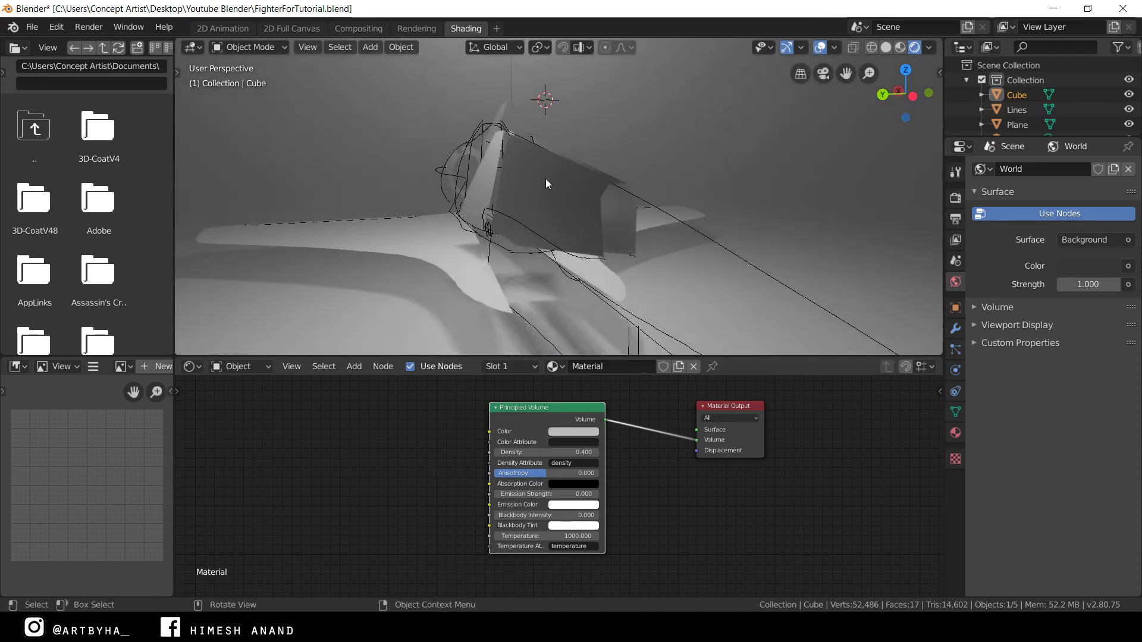
middle_click_drag(541, 188, 660, 173)
scroll(503, 184, "down", 3)
scroll(868, 84, "down", 2)
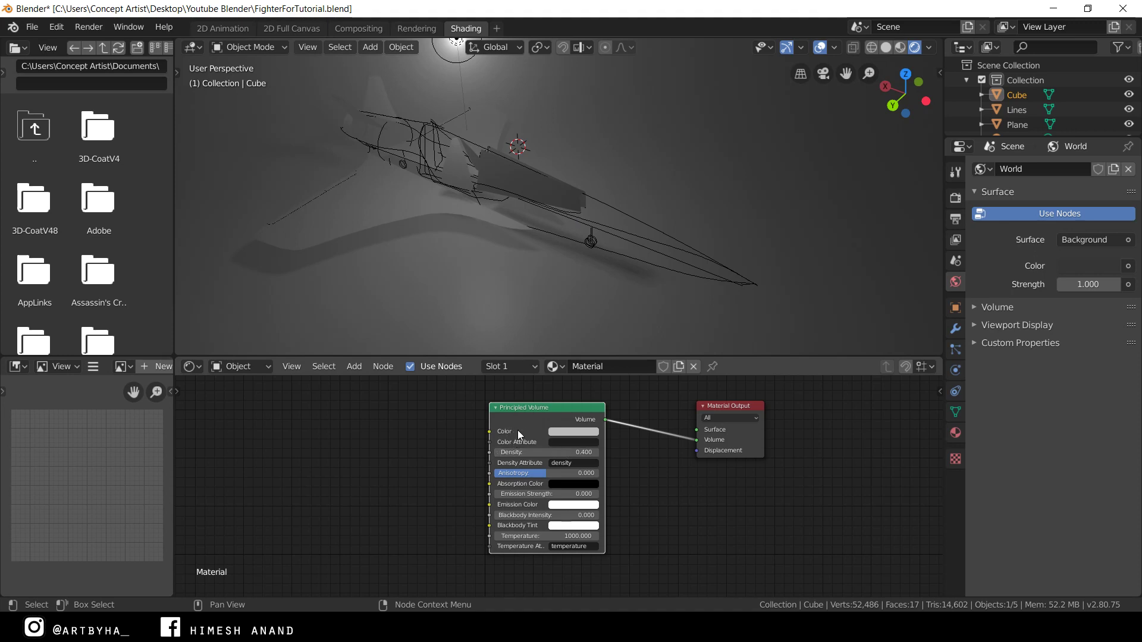
left_click(573, 430)
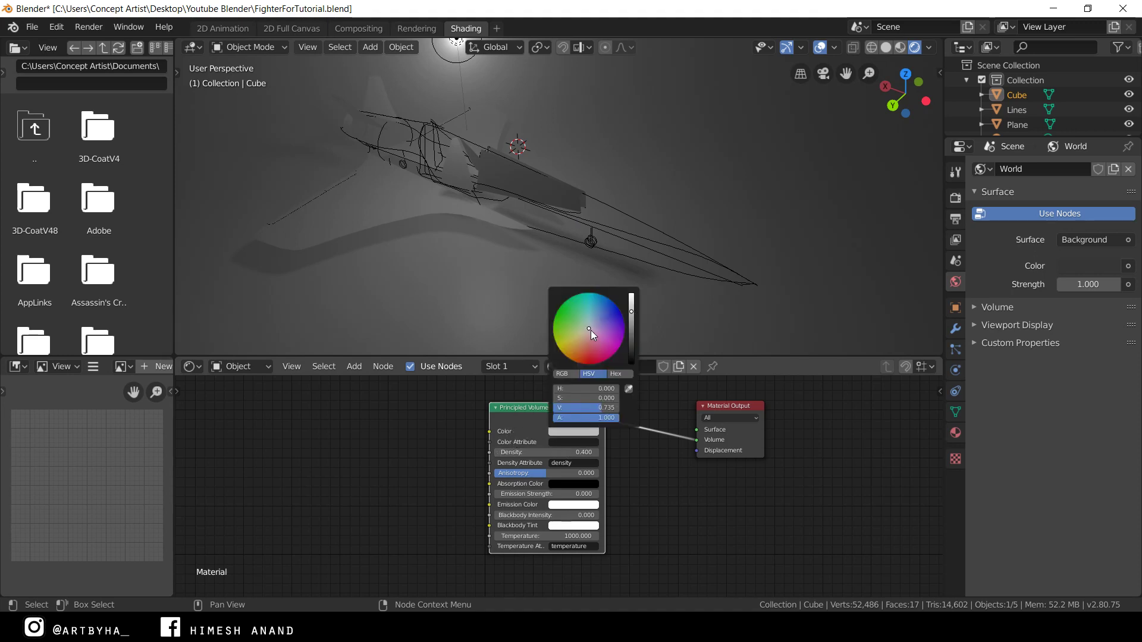
left_click_drag(591, 330, 591, 323)
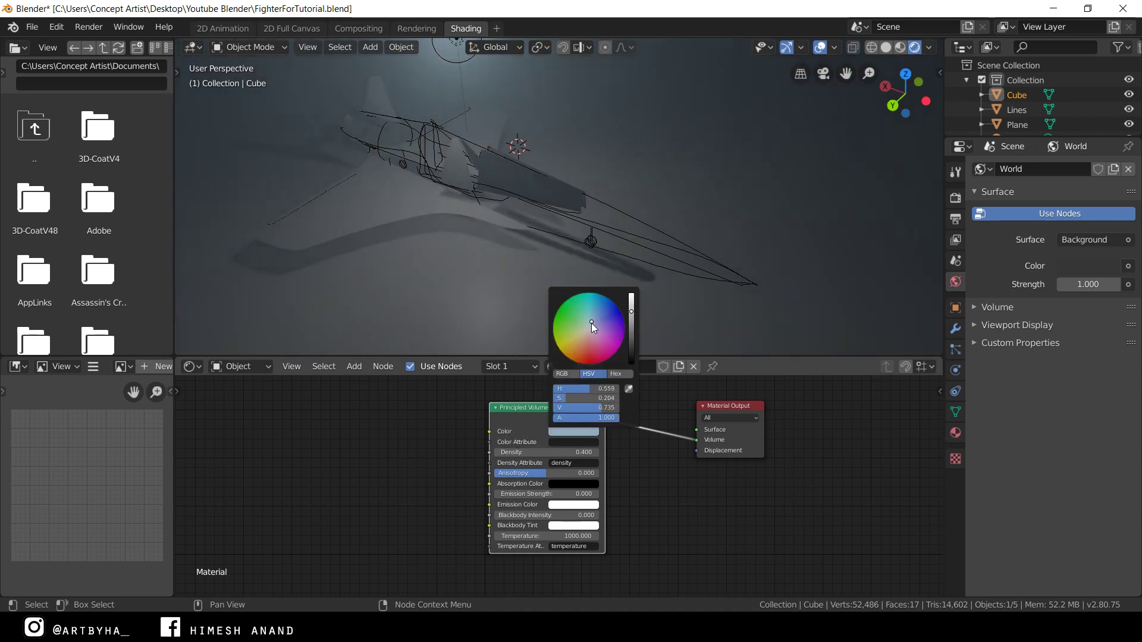
middle_click_drag(589, 181, 583, 156)
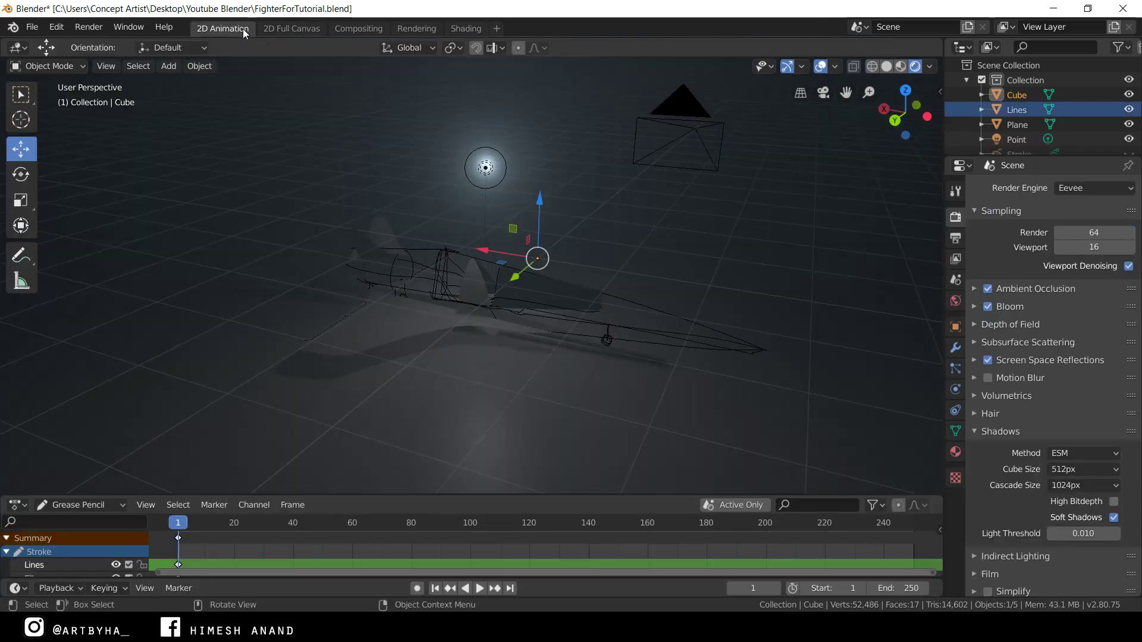
- Return to the 2D Animation workspace and examine the fighter in the blue fog from several close angles
left_click(243, 29)
middle_click_drag(572, 252, 553, 247)
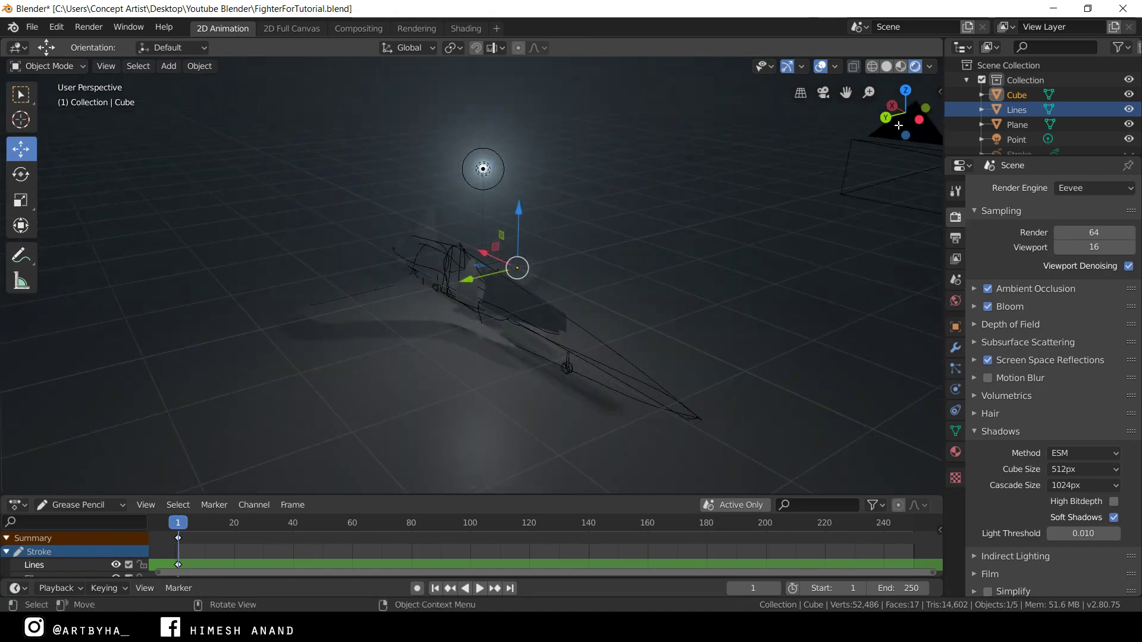
scroll(432, 237, "up", 3)
middle_click_drag(431, 236, 820, 118)
scroll(708, 130, "up", 4)
middle_click_drag(704, 173, 523, 248)
middle_click_drag(558, 284, 507, 257)
left_click_drag(868, 92, 864, 95)
middle_click_drag(864, 95, 476, 196)
middle_click_drag(870, 93, 565, 187)
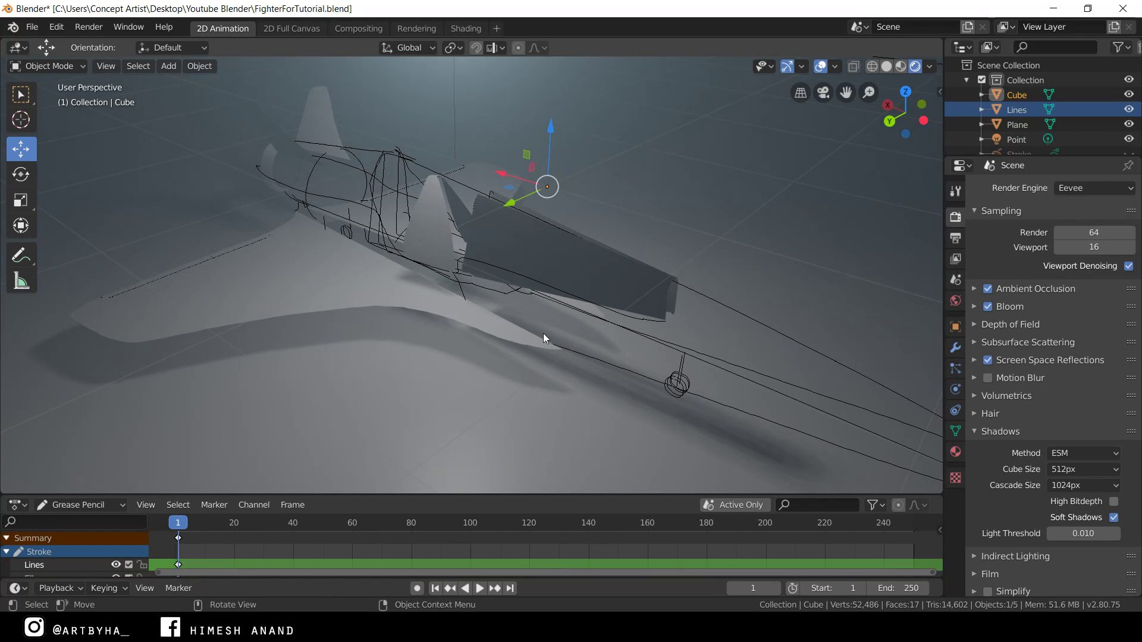